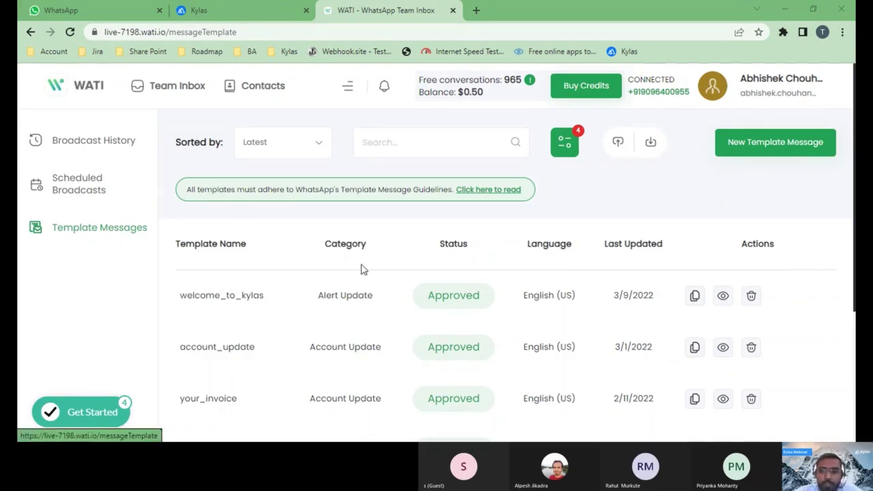
{"action": "left_click", "coordinate": [757, 158]}
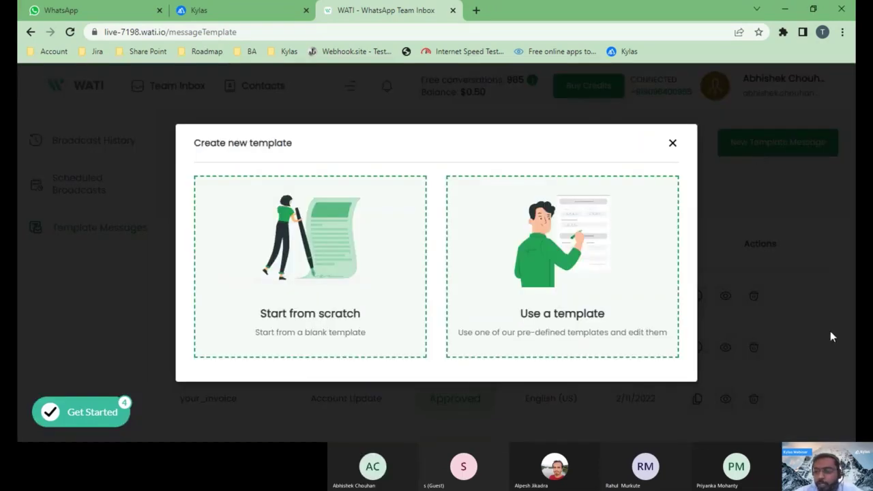
{"action": "left_click", "coordinate": [359, 299]}
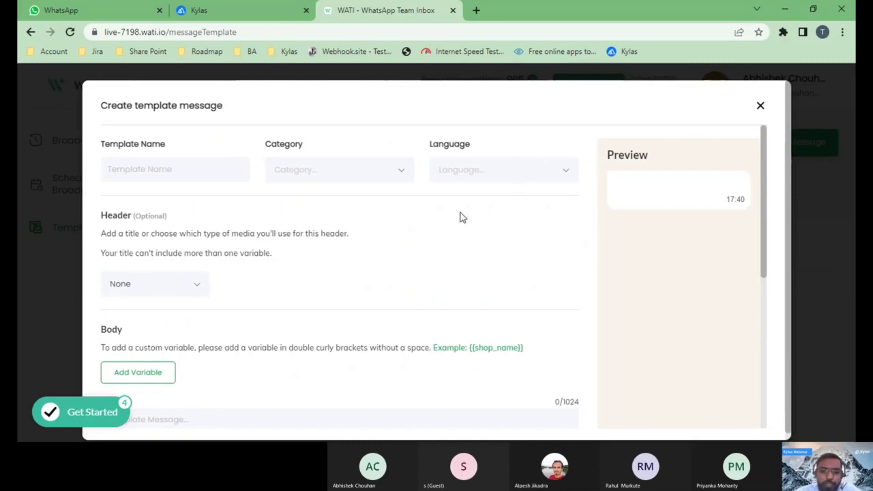
{"action": "scroll", "coordinate": [337, 282], "scroll_direction": "down", "scroll_amount": 1}
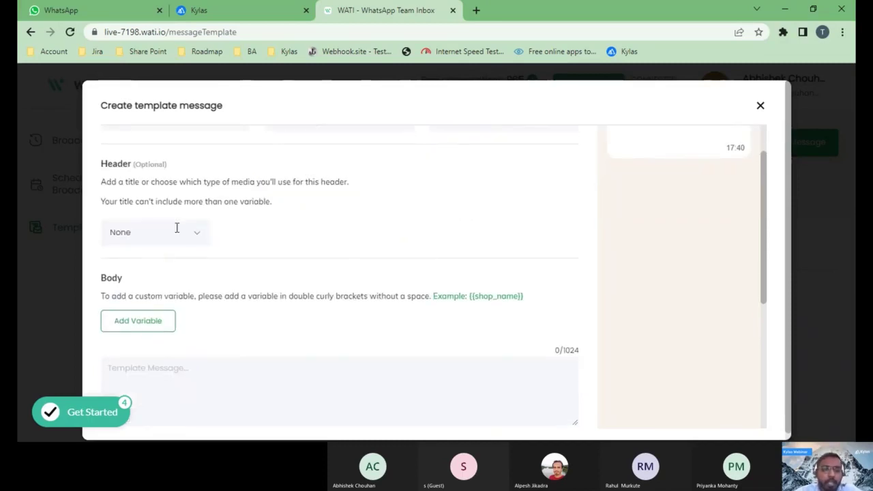
{"action": "scroll", "coordinate": [174, 318], "scroll_direction": "down", "scroll_amount": 1}
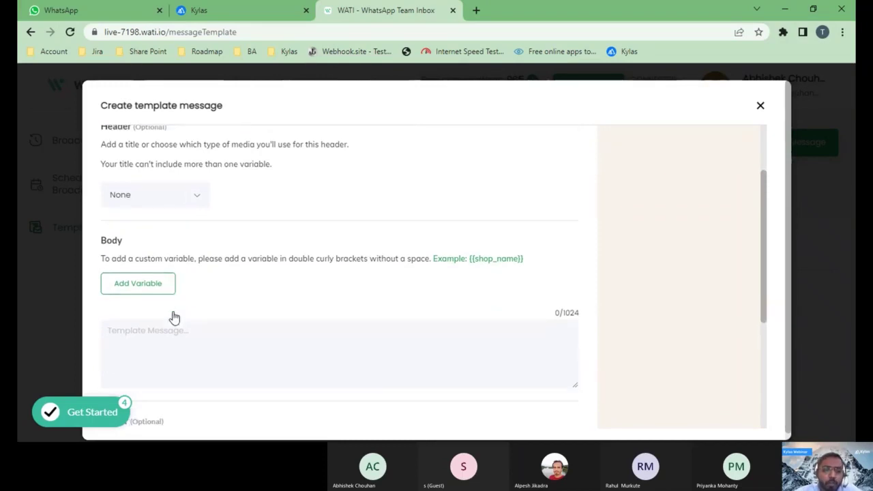
{"action": "left_click", "coordinate": [158, 280]}
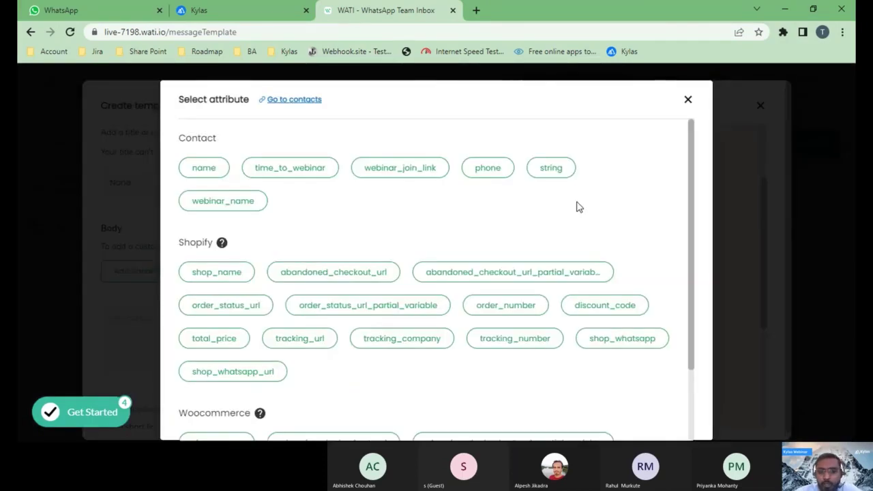
{"action": "scroll", "coordinate": [500, 210], "scroll_direction": "down", "scroll_amount": 1}
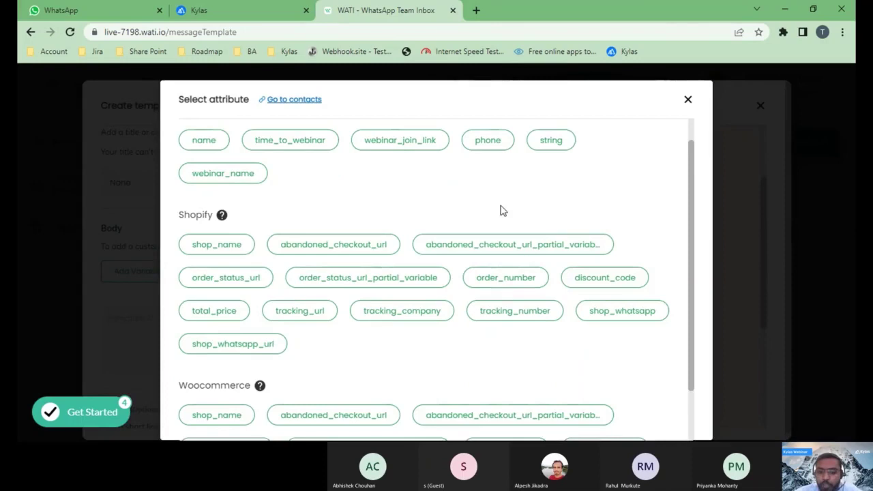
{"action": "scroll", "coordinate": [614, 184], "scroll_direction": "down", "scroll_amount": 2}
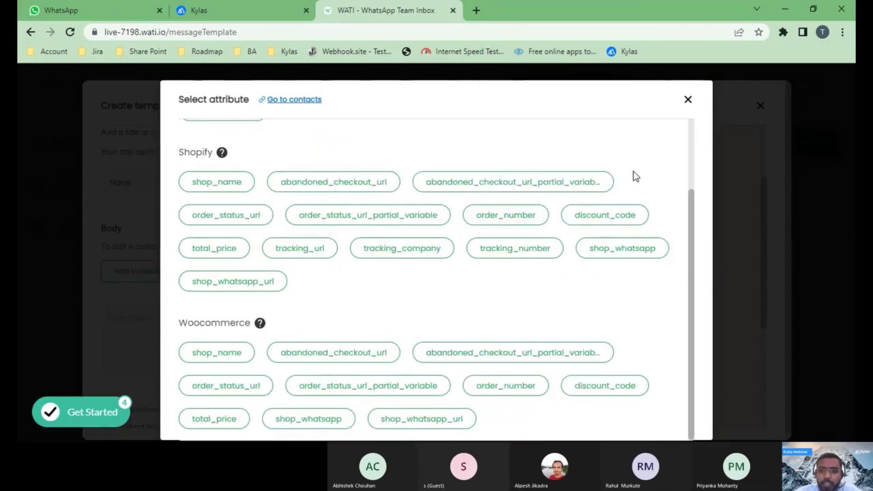
{"action": "left_click", "coordinate": [688, 101]}
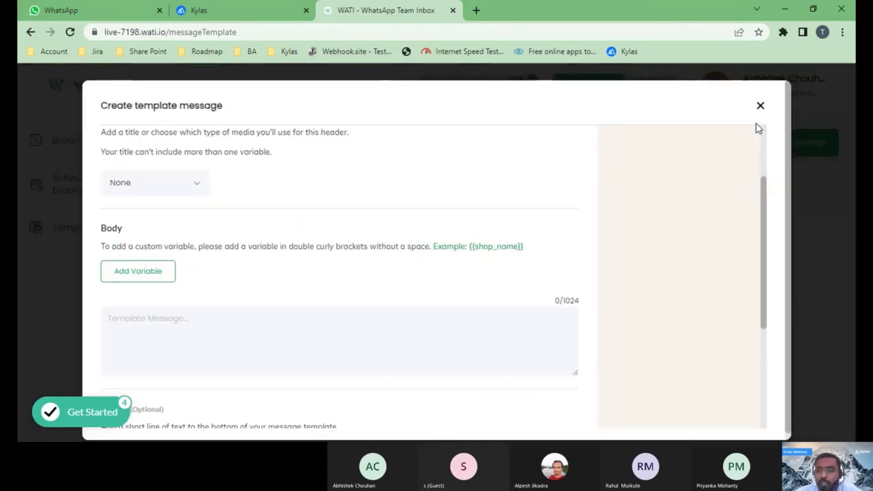
{"action": "scroll", "coordinate": [526, 295], "scroll_direction": "down", "scroll_amount": 3}
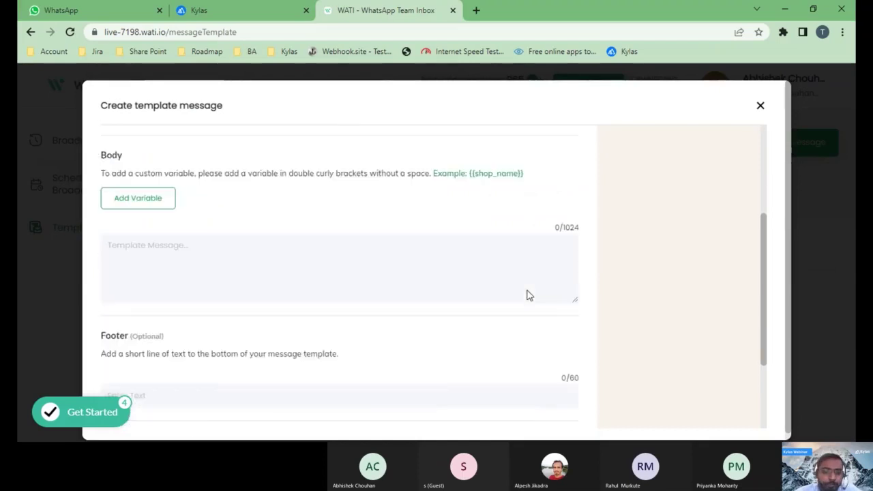
{"action": "scroll", "coordinate": [530, 295], "scroll_direction": "down", "scroll_amount": 1}
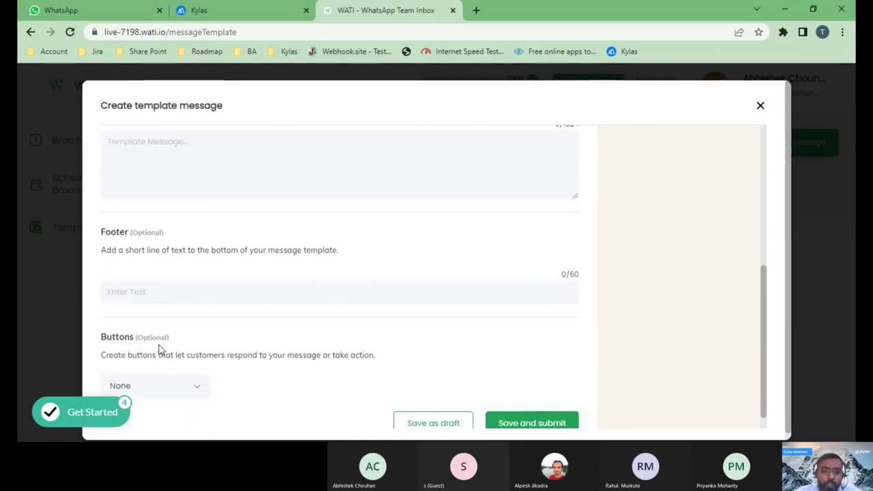
{"action": "scroll", "coordinate": [161, 349], "scroll_direction": "down", "scroll_amount": 1}
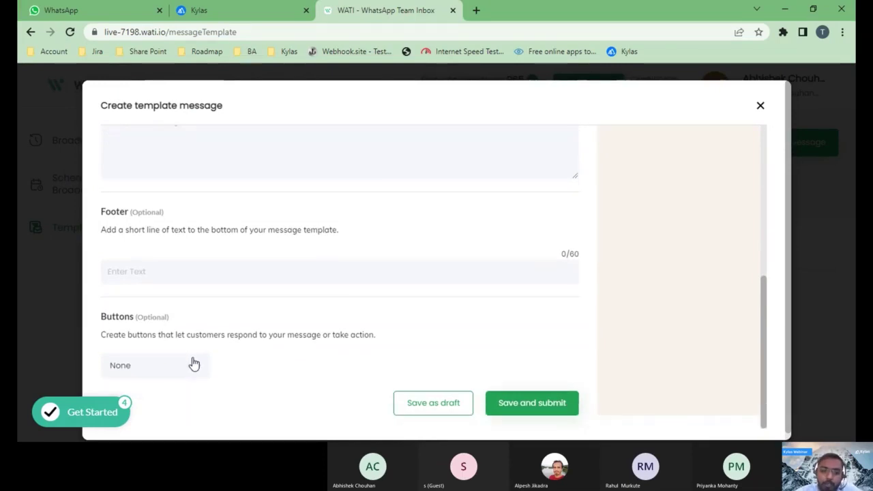
{"action": "left_click", "coordinate": [192, 365]}
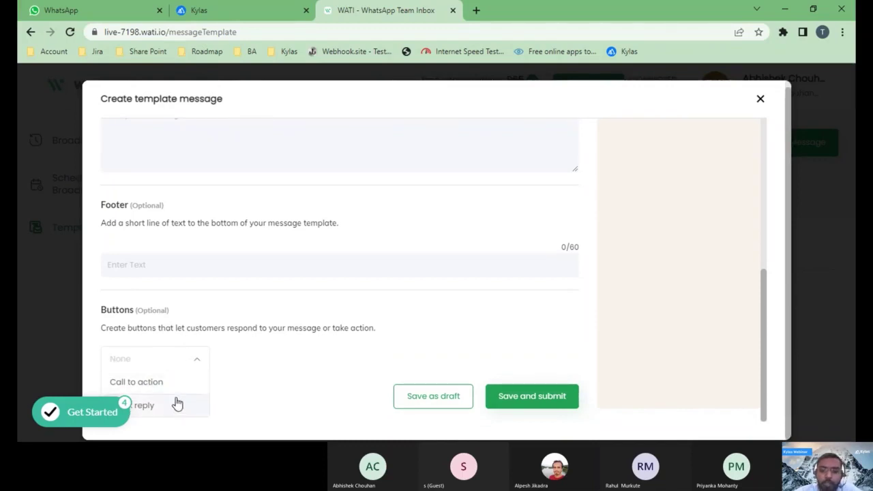
{"action": "left_click", "coordinate": [761, 102]}
{"action": "left_click", "coordinate": [760, 102]}
{"action": "scroll", "coordinate": [540, 271], "scroll_direction": "down", "scroll_amount": 3}
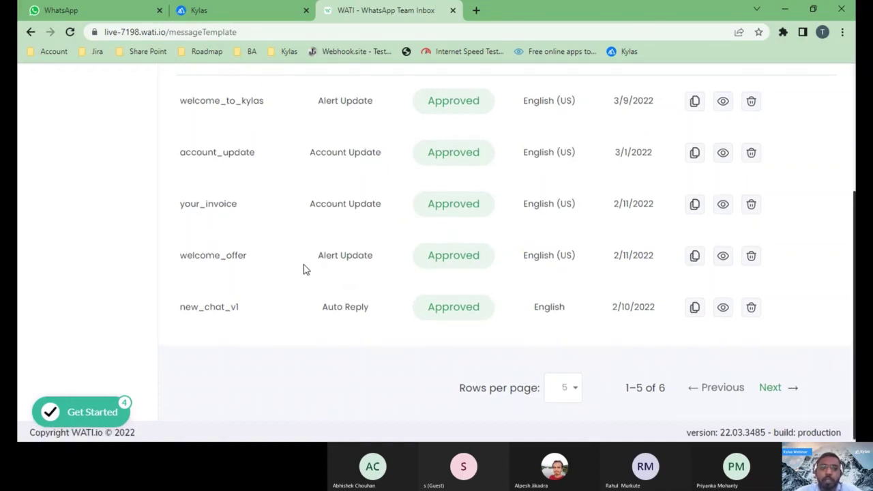
{"action": "scroll", "coordinate": [349, 177], "scroll_direction": "up", "scroll_amount": 3}
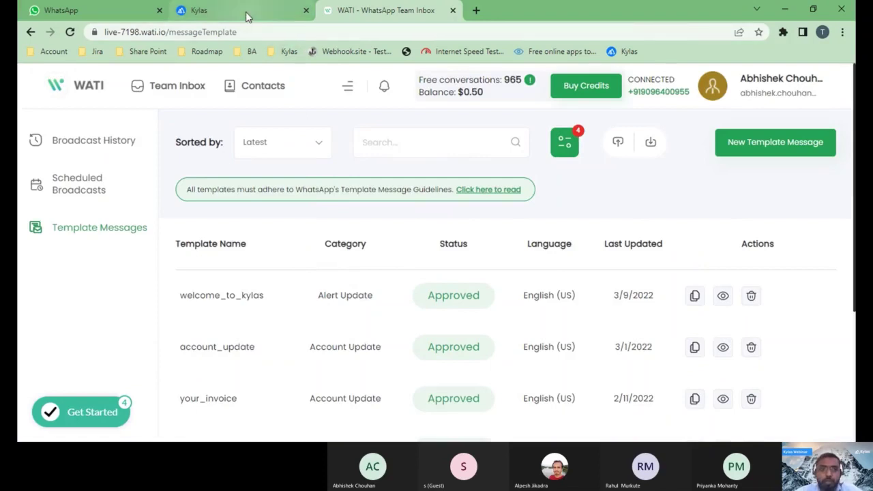
- Sign in to Kylas, postpone reconnecting apps, and open the Kylas Marketplace app list
{"action": "left_click", "coordinate": [225, 10]}
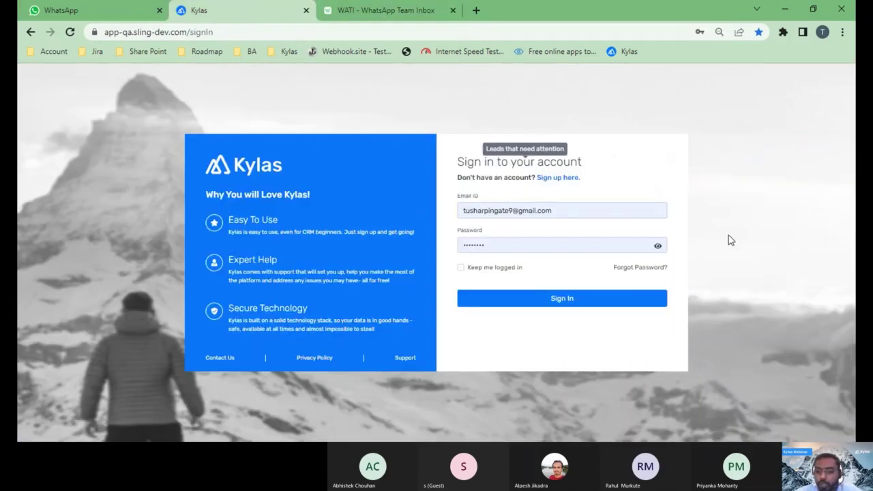
{"action": "left_click", "coordinate": [609, 304]}
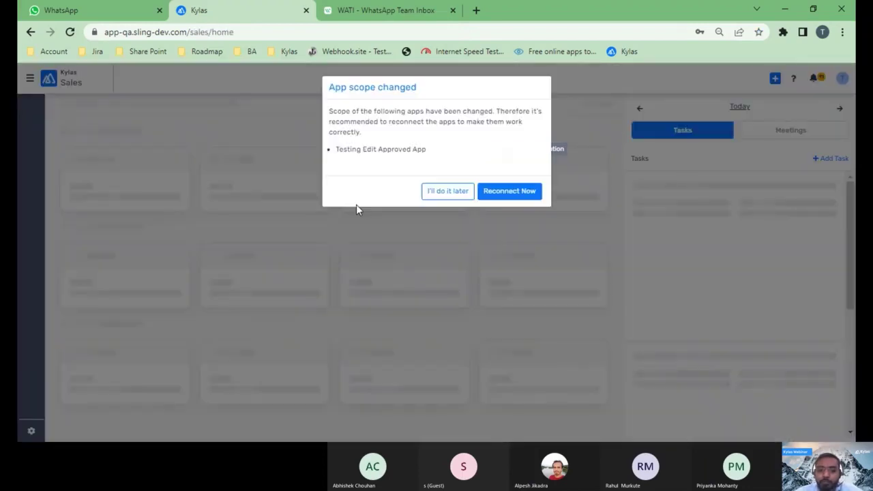
{"action": "left_click", "coordinate": [444, 192]}
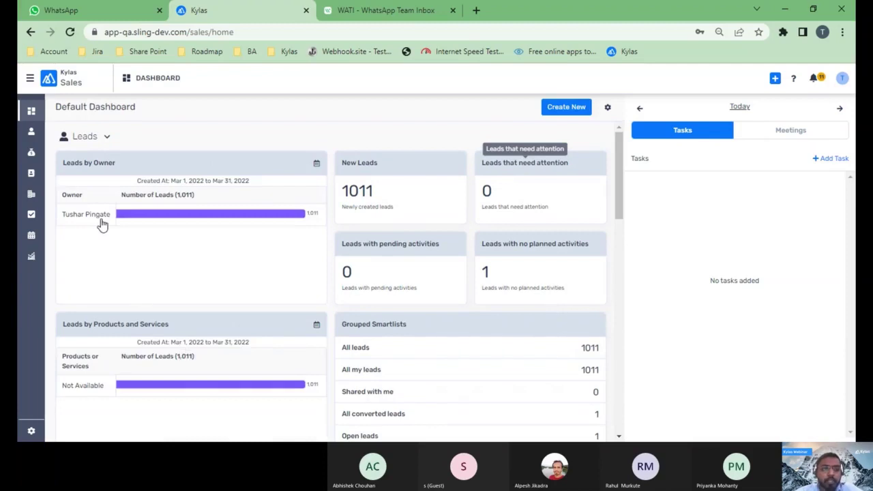
{"action": "left_click", "coordinate": [30, 79]}
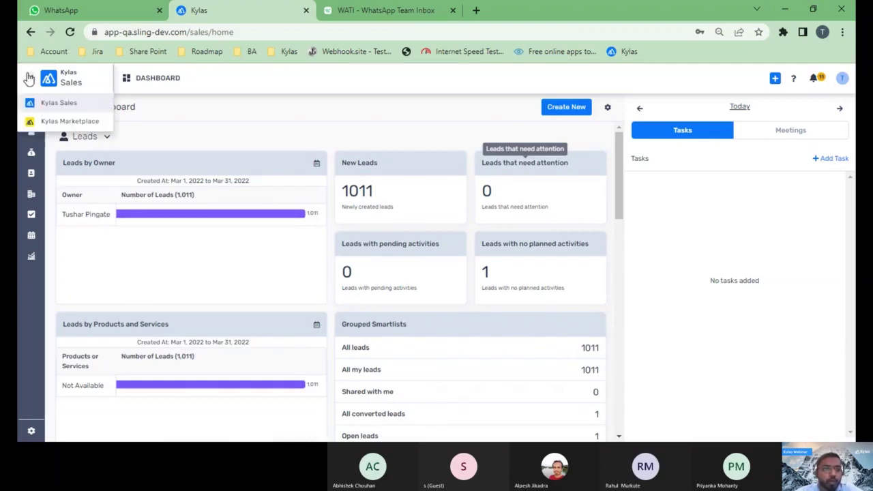
{"action": "left_click", "coordinate": [61, 122]}
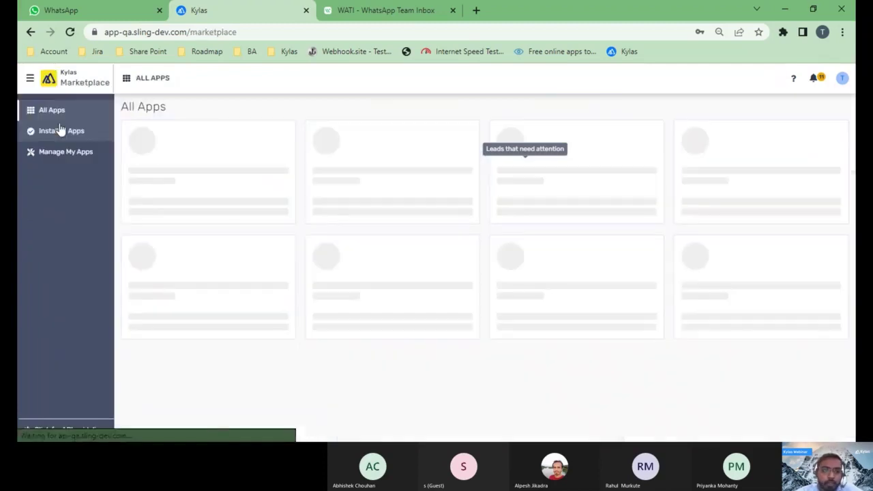
{"action": "scroll", "coordinate": [373, 190], "scroll_direction": "down", "scroll_amount": 3}
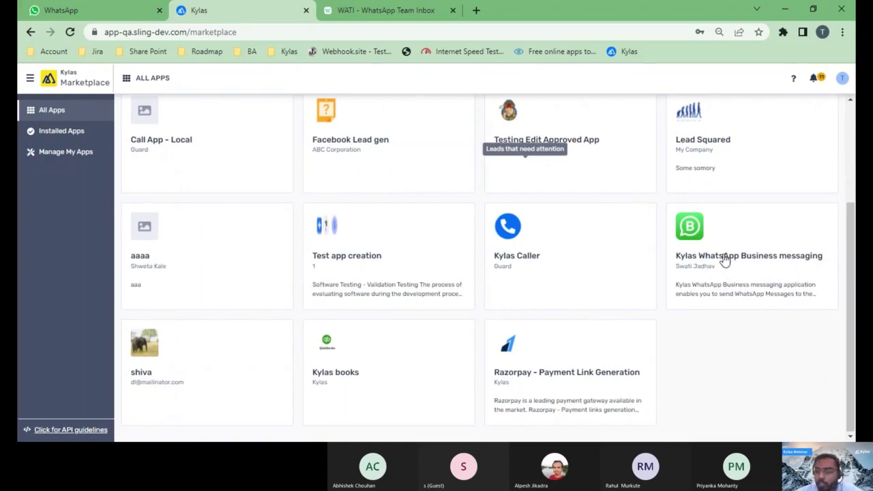
- Install Kylas WhatsApp Business messaging from its Marketplace card, allowing the requested permissions
{"action": "left_click", "coordinate": [724, 258]}
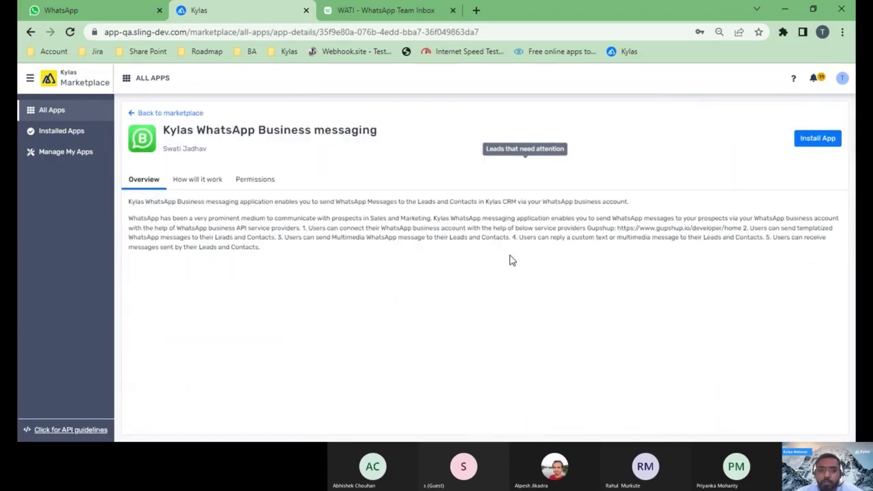
{"action": "left_click", "coordinate": [826, 144]}
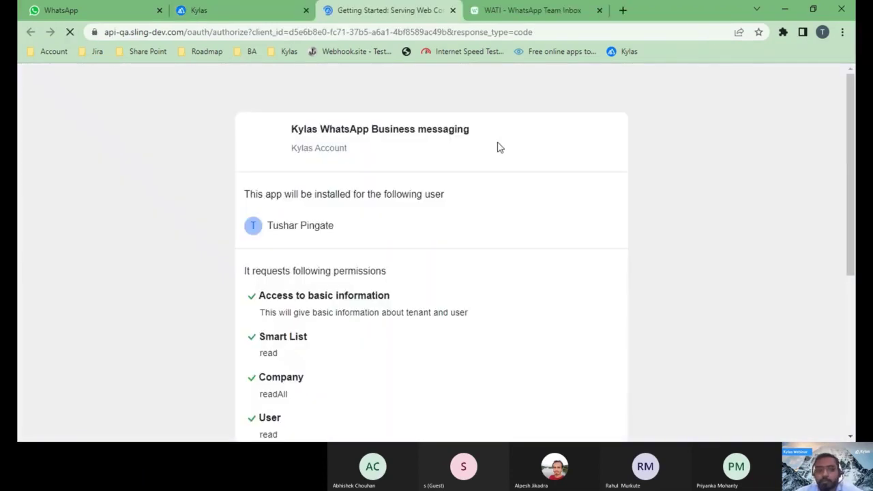
{"action": "scroll", "coordinate": [332, 312], "scroll_direction": "down", "scroll_amount": 3}
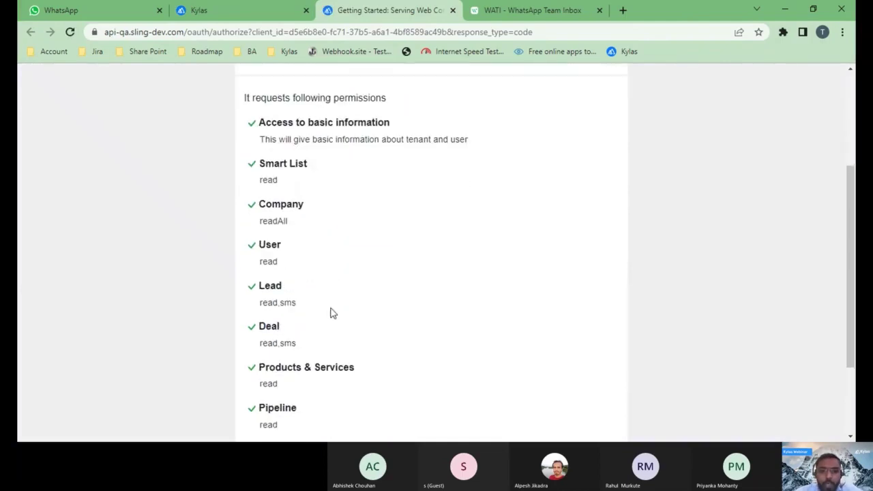
{"action": "scroll", "coordinate": [332, 312], "scroll_direction": "down", "scroll_amount": 2}
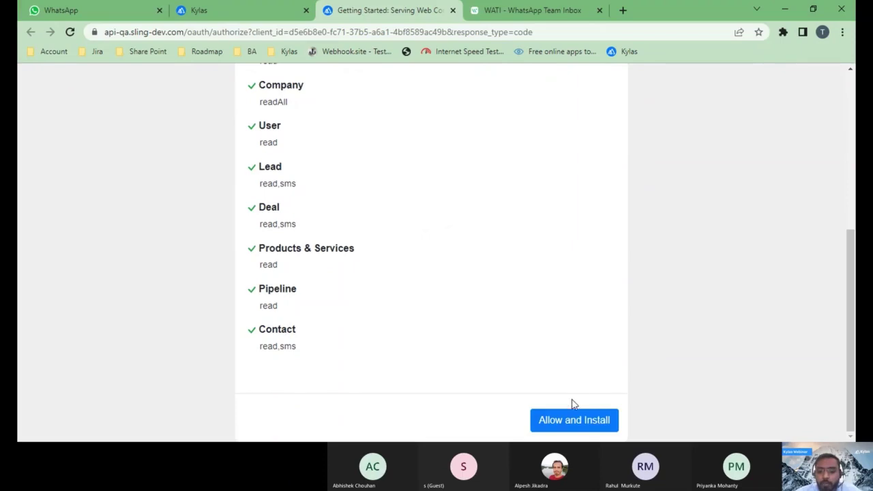
{"action": "left_click", "coordinate": [576, 425]}
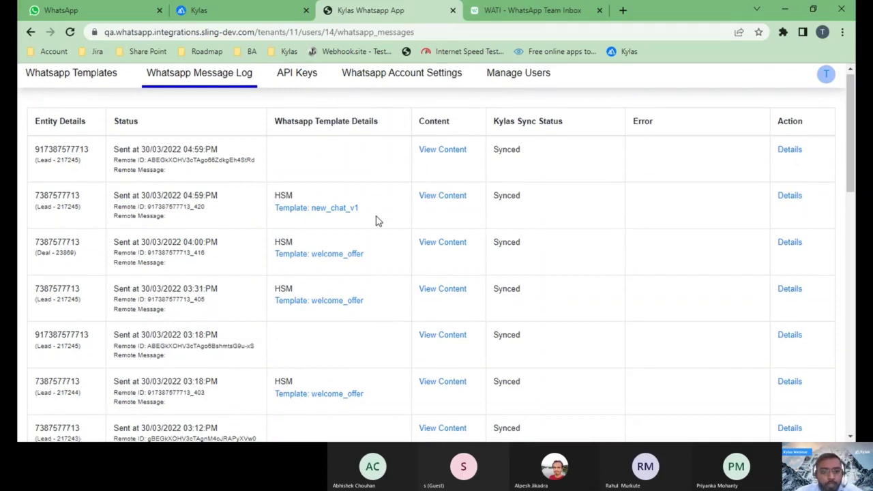
{"action": "left_click", "coordinate": [826, 77]}
{"action": "left_click", "coordinate": [750, 129]}
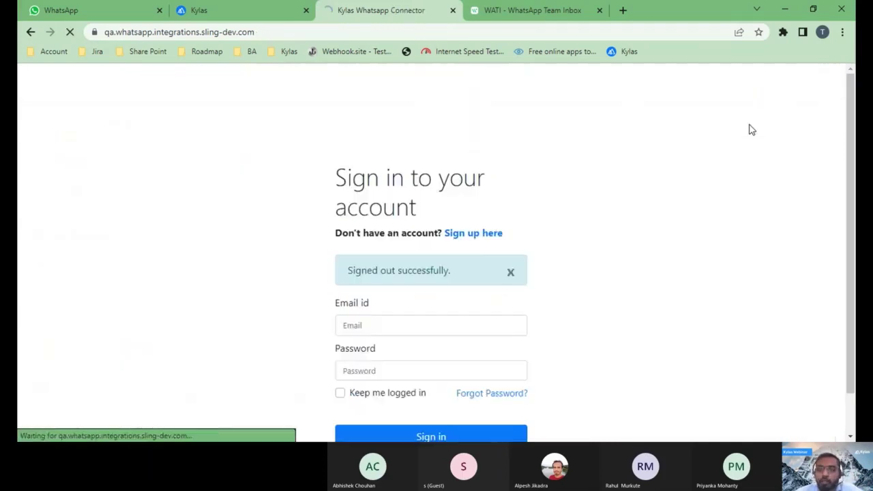
{"action": "scroll", "coordinate": [370, 306], "scroll_direction": "down", "scroll_amount": 1}
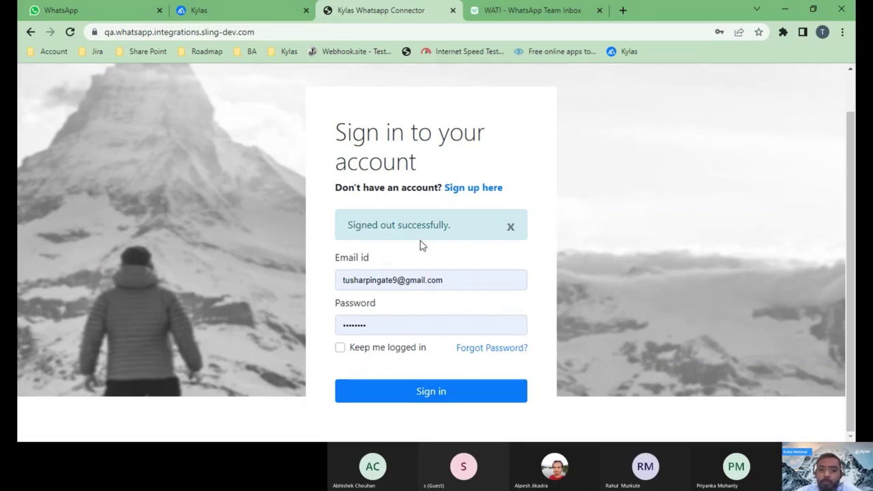
{"action": "left_click", "coordinate": [473, 193]}
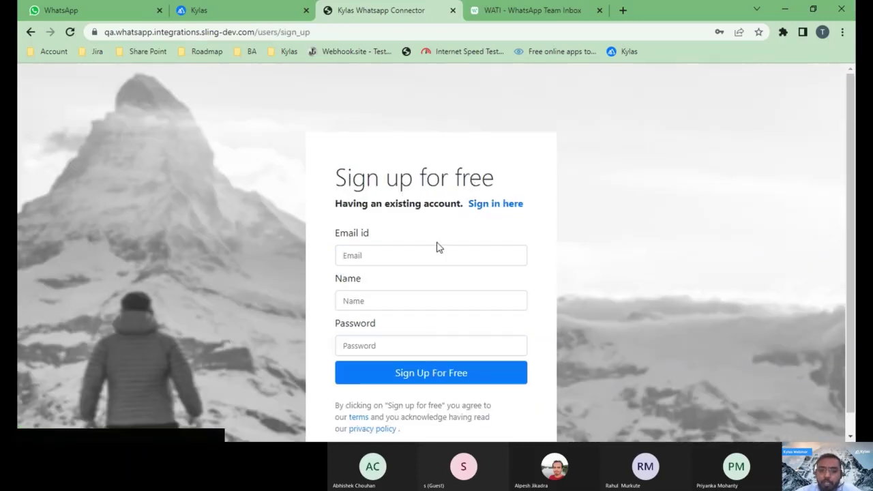
{"action": "left_click", "coordinate": [403, 257]}
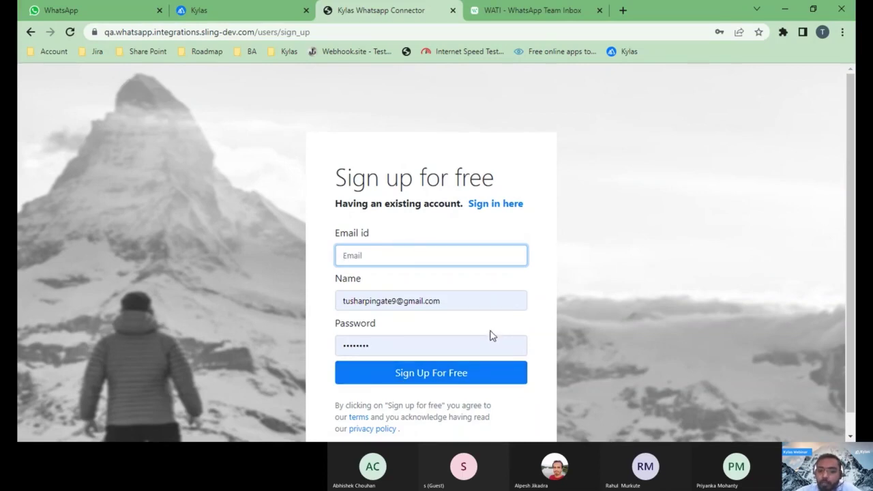
{"action": "left_click", "coordinate": [519, 206]}
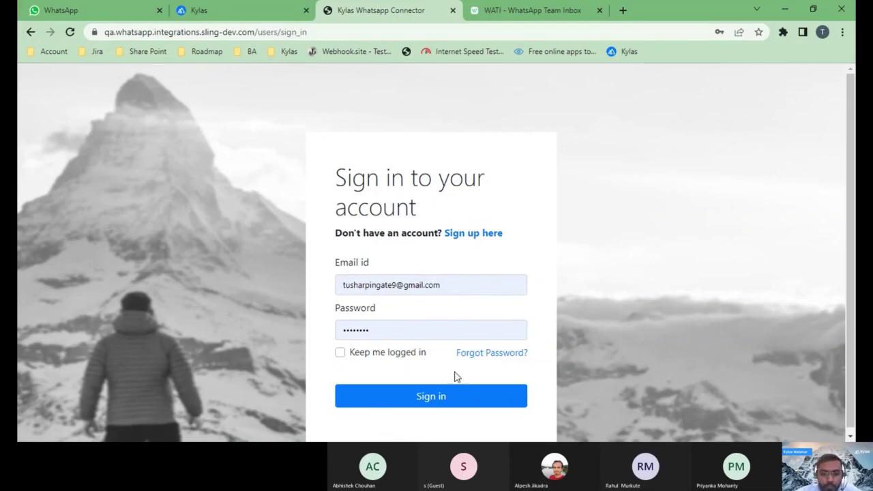
{"action": "left_click", "coordinate": [418, 405]}
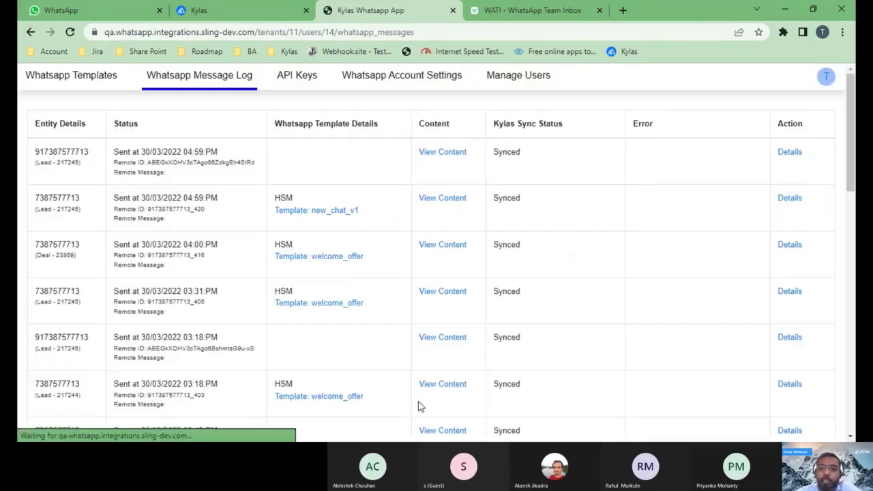
- Open the WhatsApp app's API Keys page, then go to the Kylas Sales dashboard
{"action": "left_click", "coordinate": [296, 82]}
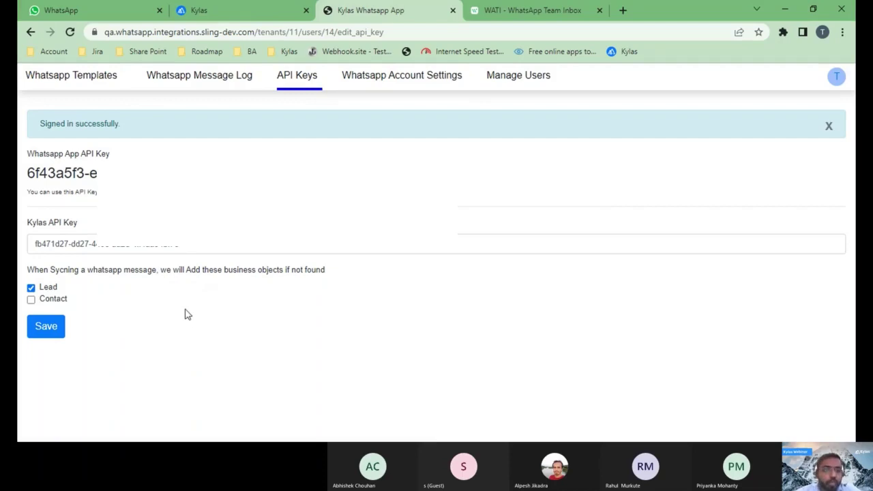
{"action": "left_click", "coordinate": [236, 15]}
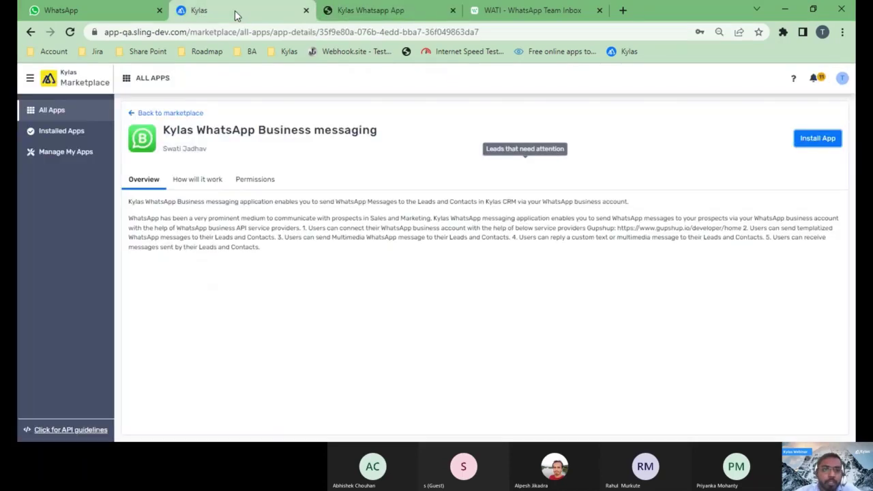
{"action": "left_click", "coordinate": [30, 79]}
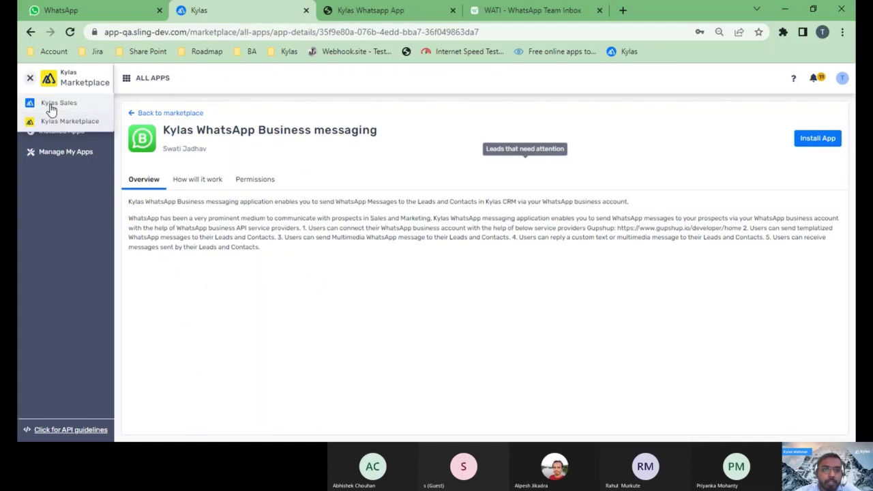
{"action": "left_click", "coordinate": [48, 106]}
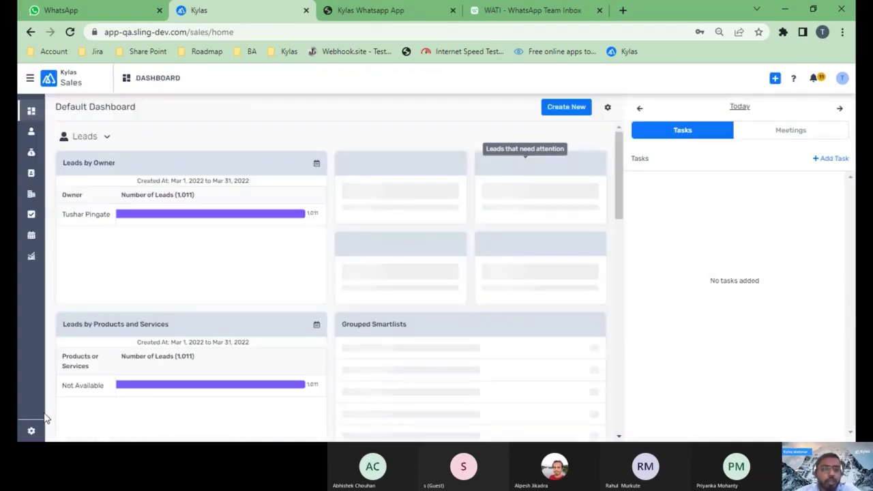
- Open the API key page under Integrations in Kylas CRM Settings
{"action": "left_click", "coordinate": [31, 431]}
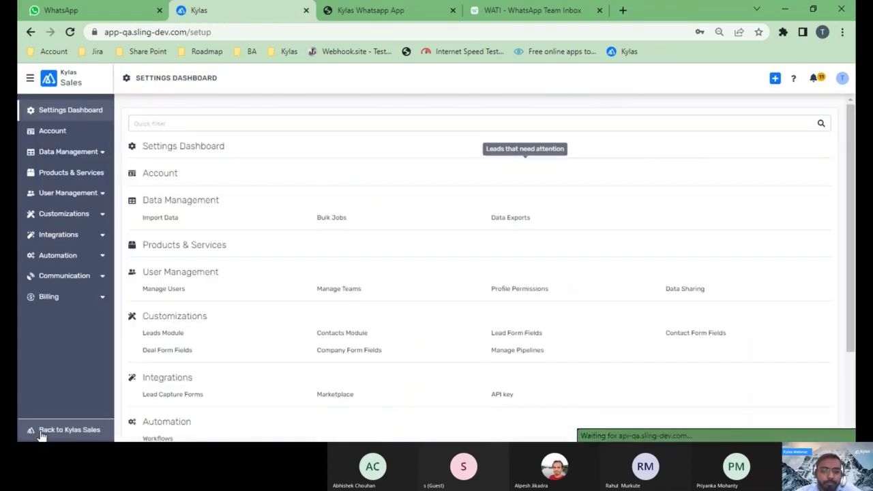
{"action": "scroll", "coordinate": [263, 351], "scroll_direction": "down", "scroll_amount": 1}
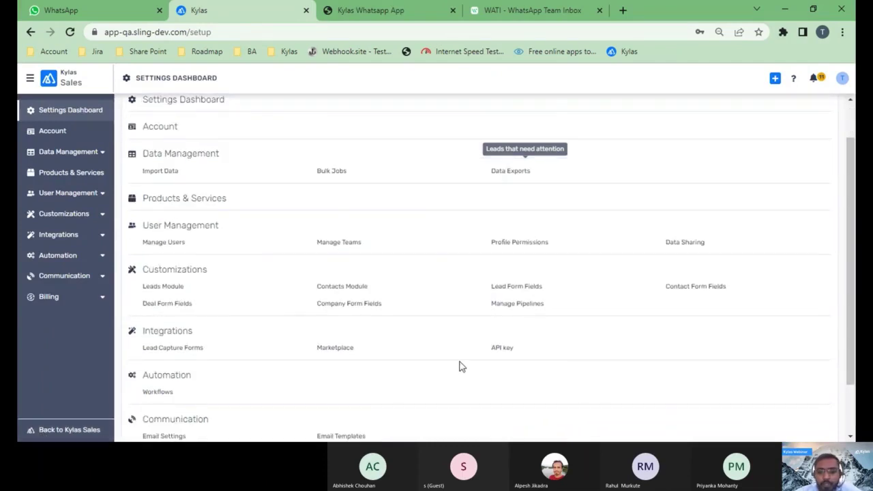
{"action": "left_click", "coordinate": [500, 351]}
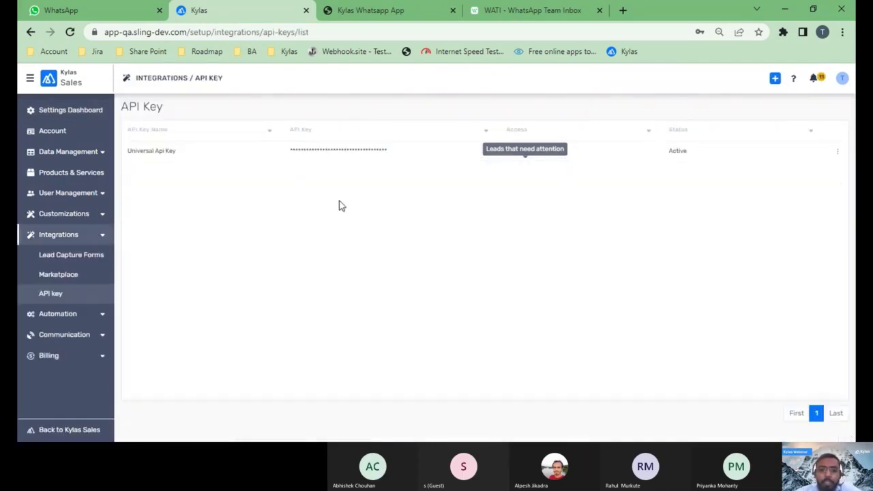
{"action": "mouse_move", "coordinate": [390, 157]}
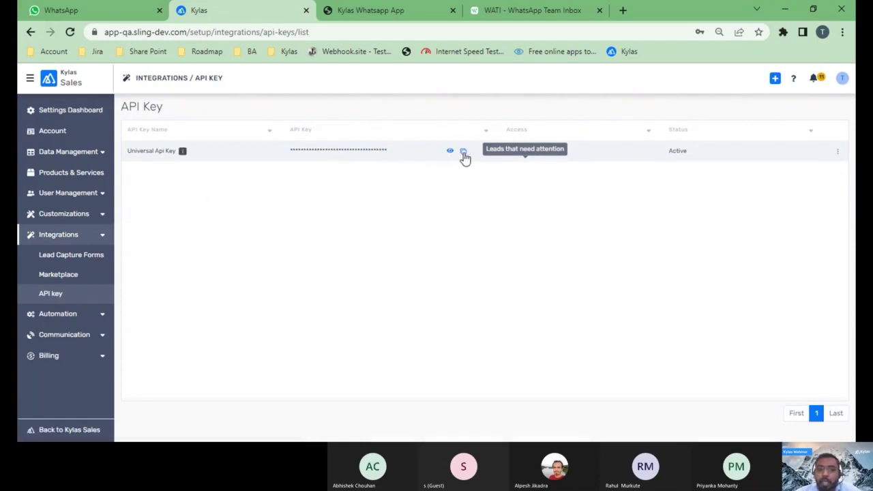
{"action": "left_click", "coordinate": [394, 19]}
- Paste the CRM's API key over the stored Kylas API key and save
{"action": "left_click_drag", "start_coordinate": [212, 245], "coordinate": [19, 246]}
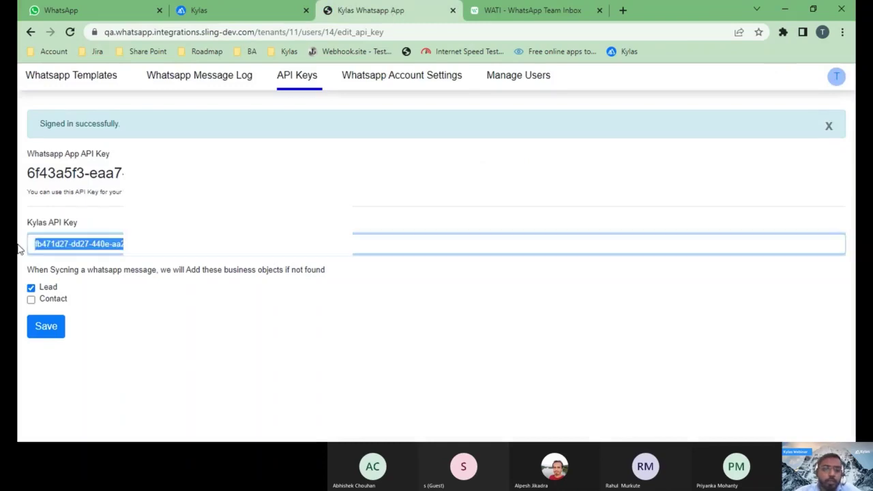
{"action": "key", "text": "ctrl+v"}
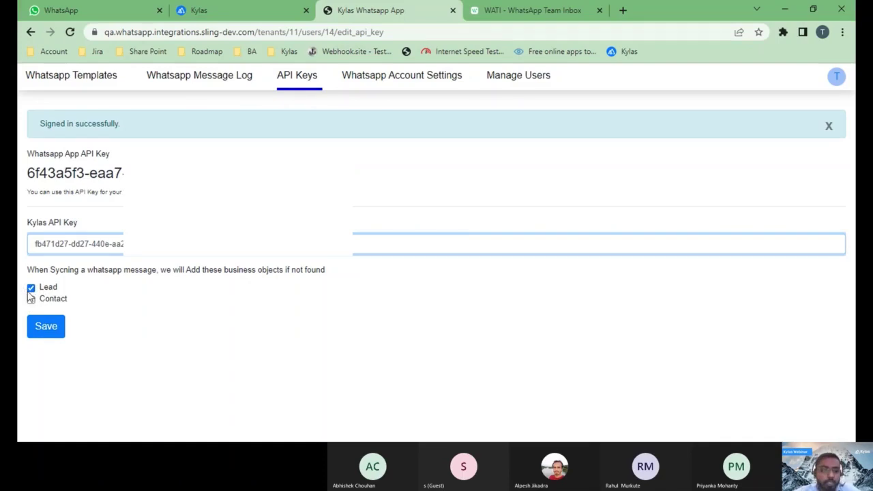
{"action": "left_click", "coordinate": [45, 326]}
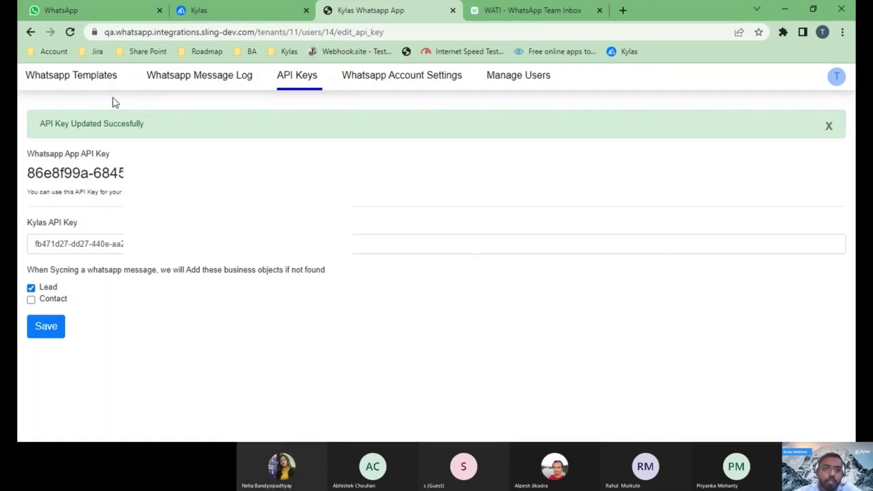
- Add a connected account in WhatsApp Account Settings with Wati as the vendor
{"action": "left_click", "coordinate": [409, 83]}
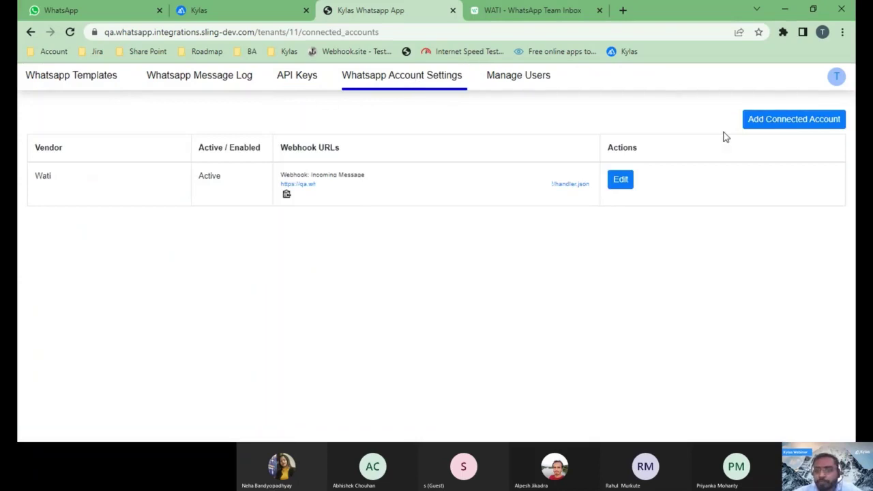
{"action": "left_click", "coordinate": [750, 132]}
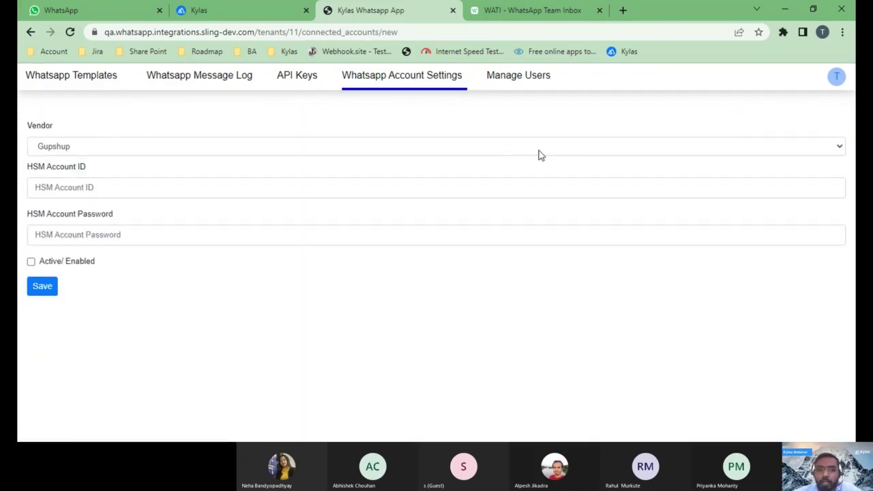
{"action": "left_click", "coordinate": [87, 153]}
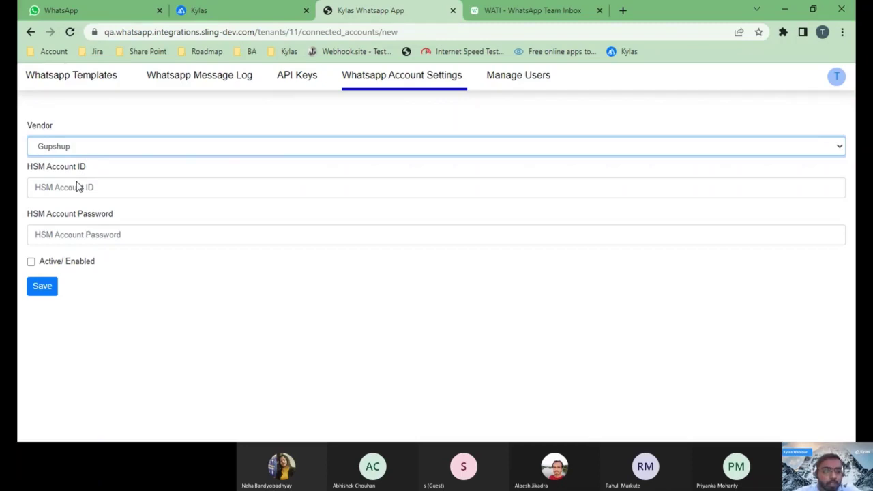
{"action": "left_click", "coordinate": [60, 164]}
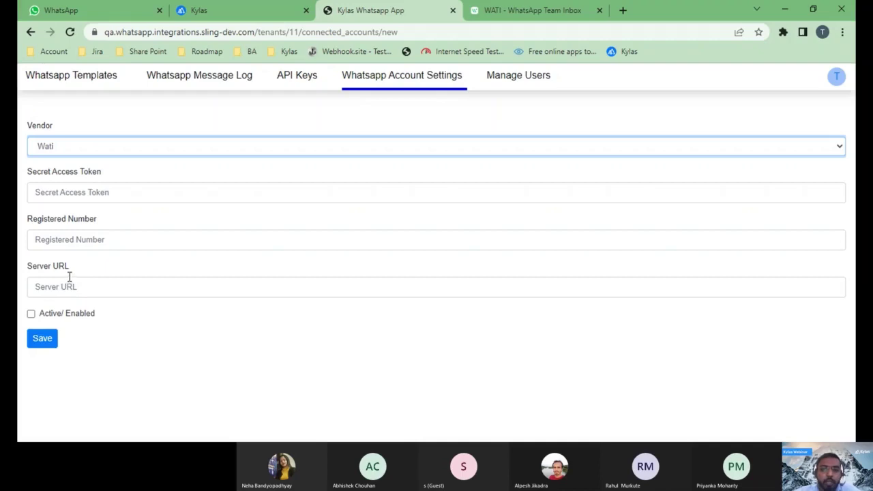
{"action": "left_click", "coordinate": [507, 13]}
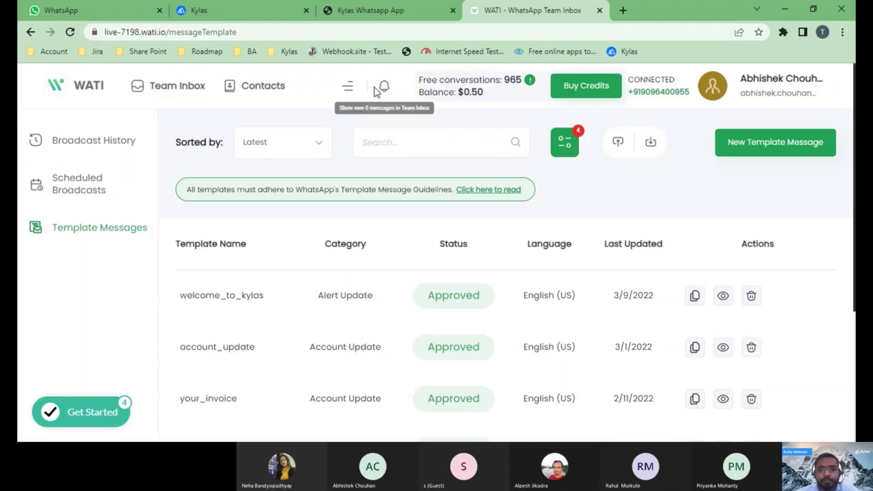
- Open WATI's API Docs from the menu and copy the Access Token
{"action": "left_click", "coordinate": [350, 86]}
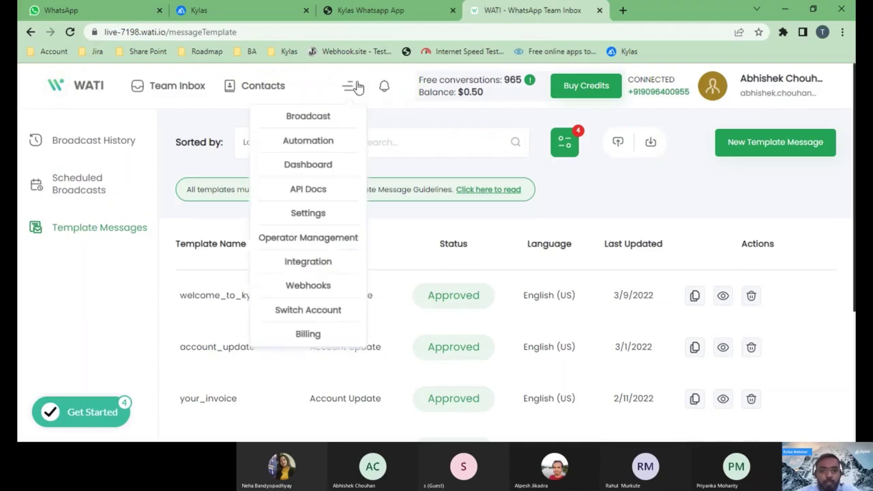
{"action": "left_click", "coordinate": [308, 190]}
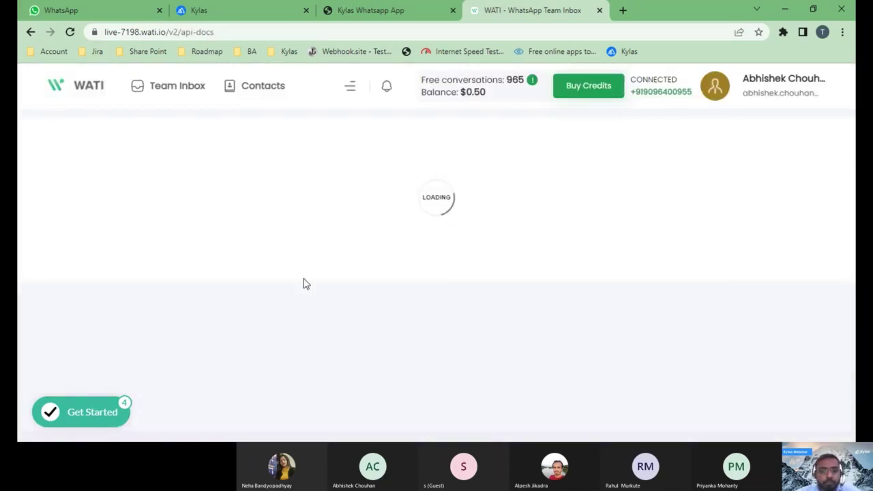
{"action": "scroll", "coordinate": [366, 329], "scroll_direction": "down", "scroll_amount": 1}
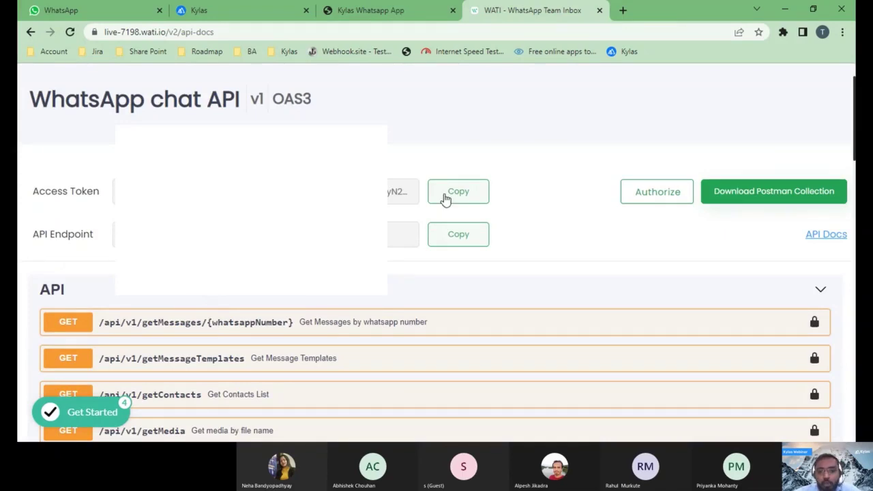
{"action": "left_click", "coordinate": [445, 197]}
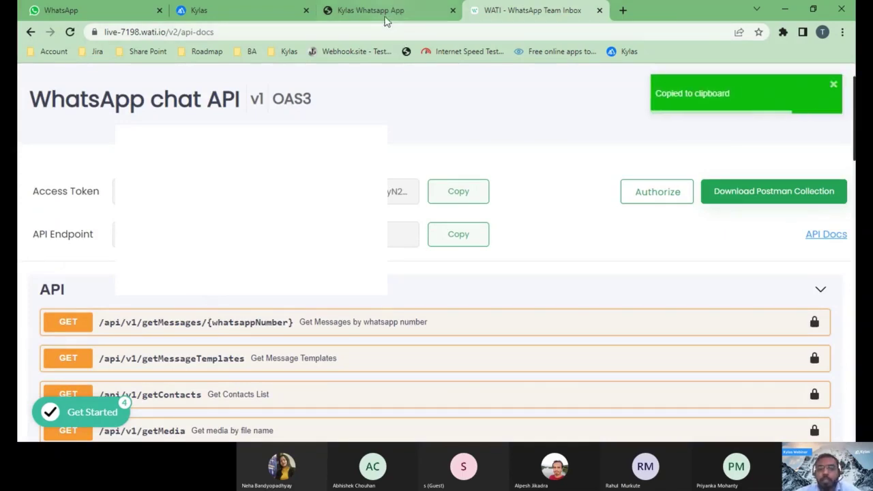
{"action": "left_click", "coordinate": [385, 19]}
- Paste the WATI access token into Secret Access Token, deleting its Bearer prefix
{"action": "left_click", "coordinate": [170, 190]}
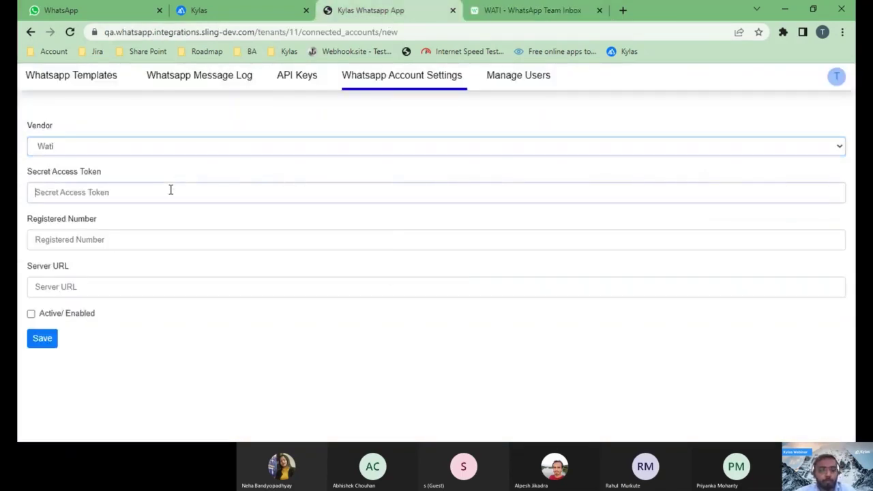
{"action": "key", "text": "ctrl+v"}
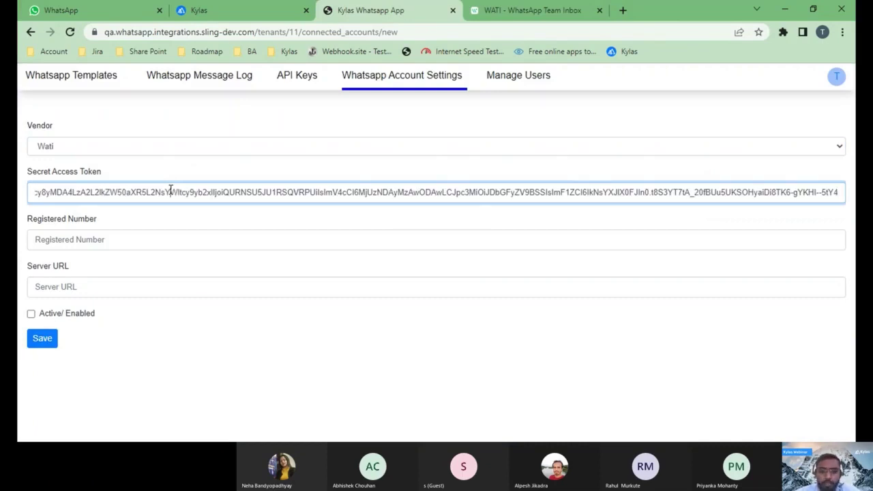
{"action": "key", "text": "Left"}
{"action": "key", "text": "Left"}
{"action": "key", "text": "Left"}
{"action": "key", "text": "Left"}
{"action": "key", "text": "Left"}
{"action": "key", "text": "Left"}
{"action": "key", "text": "Left"}
{"action": "key", "text": "Left"}
{"action": "key", "text": "Left"}
{"action": "key", "text": "Left"}
{"action": "key", "text": "Left"}
{"action": "key", "text": "Left"}
{"action": "key", "text": "Left"}
{"action": "key", "text": "Left"}
{"action": "key", "text": "Left"}
{"action": "key", "text": "Left"}
{"action": "key", "text": "Left"}
{"action": "key", "text": "Left"}
{"action": "key", "text": "Left"}
{"action": "key", "text": "Left"}
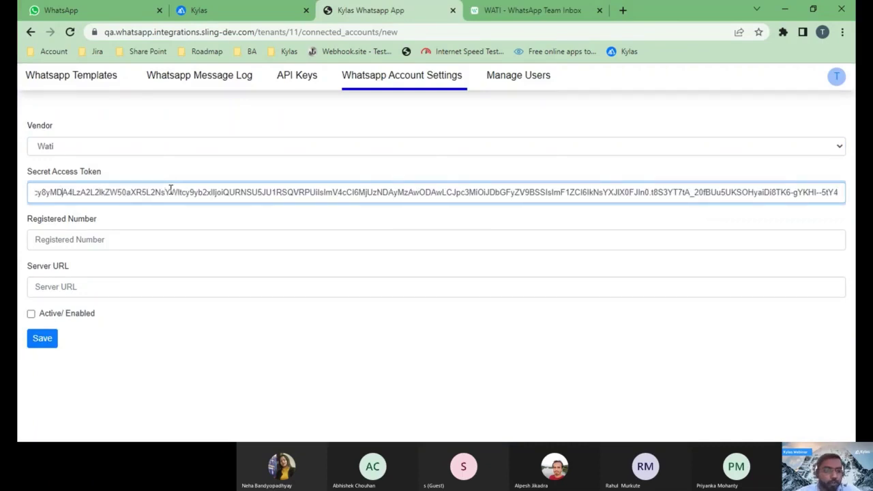
{"action": "key", "text": "Left"}
{"action": "key", "text": "Left"}
{"action": "key", "text": "Left"}
{"action": "key", "text": "Left"}
{"action": "key", "text": "Left"}
{"action": "key", "text": "Left"}
{"action": "key", "text": "Left"}
{"action": "key", "text": "Left"}
{"action": "key", "text": "Left"}
{"action": "key", "text": "Left"}
{"action": "key", "text": "Left"}
{"action": "key", "text": "Left"}
{"action": "key", "text": "Left"}
{"action": "key", "text": "Left"}
{"action": "key", "text": "Left"}
{"action": "key", "text": "Left"}
{"action": "key", "text": "Left"}
{"action": "key", "text": "Left"}
{"action": "key", "text": "Left"}
{"action": "key", "text": "Left"}
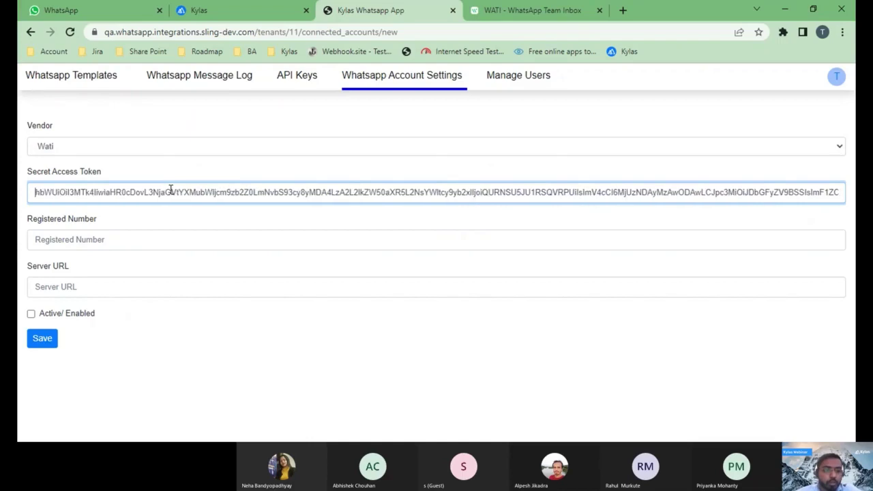
{"action": "key", "text": "Left"}
{"action": "key", "text": "Left"}
{"action": "key", "text": "Left"}
{"action": "key", "text": "Left"}
{"action": "key", "text": "Left"}
{"action": "key", "text": "Left"}
{"action": "key", "text": "Left"}
{"action": "key", "text": "Left"}
{"action": "key", "text": "Left"}
{"action": "key", "text": "Left"}
{"action": "key", "text": "Left"}
{"action": "key", "text": "Left"}
{"action": "key", "text": "Left"}
{"action": "key", "text": "Left"}
{"action": "key", "text": "Left"}
{"action": "key", "text": "Left"}
{"action": "key", "text": "Left"}
{"action": "key", "text": "Left"}
{"action": "key", "text": "Left"}
{"action": "key", "text": "Left"}
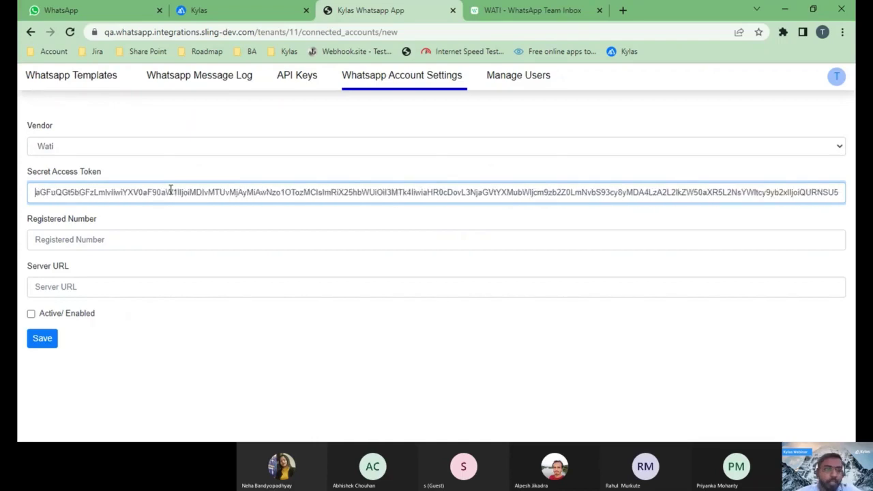
{"action": "key", "text": "Left"}
{"action": "key", "text": "Left"}
{"action": "key", "text": "Left"}
{"action": "key", "text": "Left"}
{"action": "key", "text": "Left"}
{"action": "key", "text": "Left"}
{"action": "key", "text": "Left"}
{"action": "key", "text": "Left"}
{"action": "key", "text": "Left"}
{"action": "key", "text": "Left"}
{"action": "key", "text": "Left"}
{"action": "key", "text": "Left"}
{"action": "key", "text": "Left"}
{"action": "key", "text": "Left"}
{"action": "key", "text": "Left"}
{"action": "key", "text": "Left"}
{"action": "key", "text": "Left"}
{"action": "key", "text": "Left"}
{"action": "key", "text": "Left"}
{"action": "key", "text": "Left"}
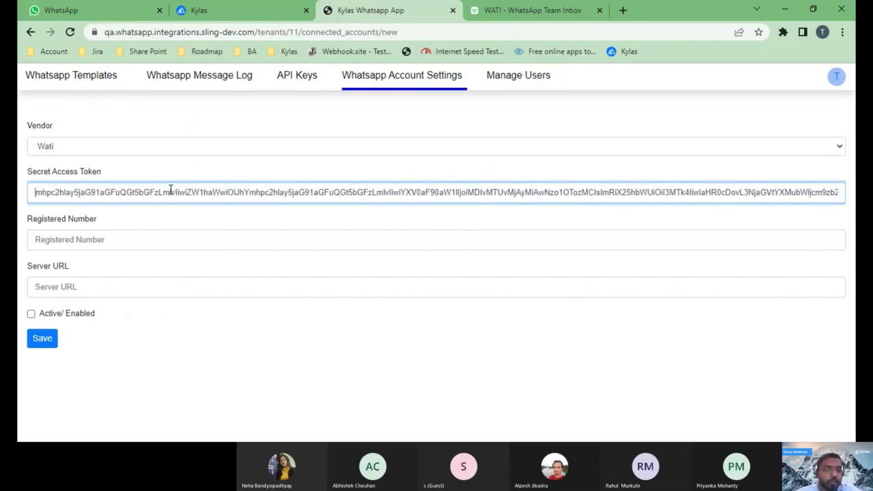
{"action": "key", "text": "Left"}
{"action": "key", "text": "Left"}
{"action": "key", "text": "Left"}
{"action": "key", "text": "Left"}
{"action": "key", "text": "Left"}
{"action": "key", "text": "Left"}
{"action": "key", "text": "Left"}
{"action": "key", "text": "Left"}
{"action": "key", "text": "Left"}
{"action": "key", "text": "Left"}
{"action": "key", "text": "Left"}
{"action": "key", "text": "Left"}
{"action": "key", "text": "Left"}
{"action": "key", "text": "Left"}
{"action": "key", "text": "Left"}
{"action": "key", "text": "Left"}
{"action": "key", "text": "Left"}
{"action": "key", "text": "Left"}
{"action": "key", "text": "Left"}
{"action": "key", "text": "Left"}
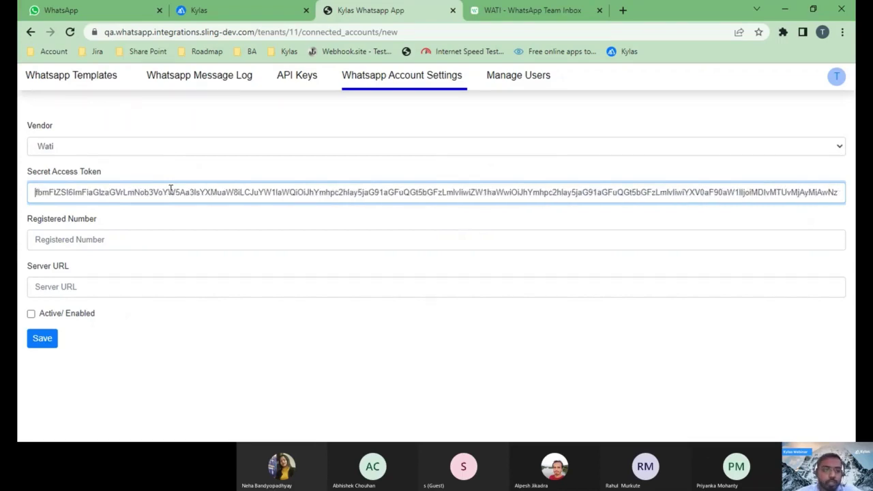
{"action": "key", "text": "Left"}
{"action": "key", "text": "Left"}
{"action": "key", "text": "Left"}
{"action": "key", "text": "Left"}
{"action": "key", "text": "Left"}
{"action": "key", "text": "Left"}
{"action": "key", "text": "Left"}
{"action": "key", "text": "Left"}
{"action": "key", "text": "Left"}
{"action": "key", "text": "Left"}
{"action": "key", "text": "Left"}
{"action": "key", "text": "Left"}
{"action": "key", "text": "Left"}
{"action": "key", "text": "Left"}
{"action": "key", "text": "Left"}
{"action": "key", "text": "Left"}
{"action": "key", "text": "Left"}
{"action": "key", "text": "Left"}
{"action": "key", "text": "Left"}
{"action": "key", "text": "Left"}
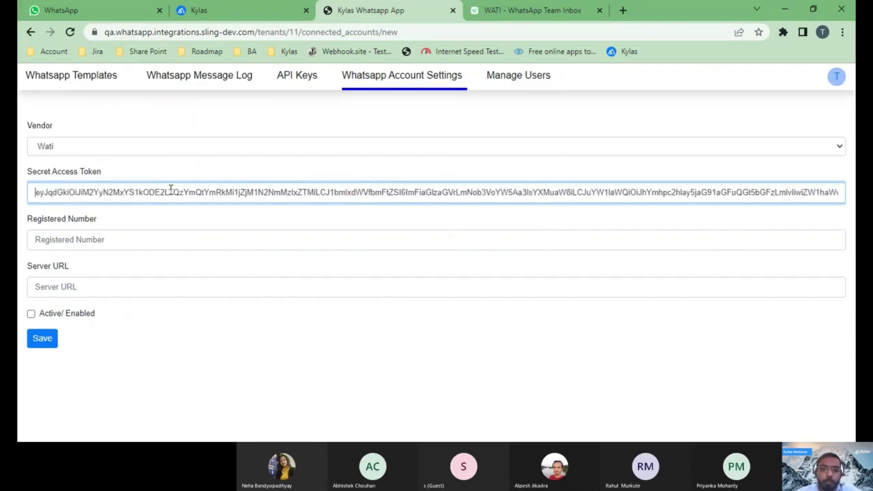
{"action": "key", "text": "Left"}
{"action": "key", "text": "Left"}
{"action": "key", "text": "Left"}
{"action": "key", "text": "Left"}
{"action": "key", "text": "Left"}
{"action": "key", "text": "Left"}
{"action": "key", "text": "Left"}
{"action": "key", "text": "Left"}
{"action": "key", "text": "Left"}
{"action": "key", "text": "Left"}
{"action": "key", "text": "Left"}
{"action": "key", "text": "Left"}
{"action": "key", "text": "Left"}
{"action": "key", "text": "Left"}
{"action": "key", "text": "Left"}
{"action": "key", "text": "Left"}
{"action": "key", "text": "Left"}
{"action": "key", "text": "Left"}
{"action": "key", "text": "Left"}
{"action": "key", "text": "Left"}
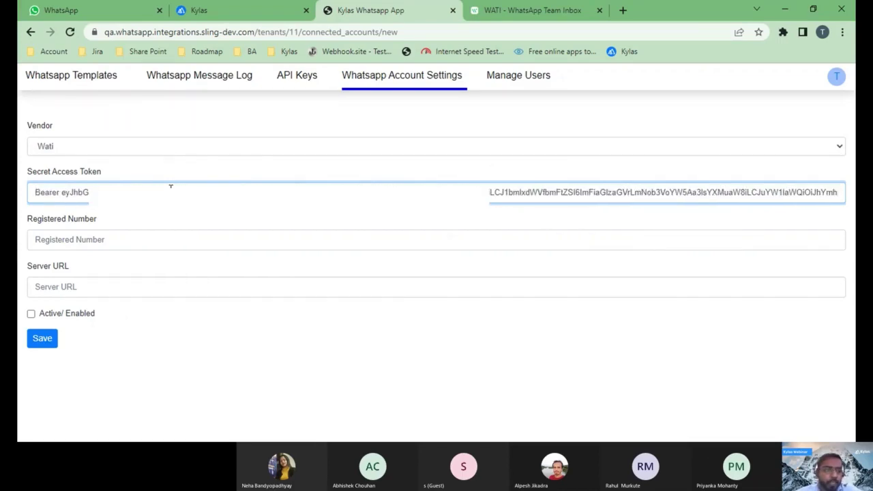
{"action": "left_click", "coordinate": [63, 194]}
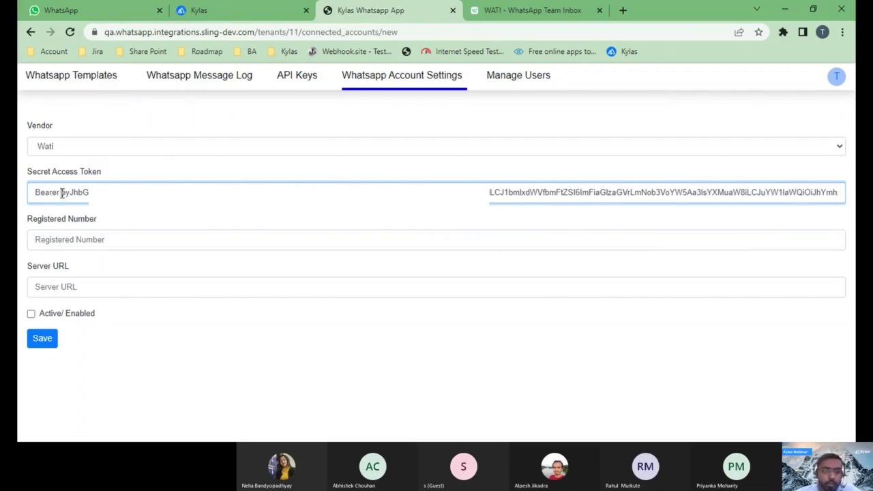
{"action": "key", "text": "BackSpace"}
{"action": "key", "text": "BackSpace"}
{"action": "key", "text": "BackSpace"}
{"action": "key", "text": "BackSpace"}
{"action": "key", "text": "BackSpace"}
{"action": "key", "text": "BackSpace"}
{"action": "key", "text": "BackSpace"}
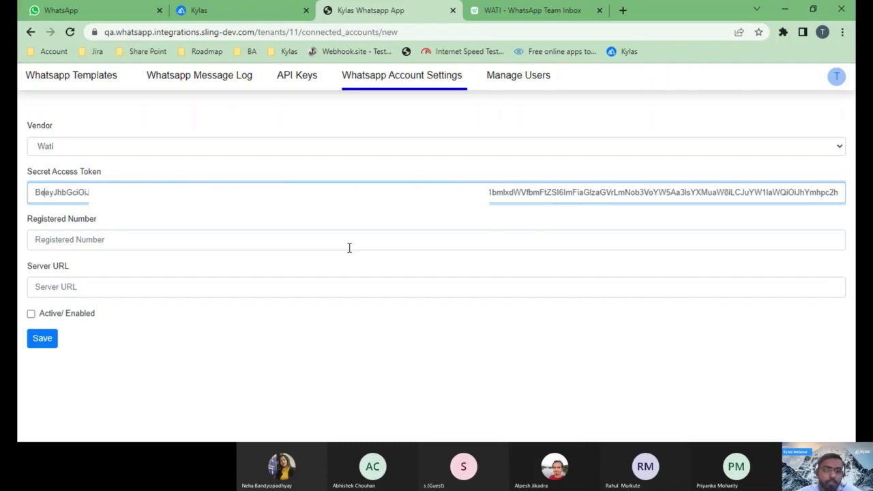
- Focus the Registered Number field and bring up WATI's chat API details page
{"action": "left_click", "coordinate": [111, 239]}
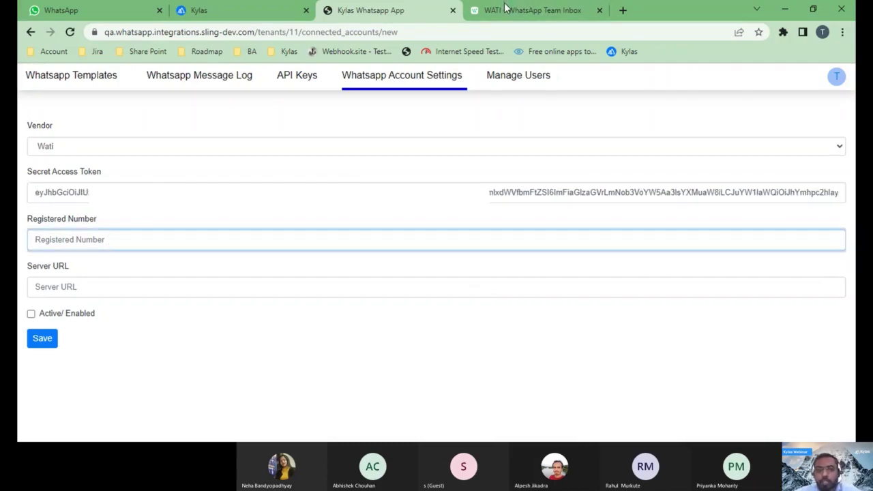
{"action": "left_click", "coordinate": [343, 106]}
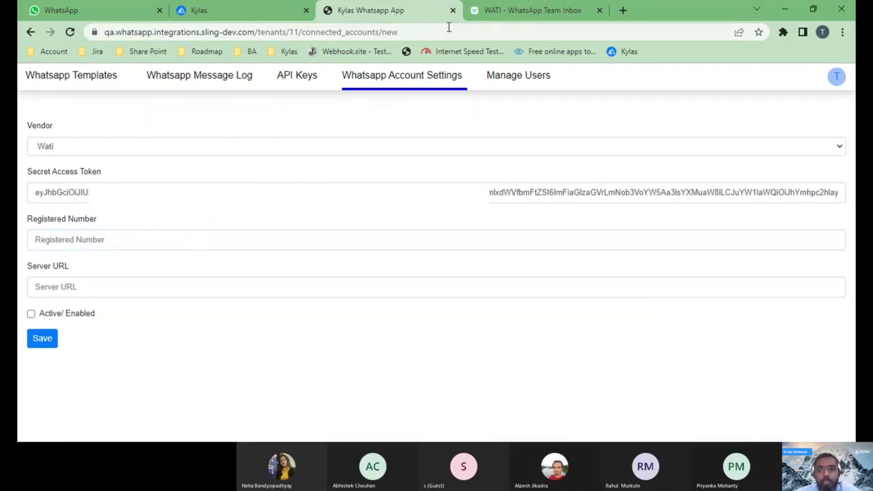
{"action": "left_click", "coordinate": [498, 12]}
{"action": "scroll", "coordinate": [478, 167], "scroll_direction": "up", "scroll_amount": 1}
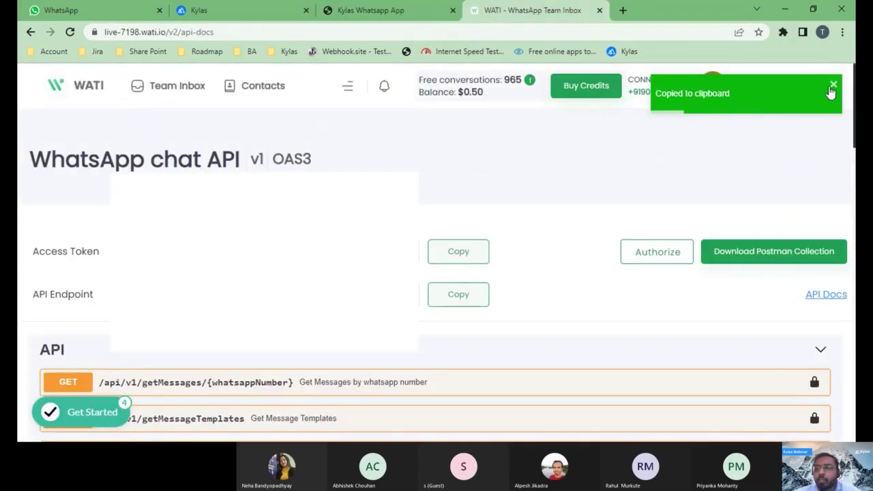
- Copy WATI's connected phone number into the Registered Number field
{"action": "left_click", "coordinate": [831, 87]}
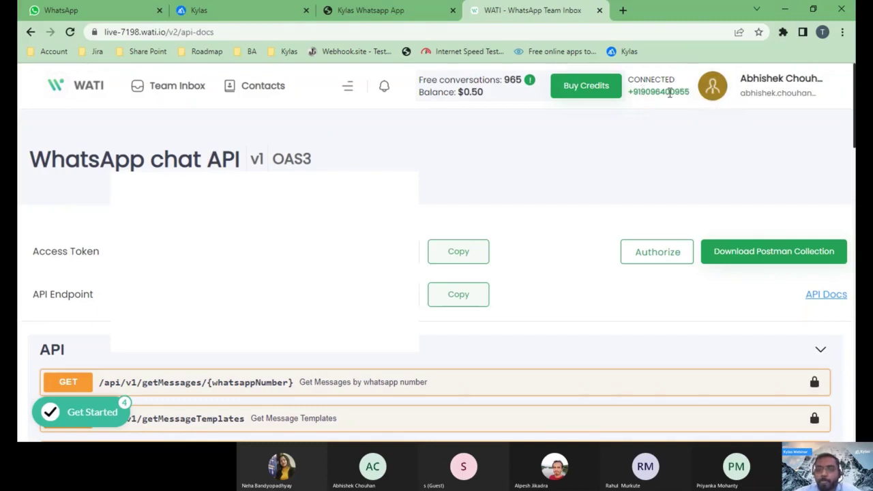
{"action": "left_click_drag", "start_coordinate": [690, 92], "coordinate": [633, 92]}
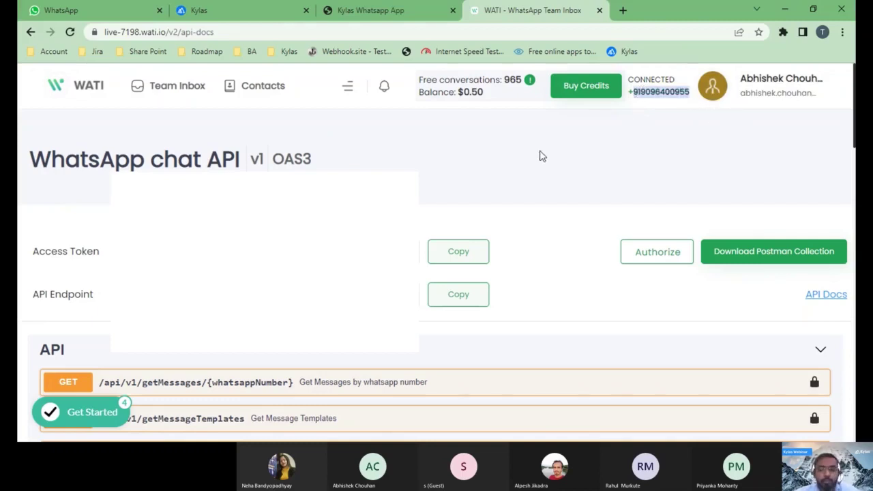
{"action": "left_click", "coordinate": [363, 17]}
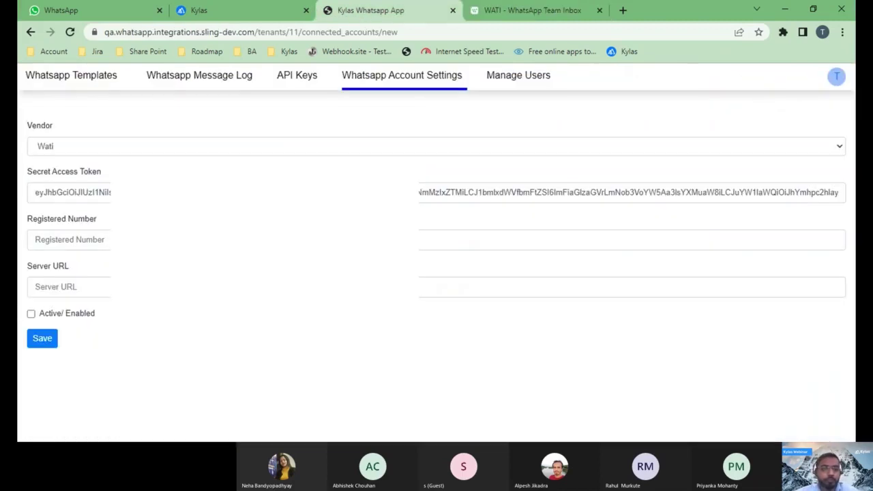
{"action": "left_click", "coordinate": [36, 240]}
{"action": "key", "text": "ctrl+v"}
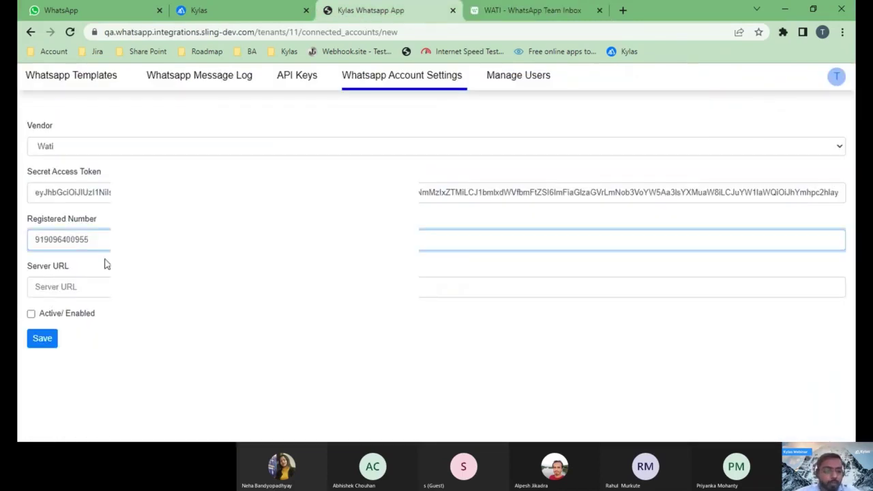
- Paste WATI's API endpoint as the Server URL and mark the account Active/Enabled
{"action": "left_click", "coordinate": [68, 293]}
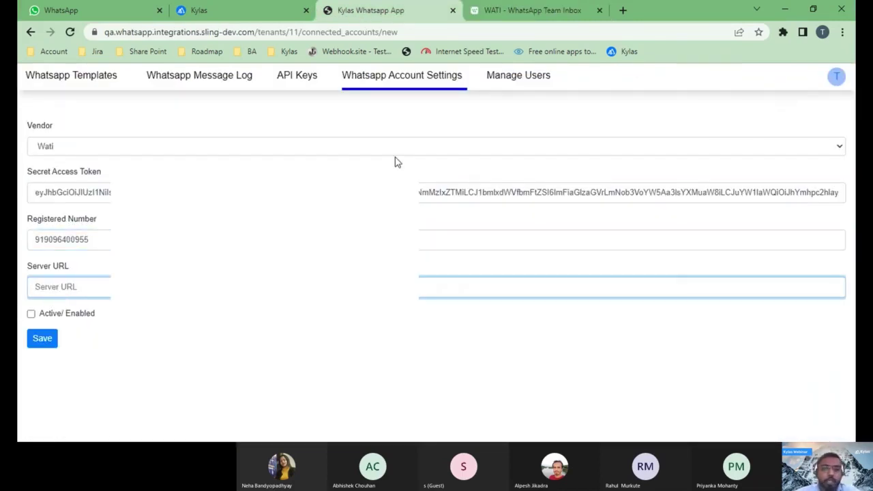
{"action": "left_click", "coordinate": [529, 11]}
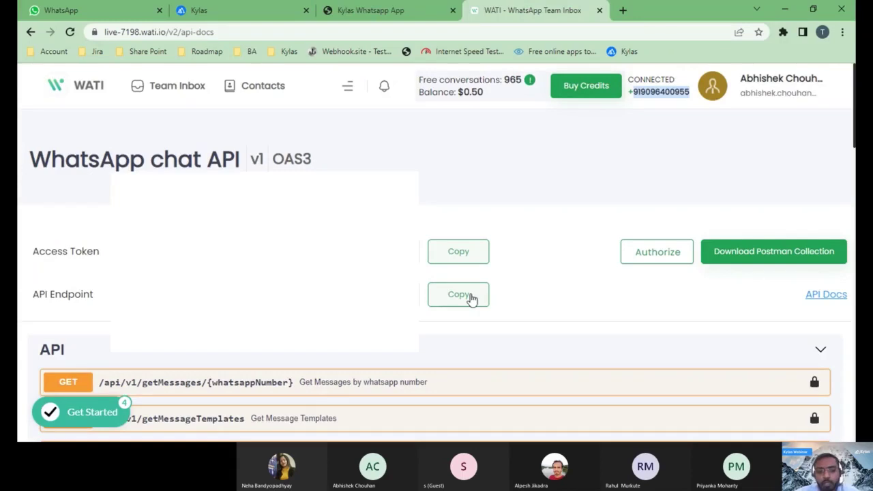
{"action": "left_click", "coordinate": [469, 298]}
{"action": "left_click", "coordinate": [423, 15]}
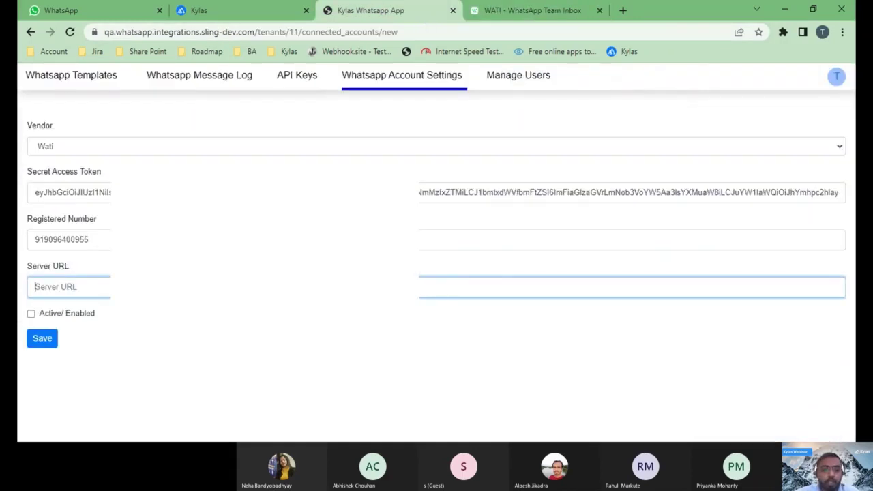
{"action": "key", "text": "ctrl+v"}
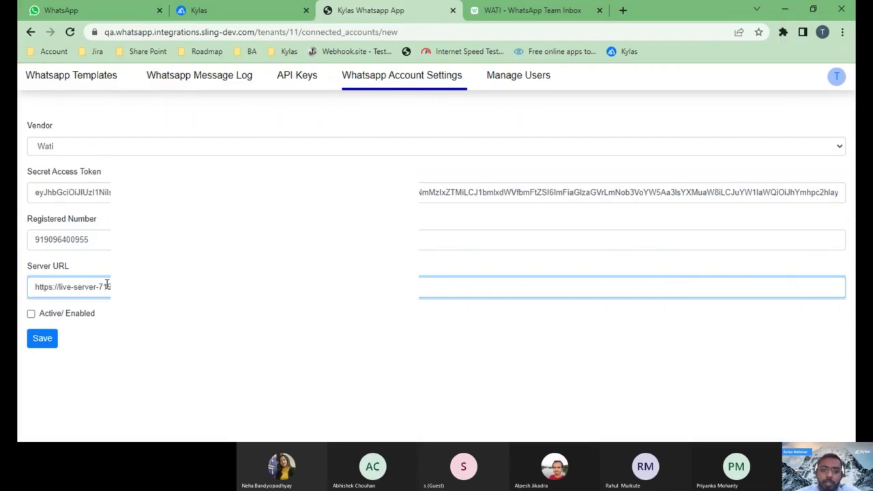
{"action": "left_click", "coordinate": [32, 320]}
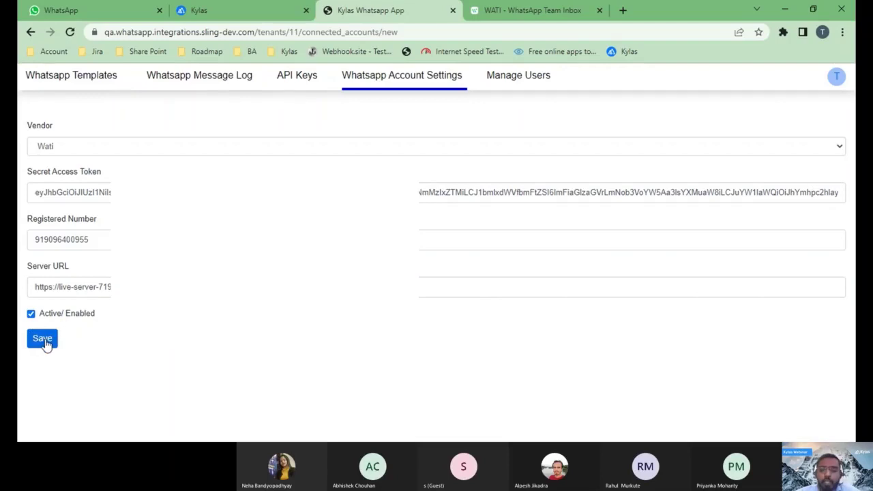
- Copy the Wati account's handler.json webhook URL from the connected accounts list
{"action": "left_click", "coordinate": [424, 82]}
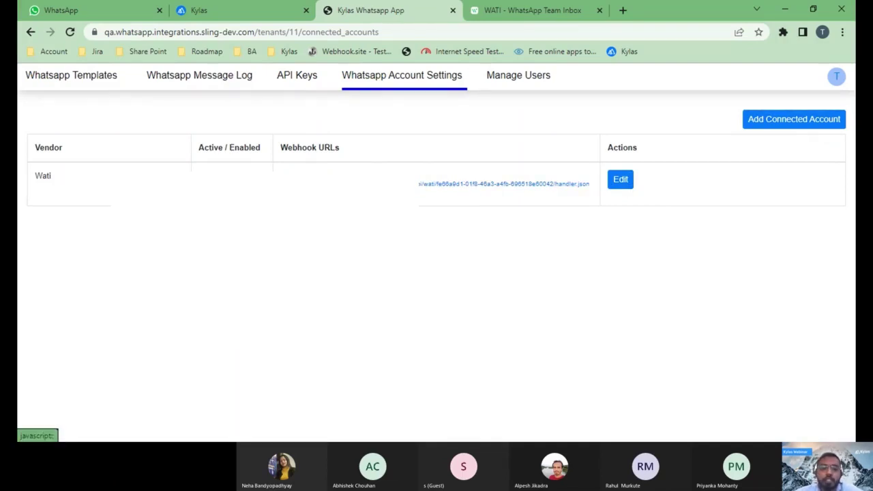
{"action": "left_click", "coordinate": [504, 183]}
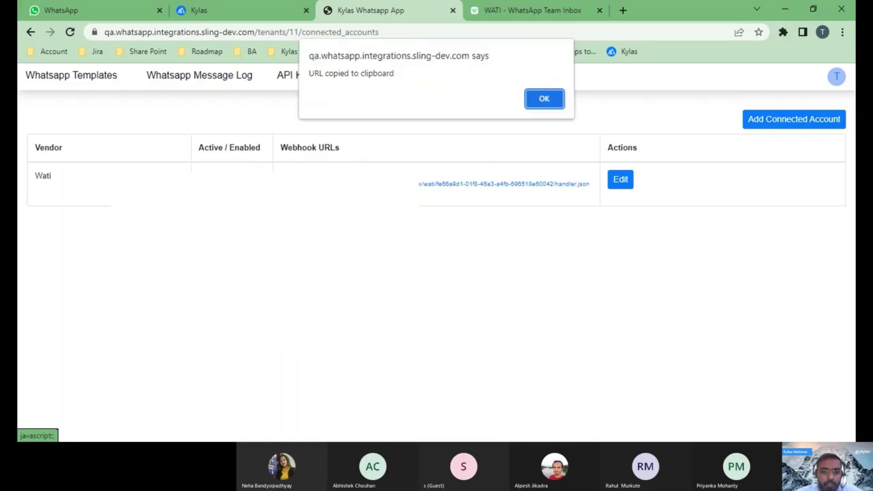
{"action": "left_click", "coordinate": [544, 101]}
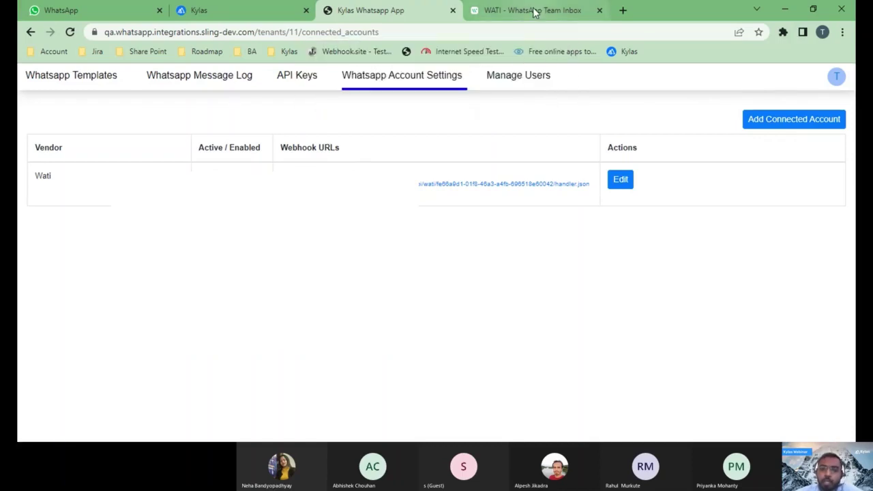
{"action": "left_click", "coordinate": [535, 13]}
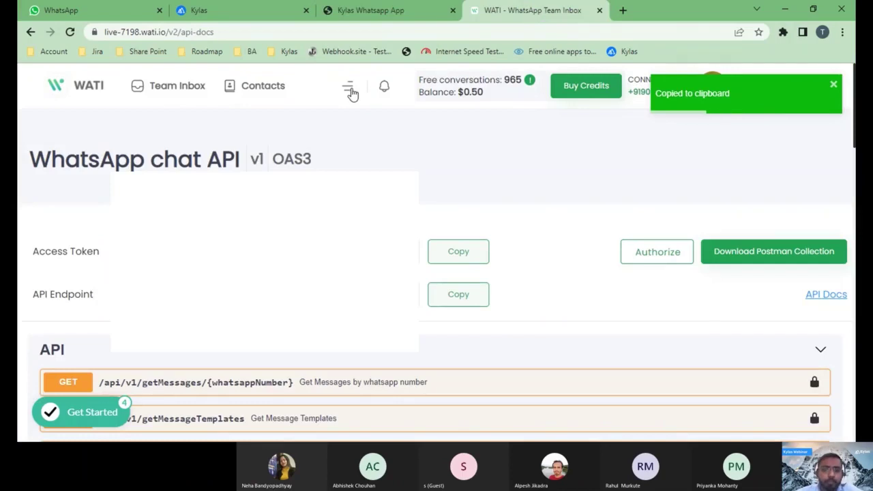
- Add the Kylas webhook URL in WATI Webhooks, Enabled for Message Received events
{"action": "left_click", "coordinate": [350, 89]}
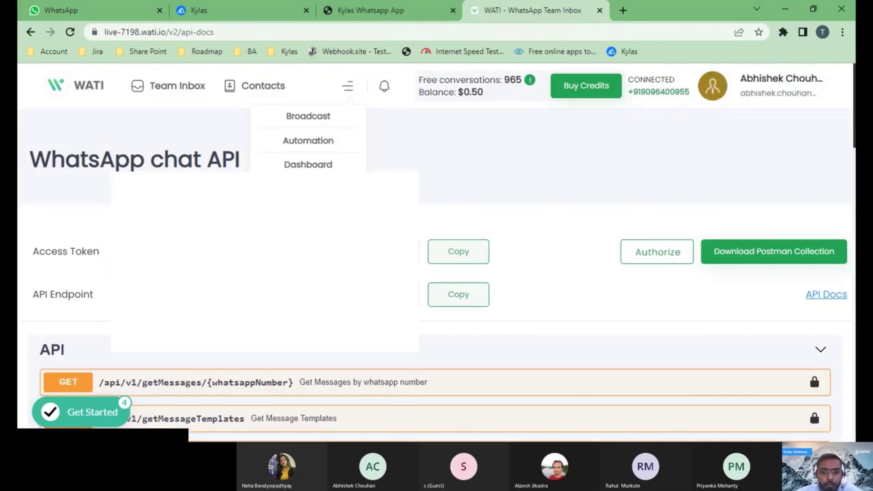
{"action": "left_click", "coordinate": [308, 188]}
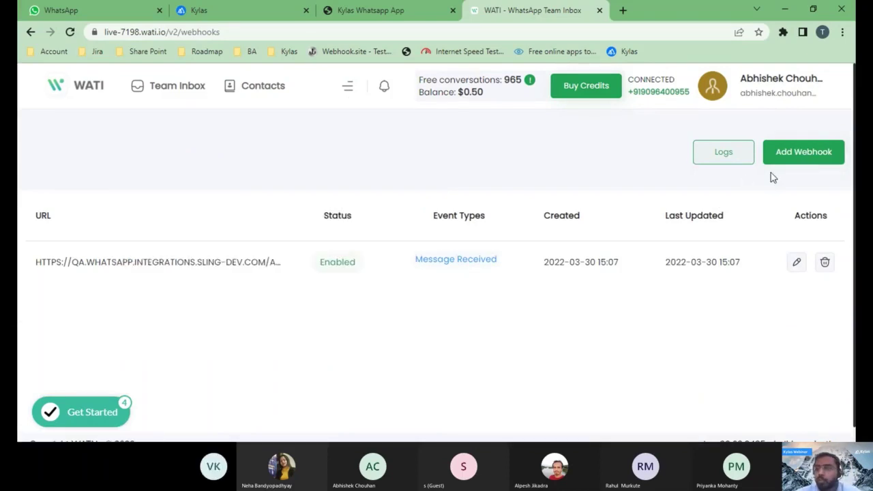
{"action": "left_click", "coordinate": [787, 165]}
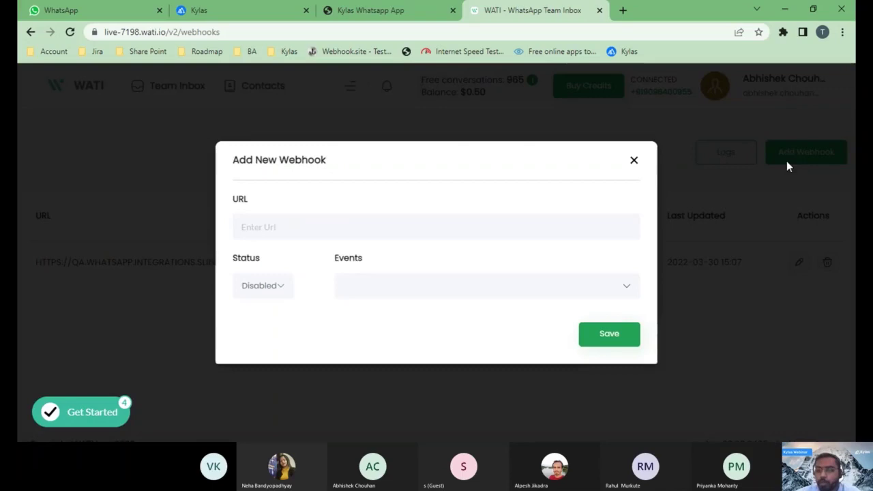
{"action": "left_click", "coordinate": [346, 228]}
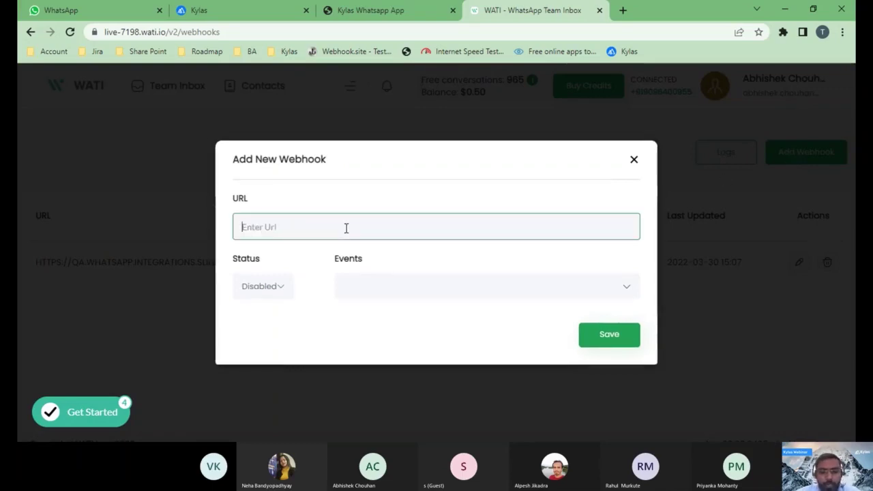
{"action": "key", "text": "ctrl+v"}
{"action": "left_click", "coordinate": [277, 290]}
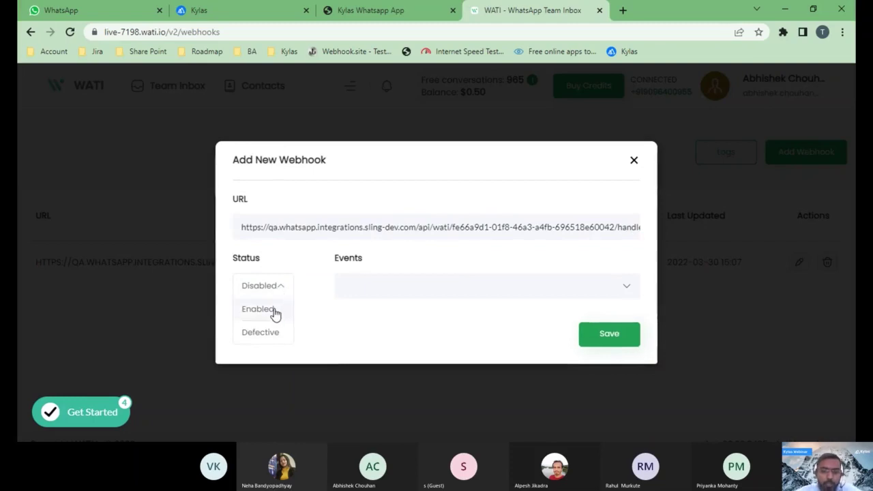
{"action": "left_click", "coordinate": [277, 313]}
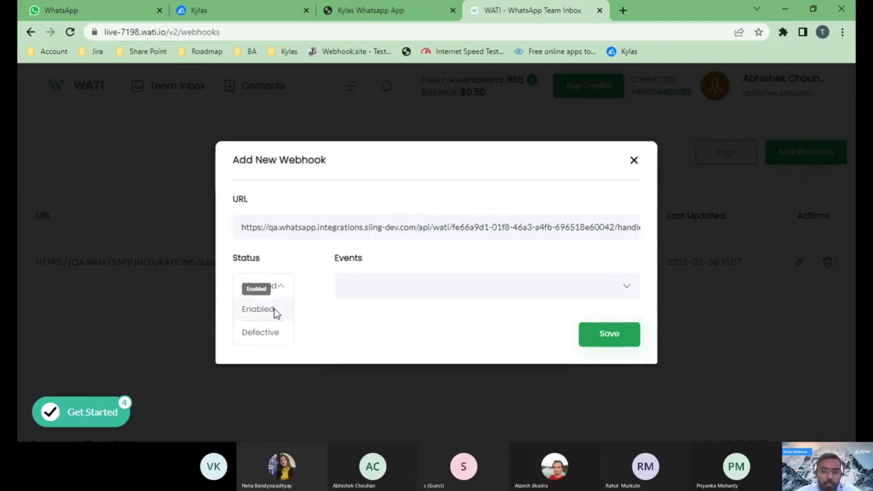
{"action": "left_click", "coordinate": [374, 290]}
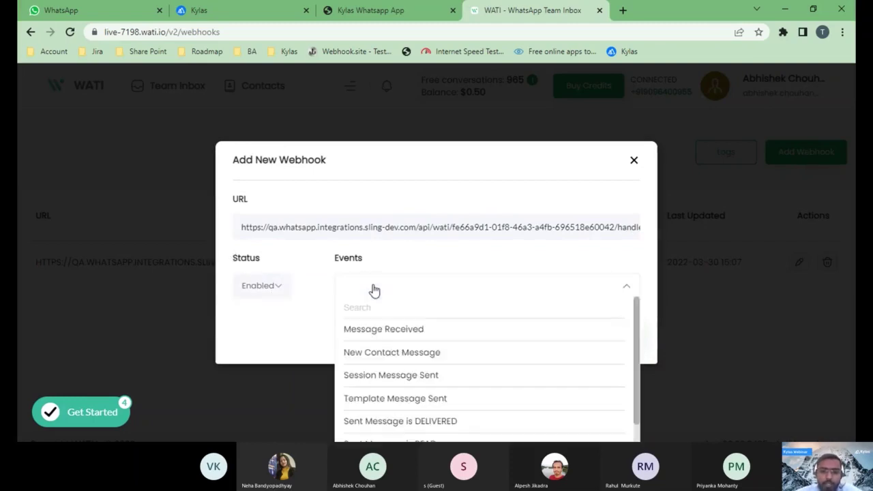
{"action": "left_click", "coordinate": [386, 341]}
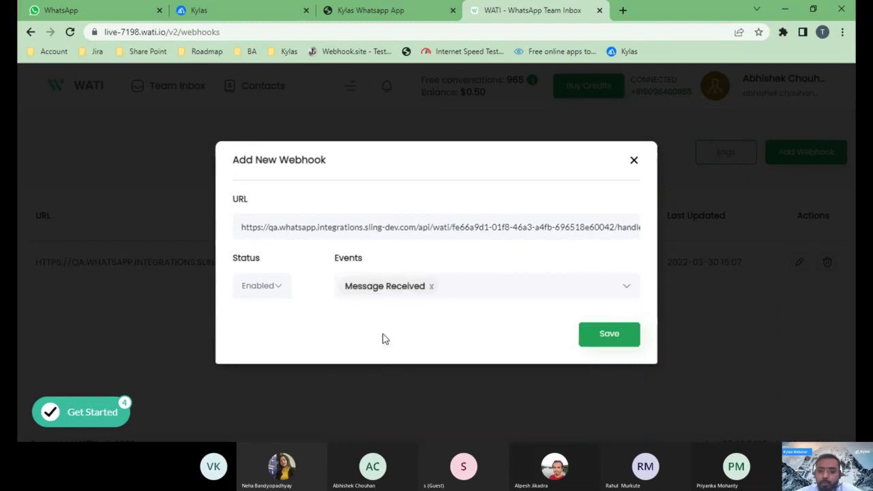
{"action": "left_click", "coordinate": [632, 337]}
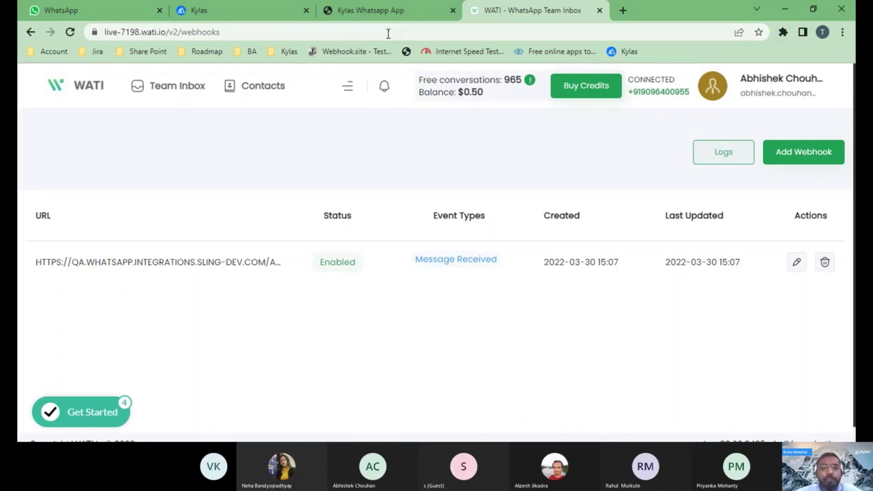
- Review WATI's approved Broadcast template messages, such as new_chat_v1, then return to Kylas
{"action": "left_click", "coordinate": [350, 88]}
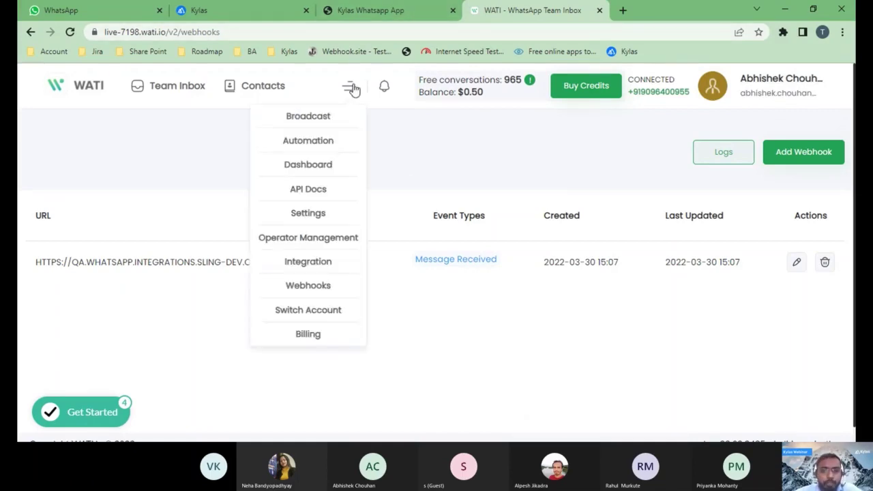
{"action": "left_click", "coordinate": [322, 129]}
{"action": "left_click", "coordinate": [100, 231]}
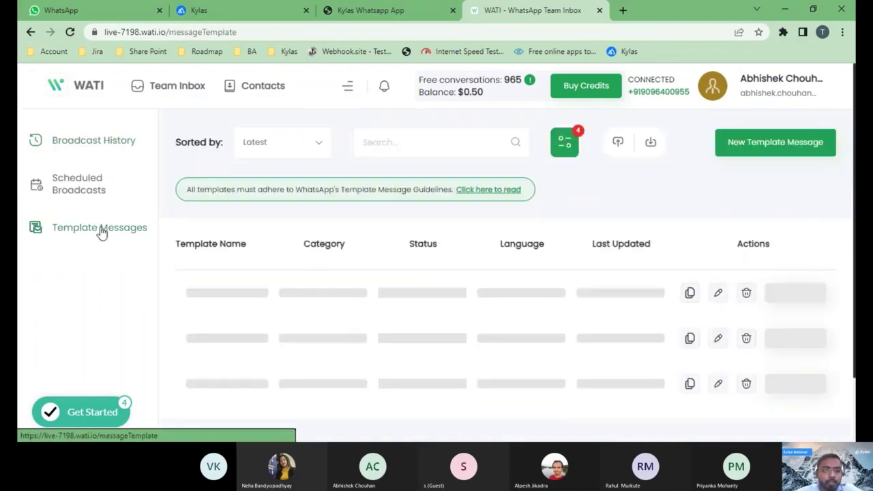
{"action": "scroll", "coordinate": [476, 255], "scroll_direction": "down", "scroll_amount": 3}
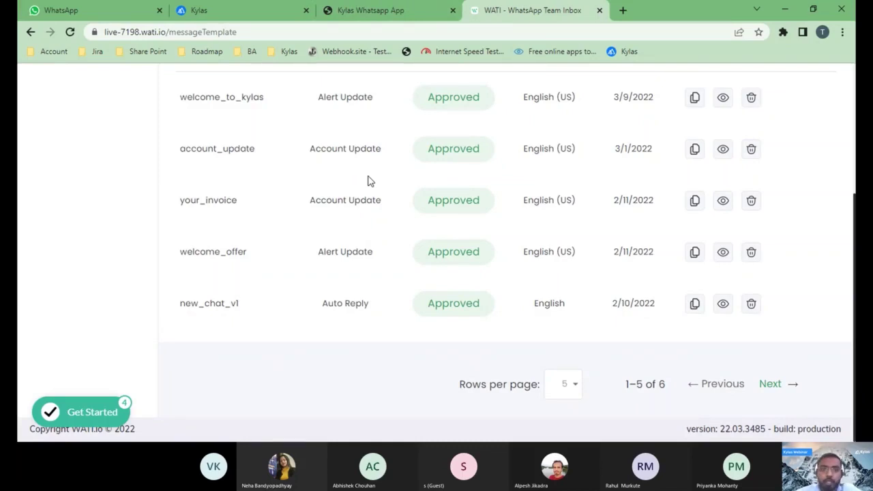
{"action": "left_click", "coordinate": [363, 12]}
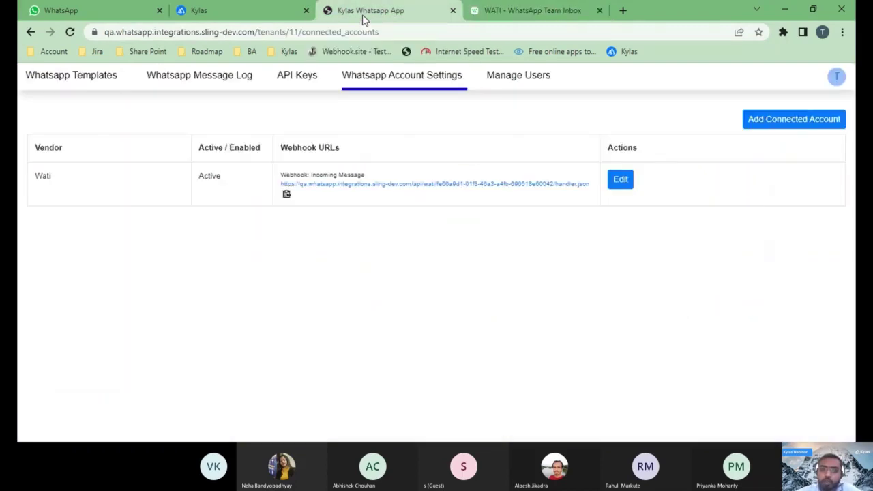
- View the Kylas WhatsApp Templates list and start a new template, opening its Vendor choices
{"action": "left_click", "coordinate": [52, 87]}
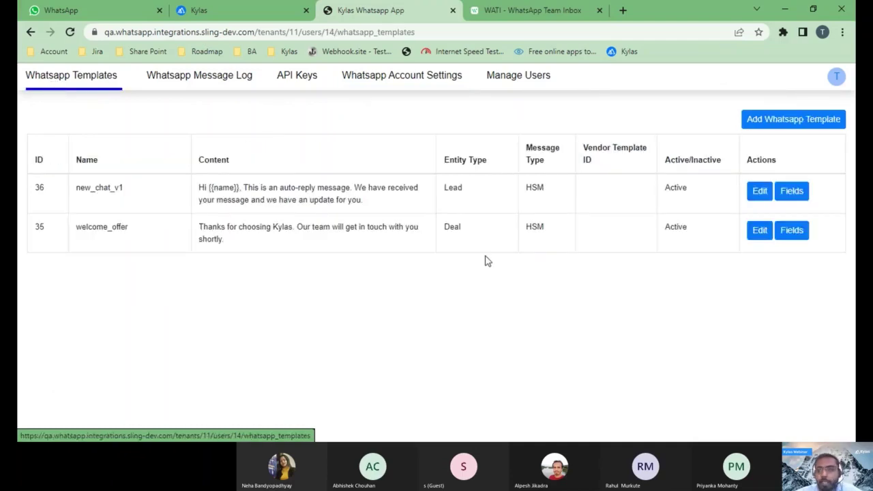
{"action": "left_click", "coordinate": [759, 124]}
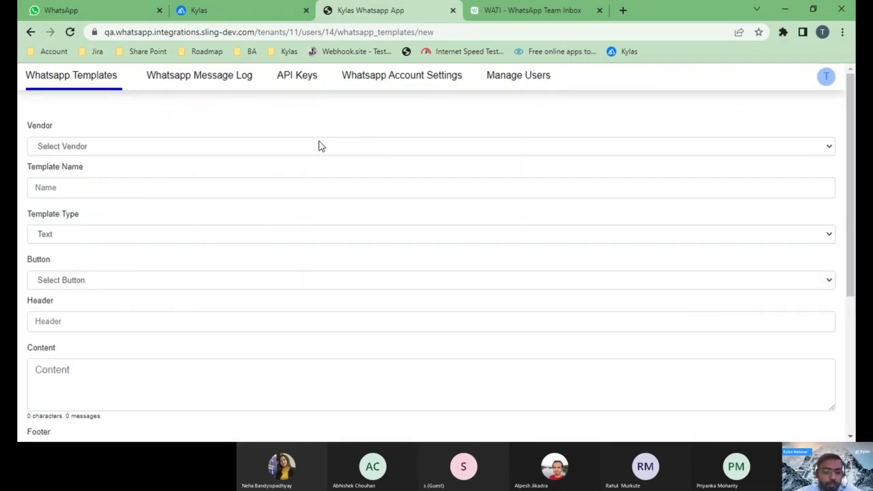
{"action": "left_click", "coordinate": [129, 149]}
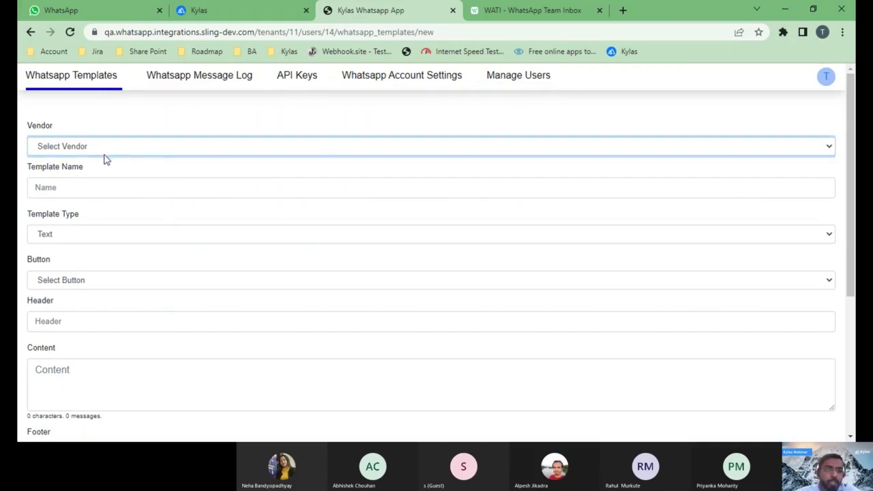
- Set the vendor to Wati and paste the template name welcome_to_kylas copied from WATI
{"action": "left_click", "coordinate": [86, 177]}
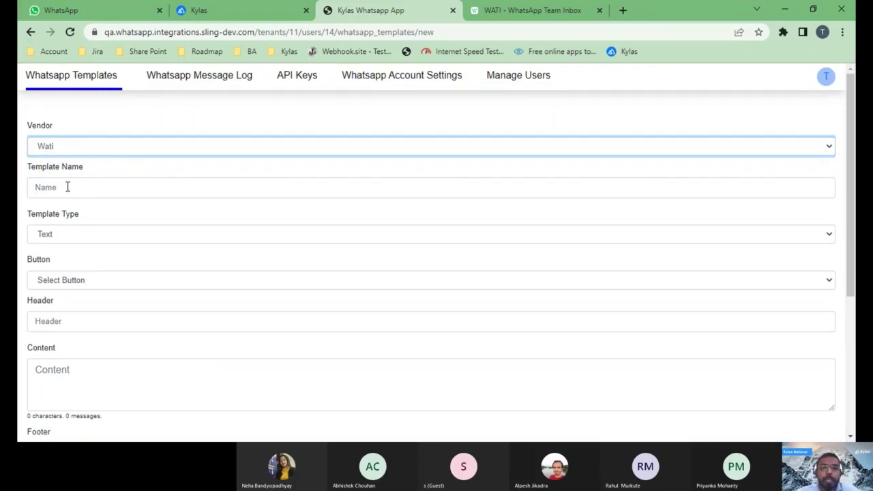
{"action": "left_click", "coordinate": [517, 11]}
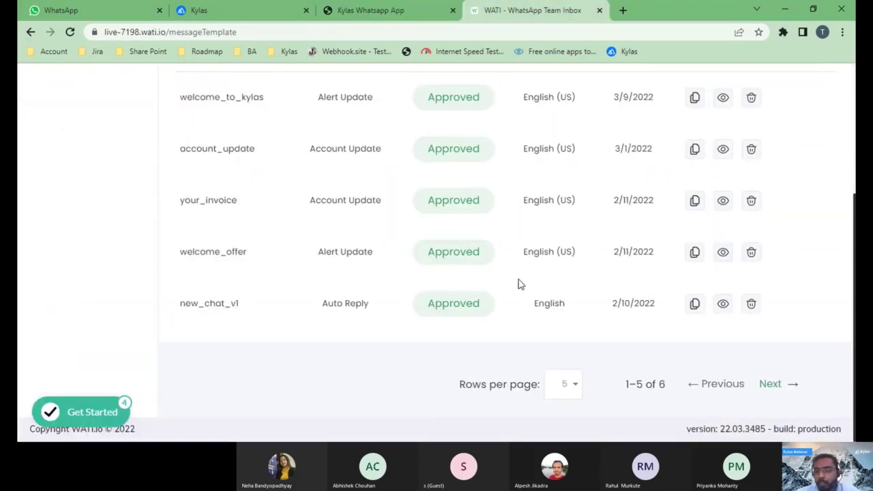
{"action": "scroll", "coordinate": [631, 201], "scroll_direction": "up", "scroll_amount": 1}
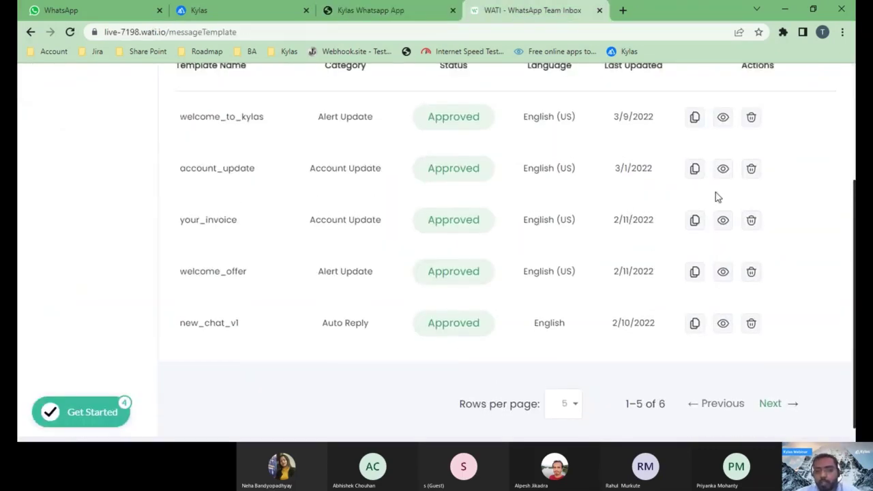
{"action": "scroll", "coordinate": [713, 196], "scroll_direction": "up", "scroll_amount": 2}
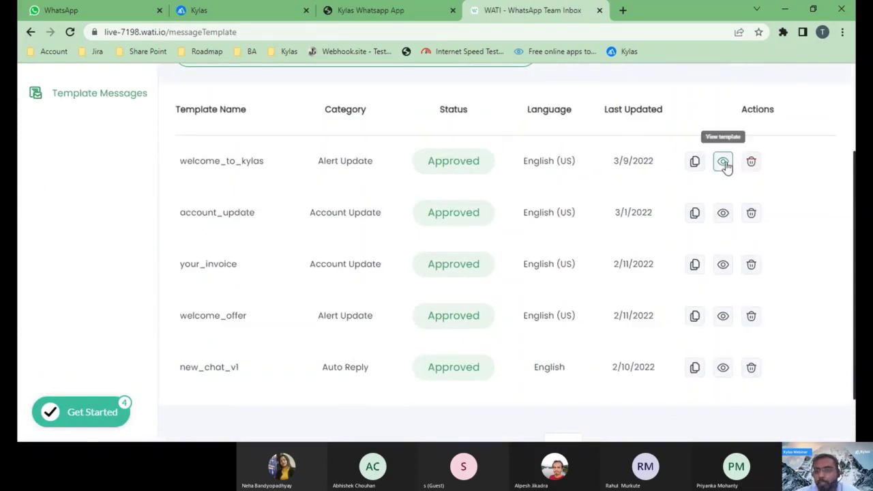
{"action": "left_click", "coordinate": [723, 161]}
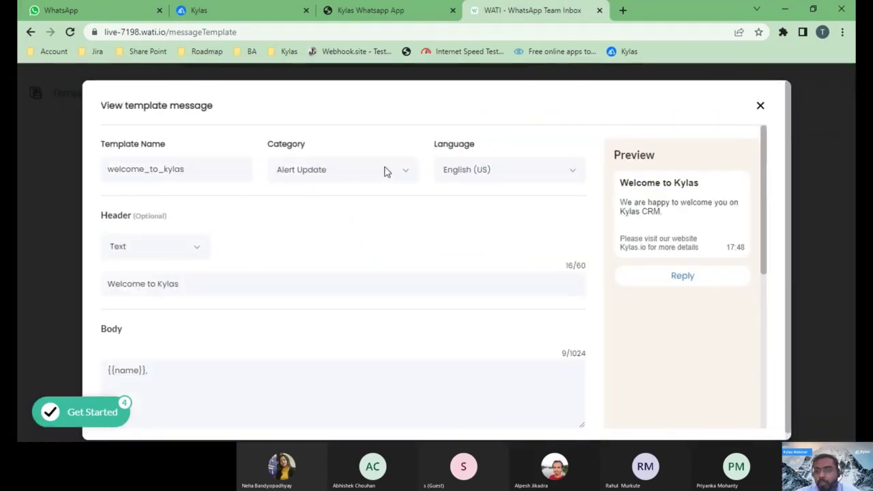
{"action": "double_click", "coordinate": [126, 172]}
{"action": "key", "text": "ctrl+c"}
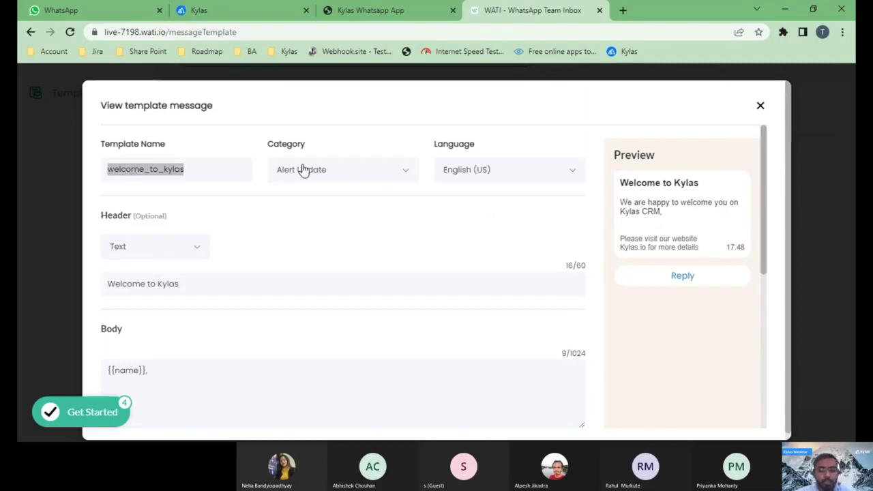
{"action": "left_click", "coordinate": [380, 16]}
{"action": "left_click", "coordinate": [117, 185]}
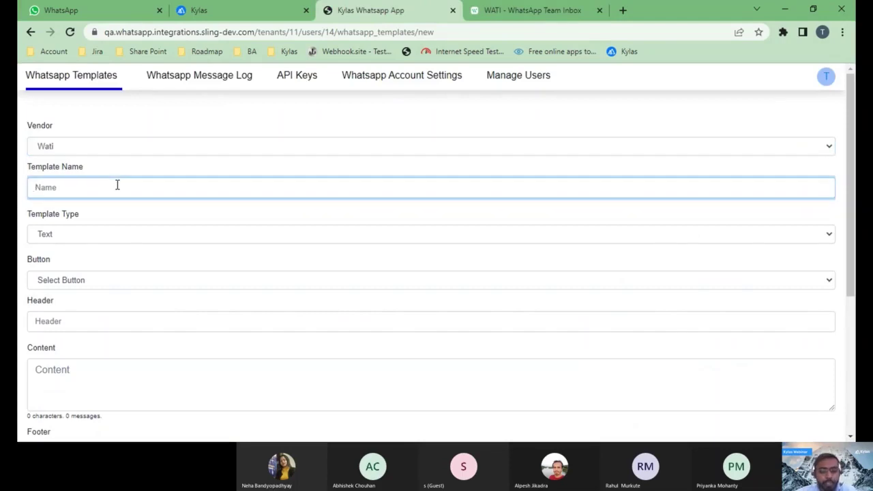
{"action": "key", "text": "ctrl+v"}
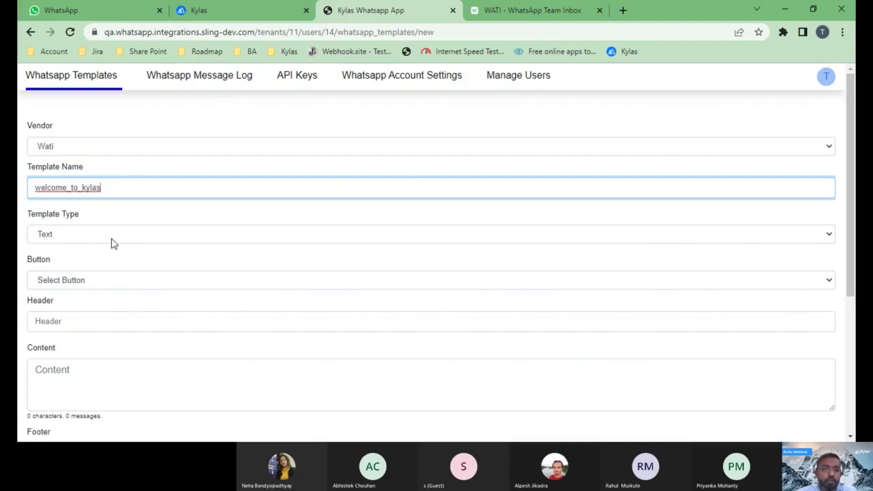
- Look up the Quick reply button type in WATI's welcome_to_kylas details for the Kylas form
{"action": "scroll", "coordinate": [113, 243], "scroll_direction": "down", "scroll_amount": 1}
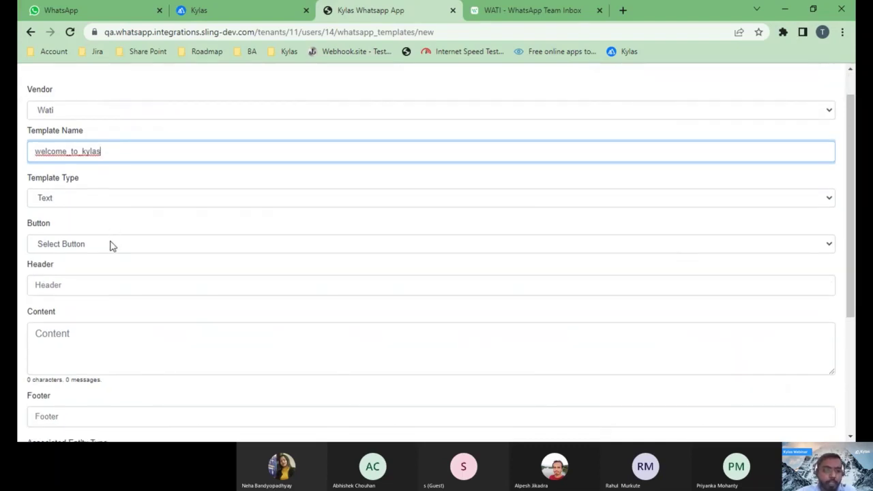
{"action": "left_click", "coordinate": [530, 10]}
{"action": "scroll", "coordinate": [373, 321], "scroll_direction": "down", "scroll_amount": 2}
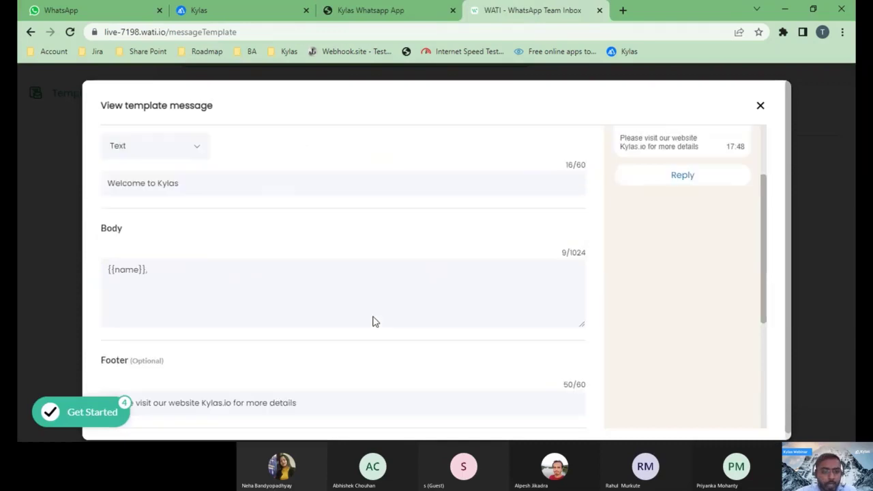
{"action": "scroll", "coordinate": [374, 321], "scroll_direction": "down", "scroll_amount": 3}
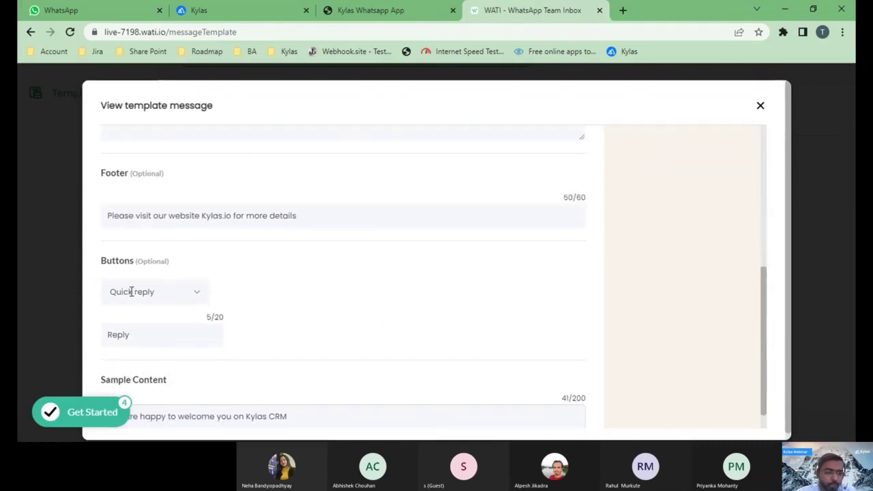
{"action": "double_click", "coordinate": [130, 292]}
{"action": "left_click", "coordinate": [141, 293]}
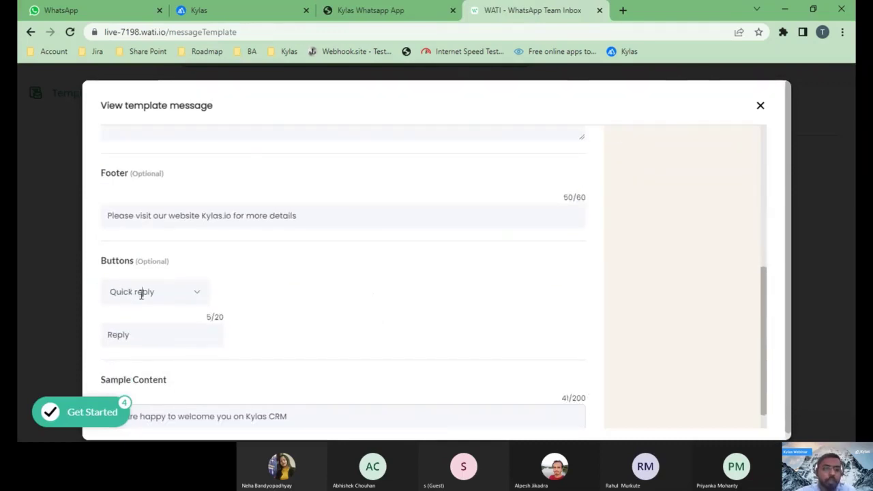
{"action": "left_click_drag", "start_coordinate": [141, 294], "coordinate": [111, 292]}
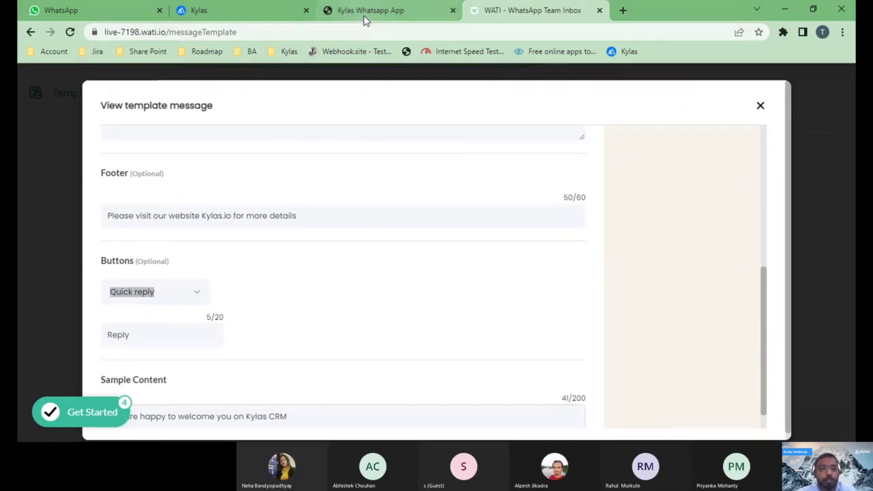
{"action": "left_click", "coordinate": [365, 20]}
{"action": "left_click", "coordinate": [87, 246]}
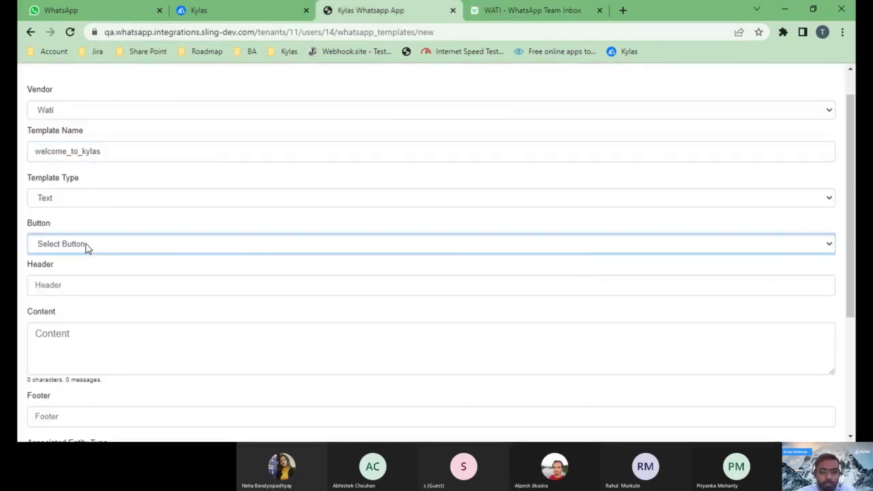
- Set the button type to Quick reply and paste the header 'Welcome to Kylas' from WATI
{"action": "left_click", "coordinate": [57, 290]}
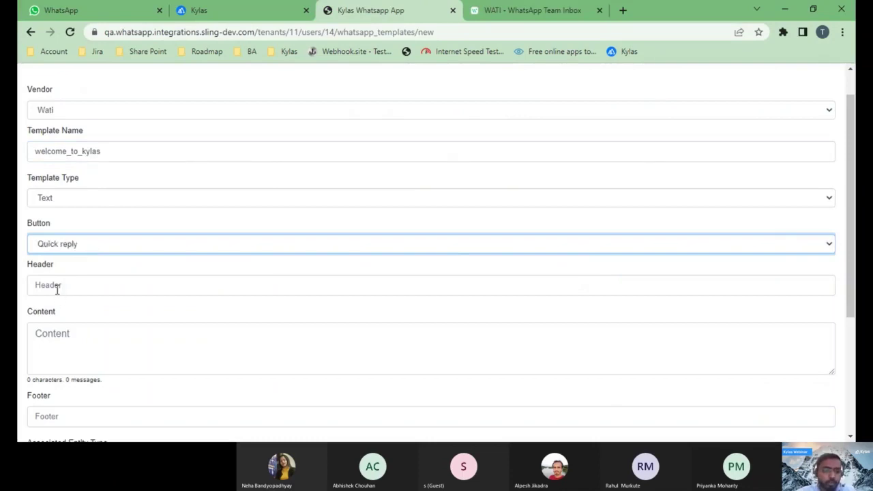
{"action": "scroll", "coordinate": [85, 283], "scroll_direction": "down", "scroll_amount": 1}
{"action": "left_click", "coordinate": [566, 10]}
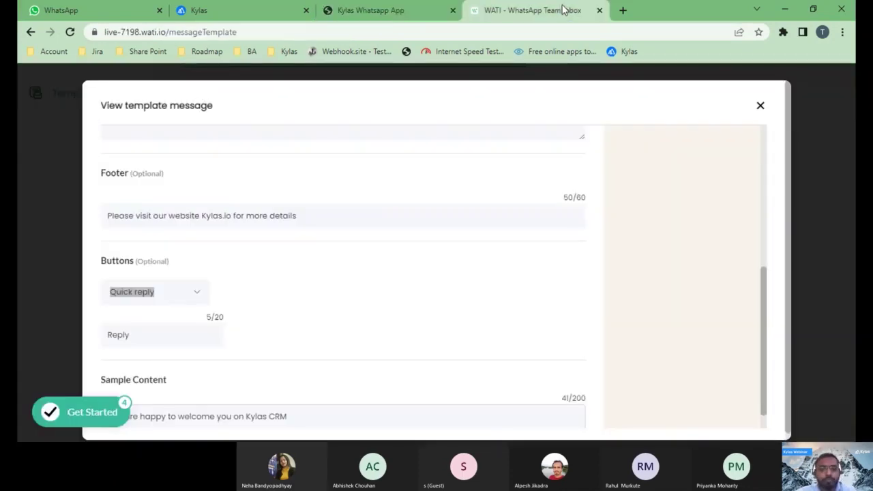
{"action": "scroll", "coordinate": [341, 205], "scroll_direction": "up", "scroll_amount": 5}
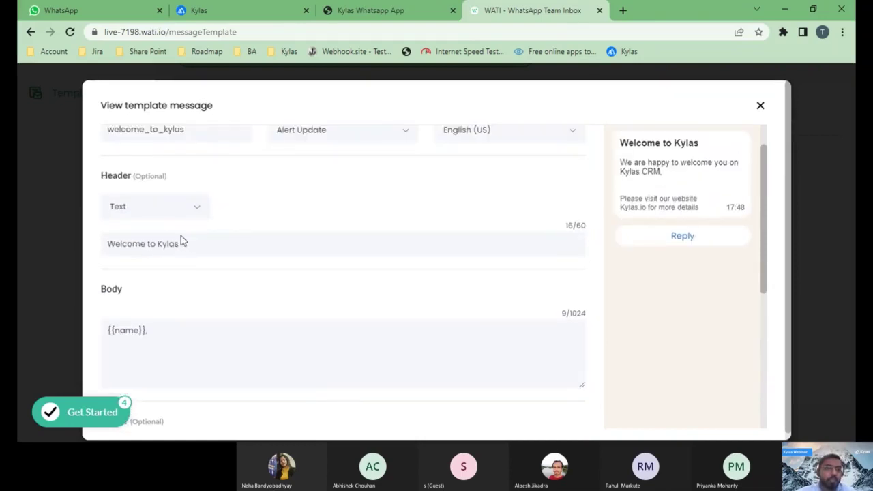
{"action": "double_click", "coordinate": [123, 247]}
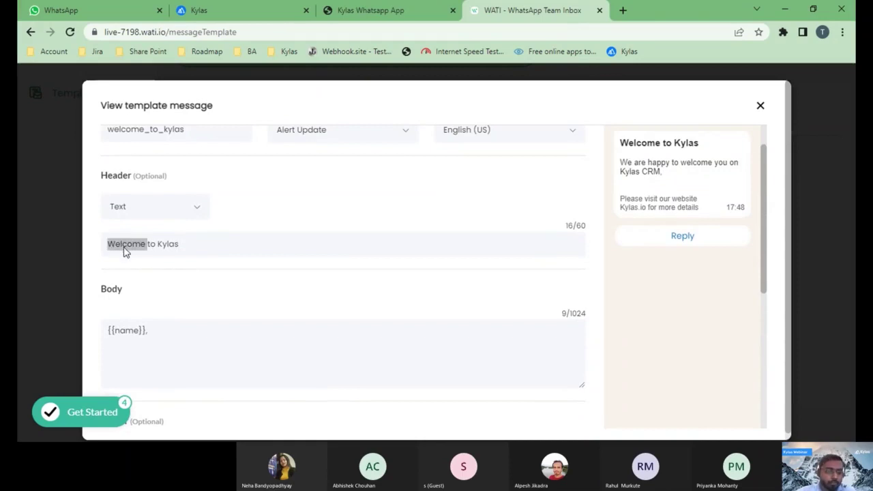
{"action": "key", "text": "shift+Right"}
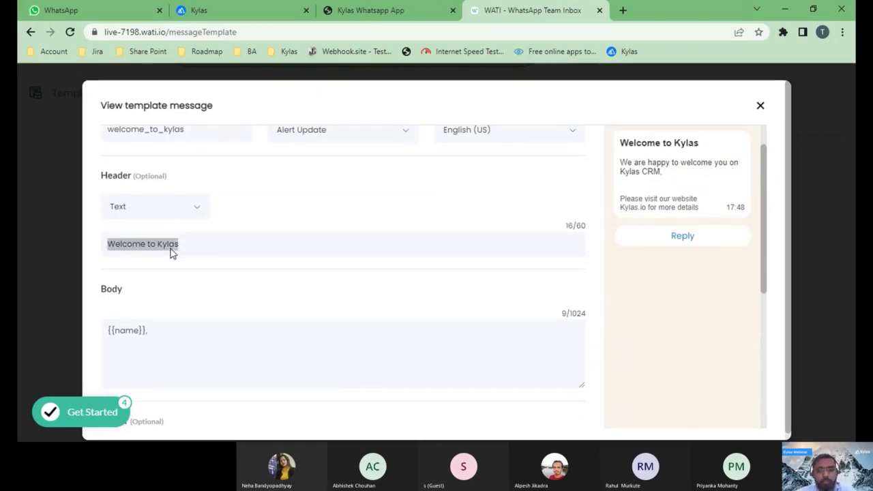
{"action": "left_click", "coordinate": [370, 10]}
{"action": "left_click", "coordinate": [71, 244]}
{"action": "type", "text": "Welcome to Kylas"}
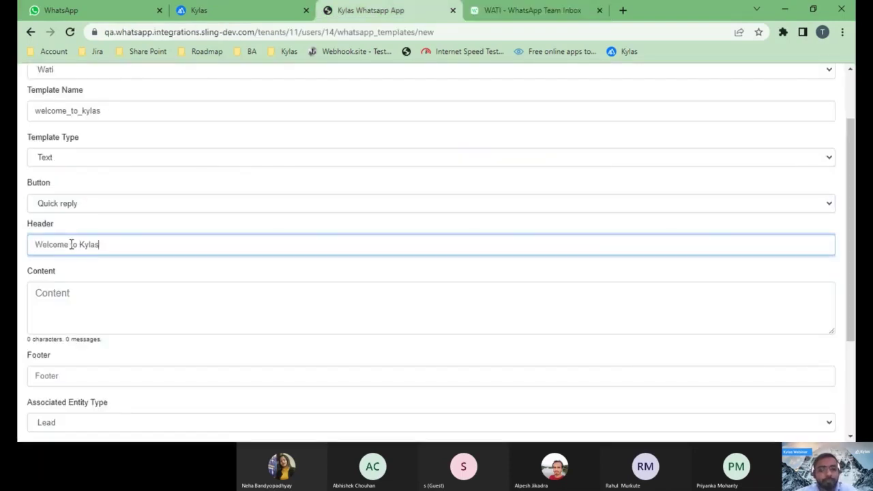
- Copy the body text {{name}}, from WATI's template details
{"action": "left_click", "coordinate": [489, 15]}
{"action": "scroll", "coordinate": [271, 321], "scroll_direction": "down", "scroll_amount": 1}
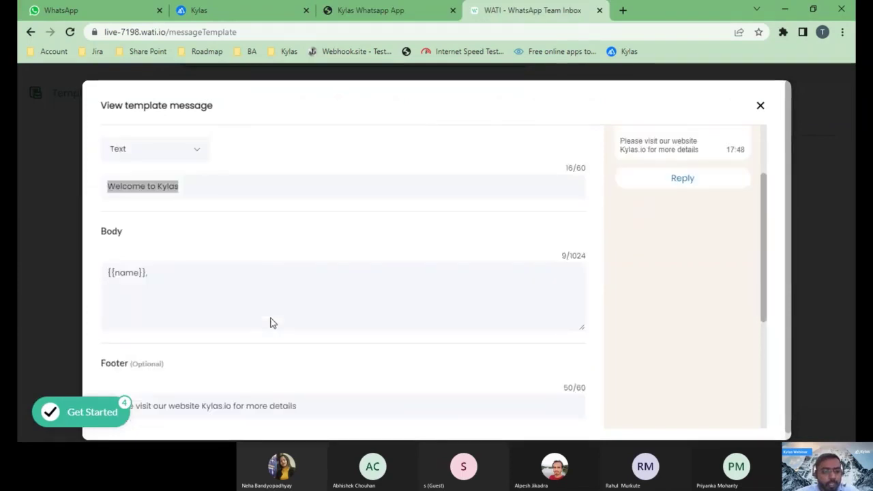
{"action": "left_click_drag", "start_coordinate": [145, 248], "coordinate": [94, 252]}
{"action": "key", "text": "ctrl+c"}
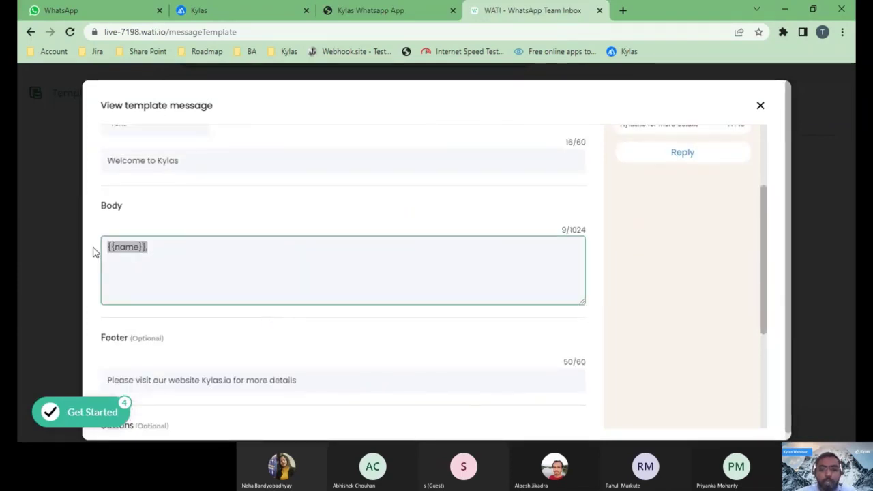
- Paste {{name}}, into the template's Content field
{"action": "left_click", "coordinate": [354, 15]}
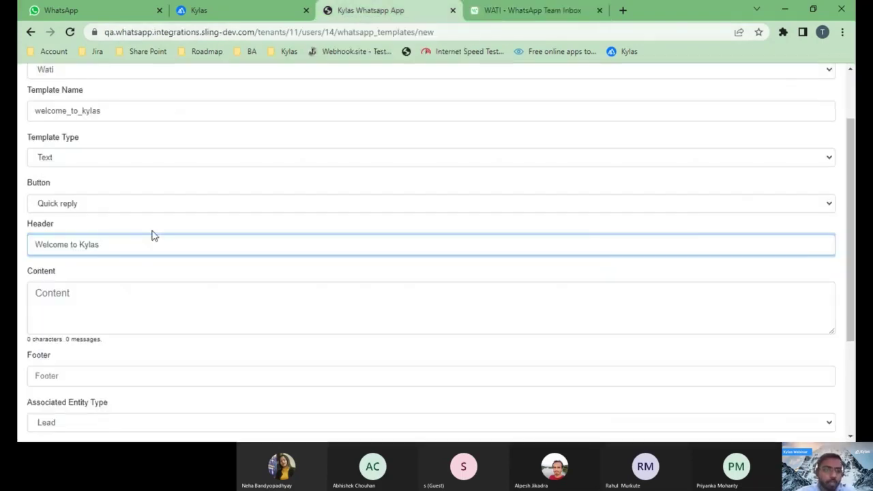
{"action": "left_click", "coordinate": [72, 304]}
{"action": "key", "text": "ctrl+v"}
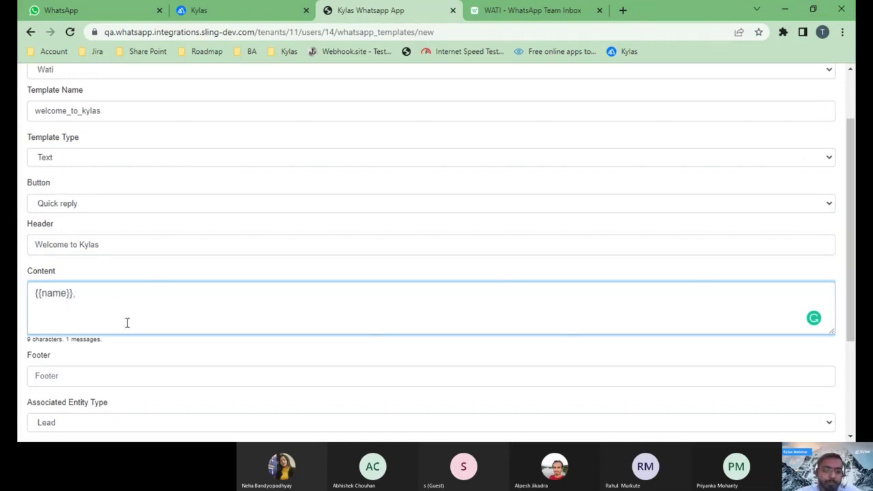
{"action": "scroll", "coordinate": [127, 322], "scroll_direction": "down", "scroll_amount": 2}
- Copy WATI's footer and paste 'Please visit our website Kylas.io for more details' as the footer
{"action": "left_click", "coordinate": [508, 12]}
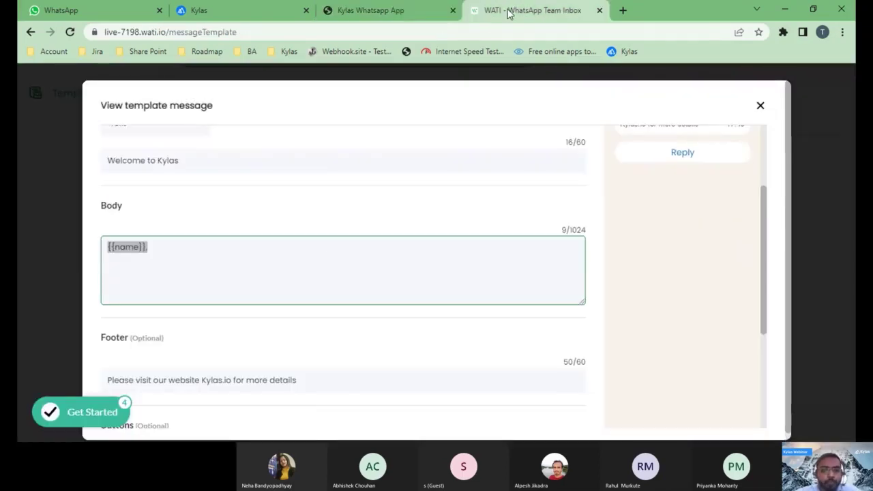
{"action": "scroll", "coordinate": [274, 267], "scroll_direction": "down", "scroll_amount": 3}
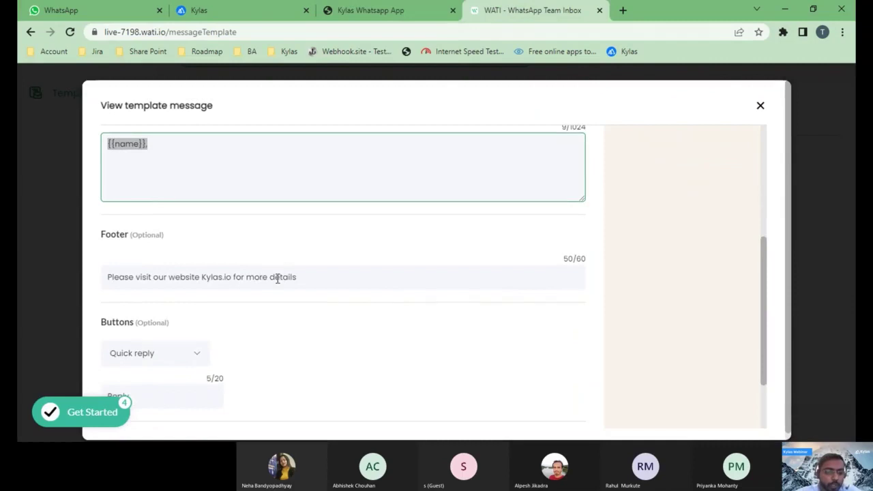
{"action": "left_click", "coordinate": [294, 279]}
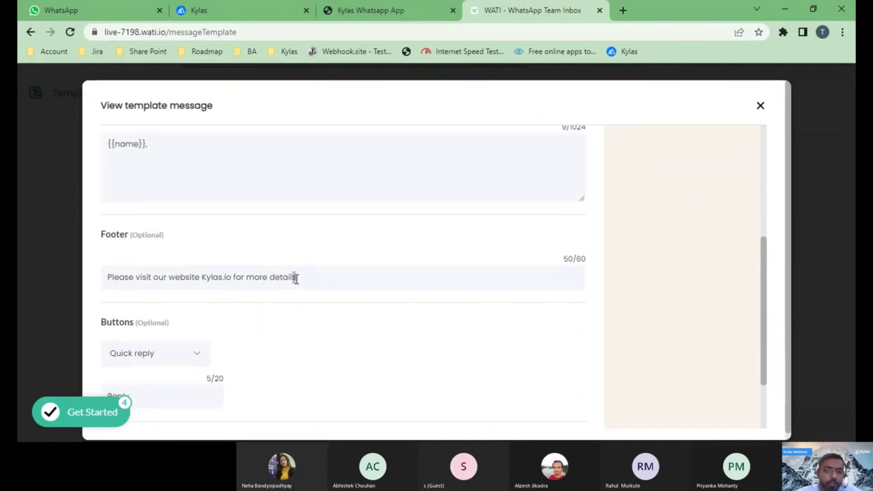
{"action": "double_click", "coordinate": [296, 279]}
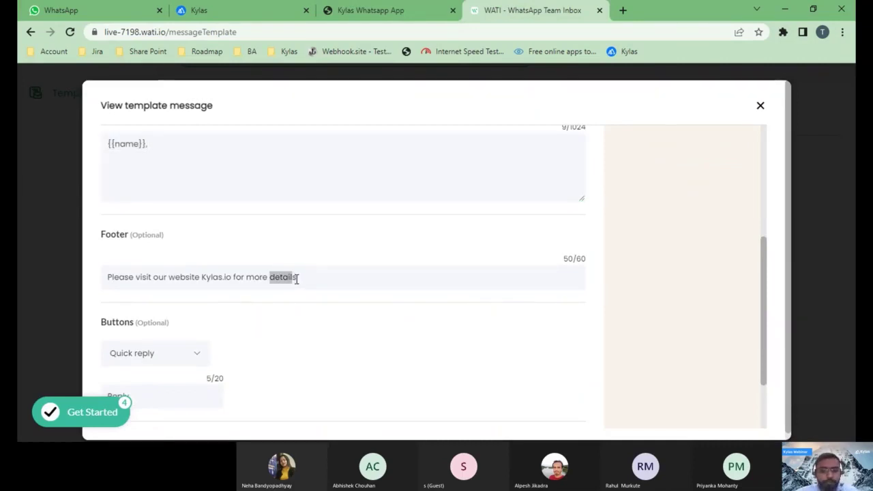
{"action": "left_click", "coordinate": [296, 279]}
{"action": "left_click_drag", "start_coordinate": [296, 278], "coordinate": [109, 277]}
{"action": "key", "text": "ctrl+c"}
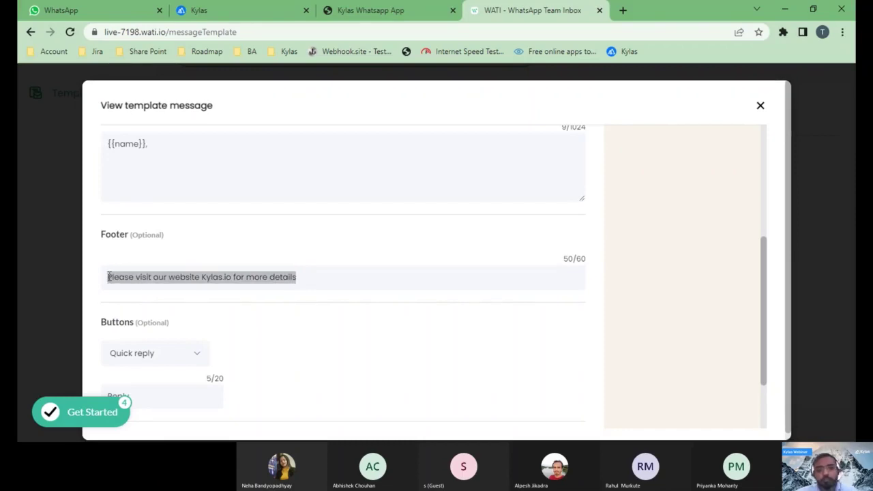
{"action": "left_click", "coordinate": [368, 10]}
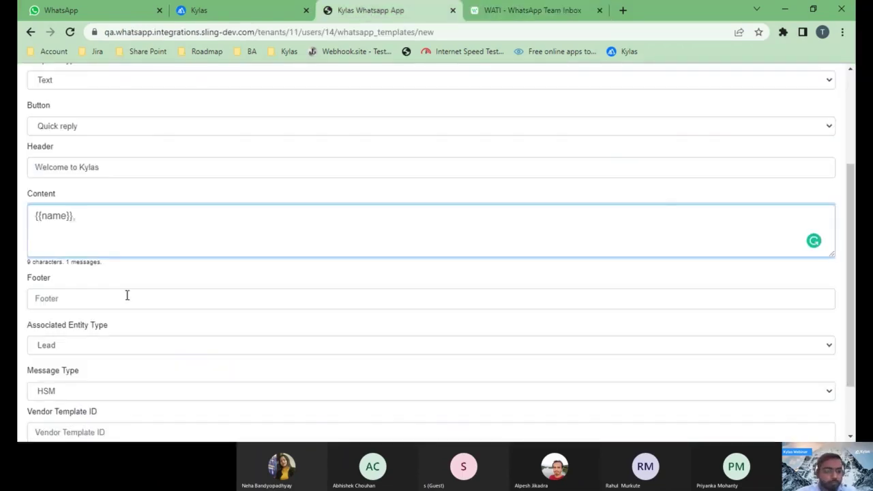
{"action": "left_click", "coordinate": [126, 298]}
{"action": "key", "text": "ctrl+v"}
{"action": "scroll", "coordinate": [127, 298], "scroll_direction": "down", "scroll_amount": 1}
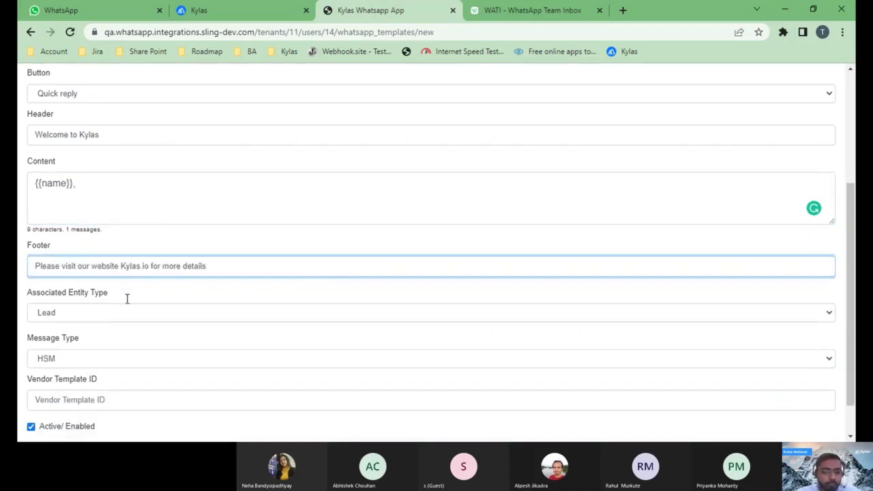
{"action": "scroll", "coordinate": [126, 298], "scroll_direction": "down", "scroll_amount": 1}
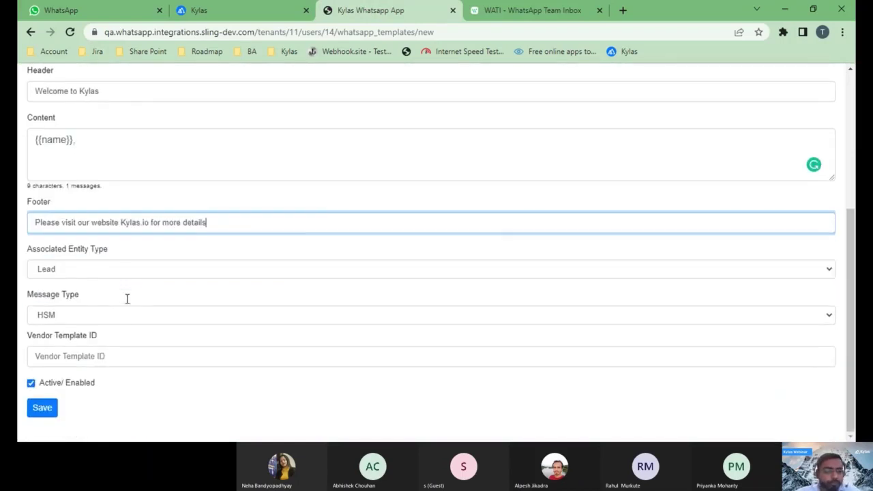
- Confirm Lead as the associated entity and save the welcome_to_kylas template
{"action": "left_click", "coordinate": [85, 273]}
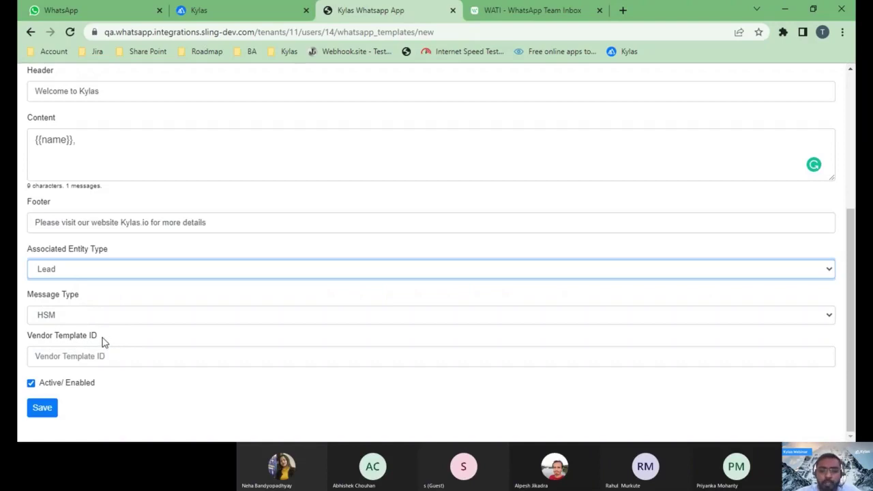
{"action": "left_click", "coordinate": [41, 409]}
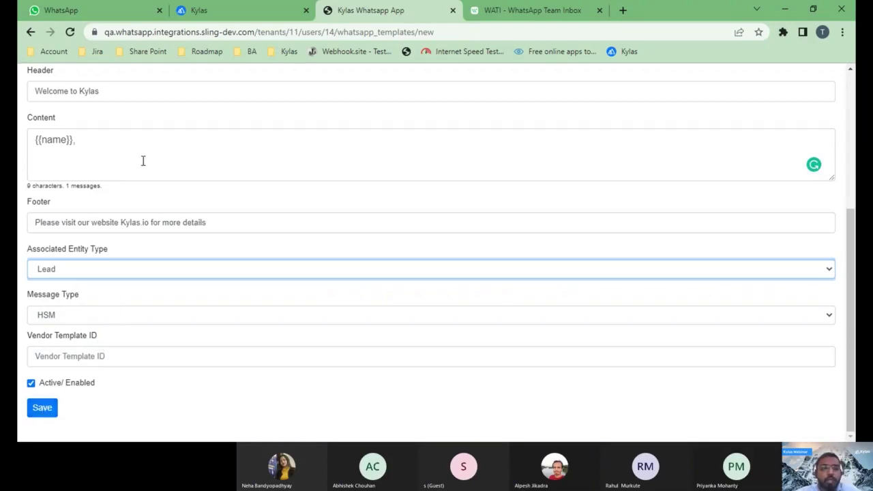
{"action": "scroll", "coordinate": [142, 181], "scroll_direction": "up", "scroll_amount": 3}
{"action": "scroll", "coordinate": [143, 185], "scroll_direction": "up", "scroll_amount": 2}
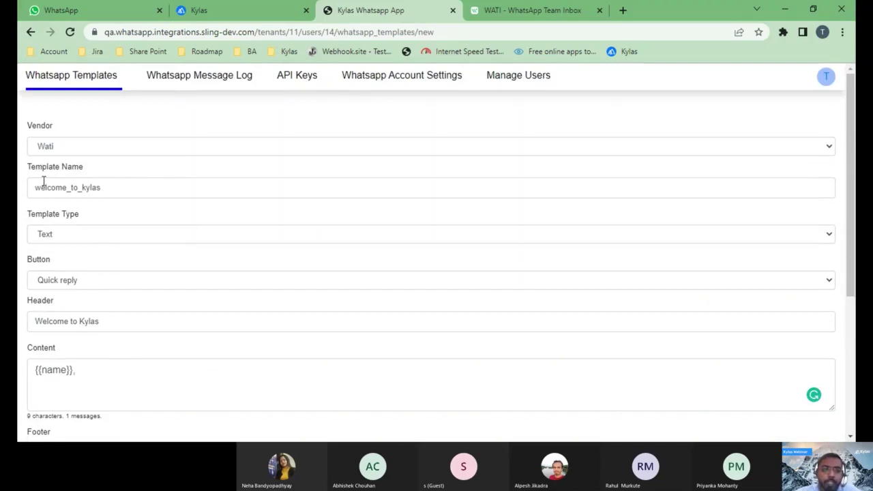
{"action": "scroll", "coordinate": [50, 243], "scroll_direction": "down", "scroll_amount": 1}
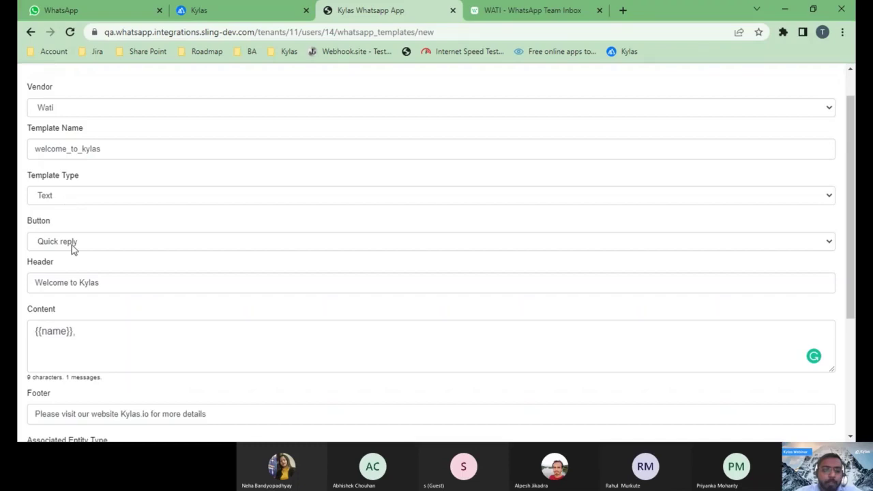
{"action": "scroll", "coordinate": [67, 262], "scroll_direction": "down", "scroll_amount": 3}
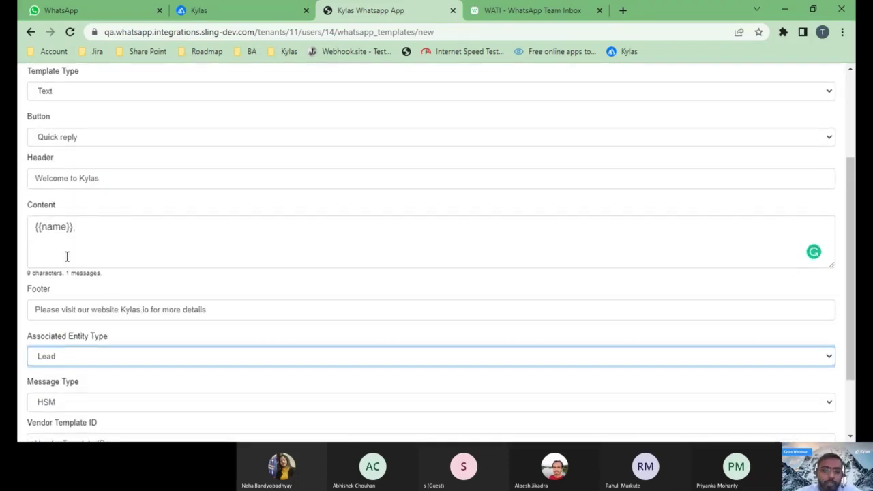
{"action": "scroll", "coordinate": [67, 255], "scroll_direction": "down", "scroll_amount": 2}
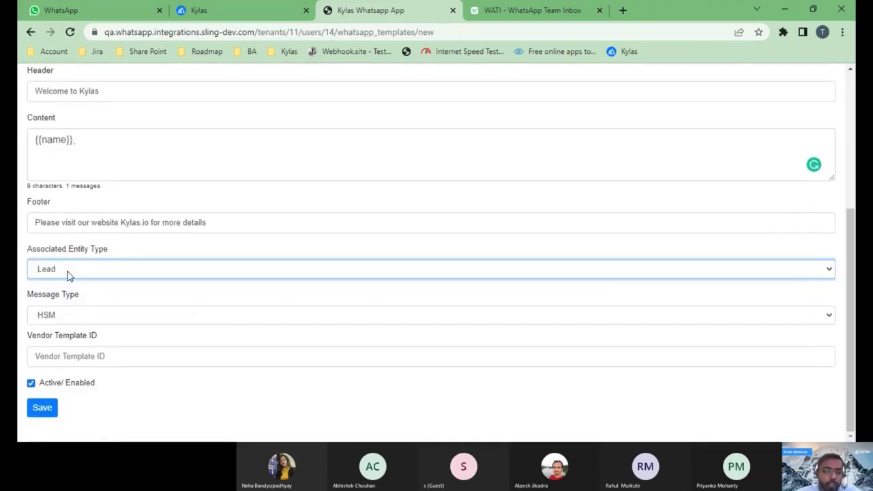
{"action": "left_click", "coordinate": [51, 411]}
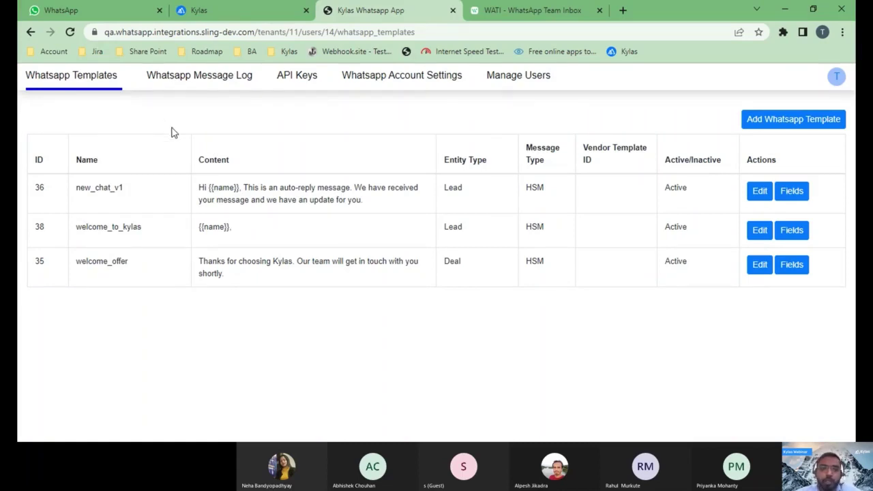
- Switch to the Kylas CRM tab after confirming welcome_to_kylas is listed
{"action": "left_click", "coordinate": [230, 15]}
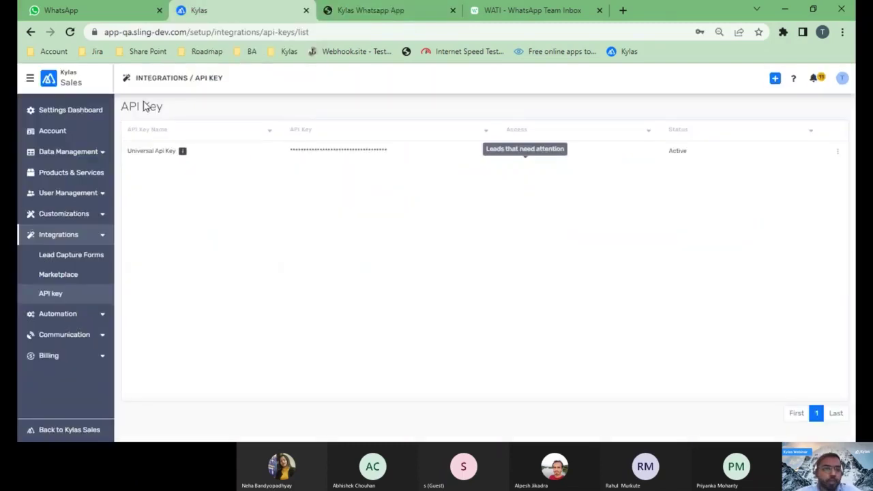
- Go to the Kylas Sales home, start a new lead, then reload the page
{"action": "left_click", "coordinate": [30, 81]}
{"action": "left_click", "coordinate": [60, 105]}
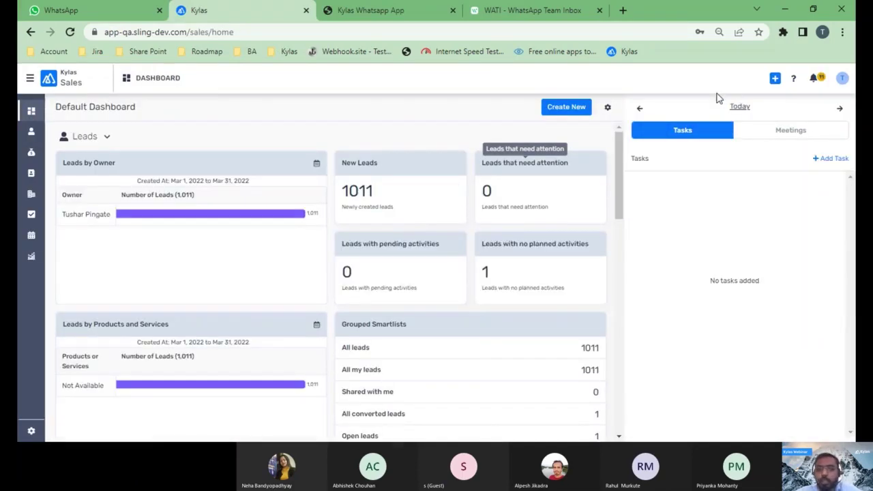
{"action": "left_click", "coordinate": [775, 79]}
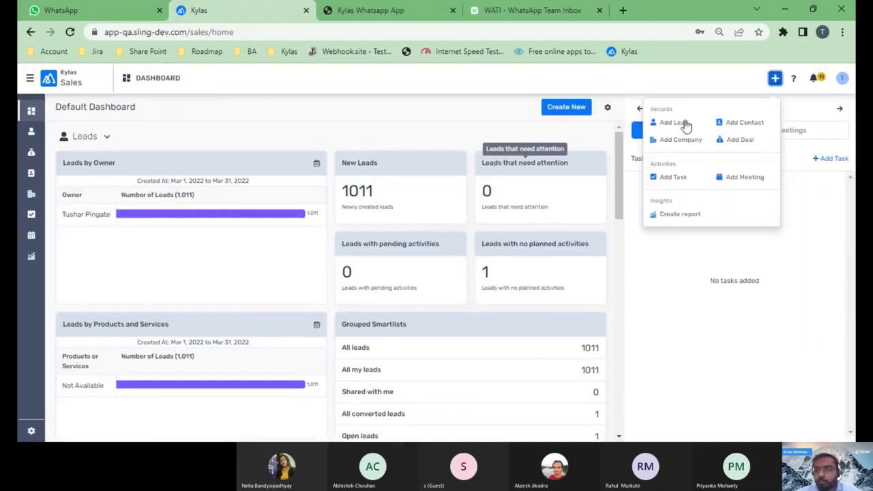
{"action": "left_click", "coordinate": [674, 124]}
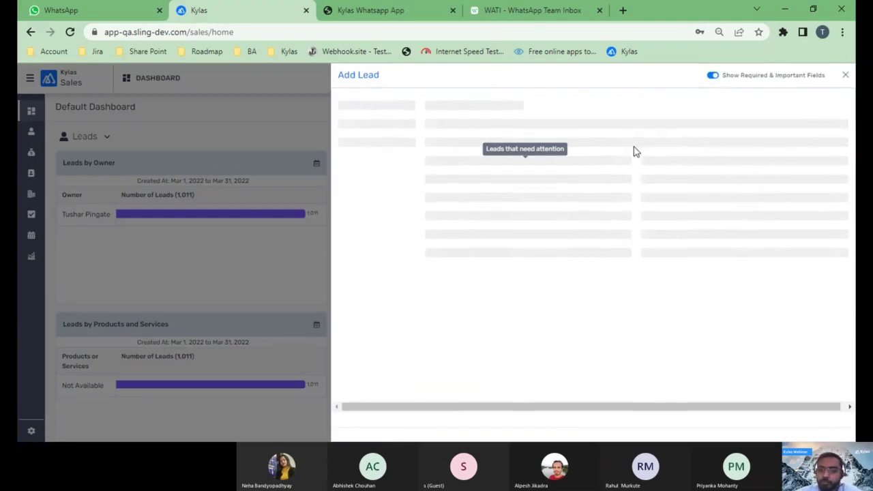
{"action": "left_click", "coordinate": [551, 129]}
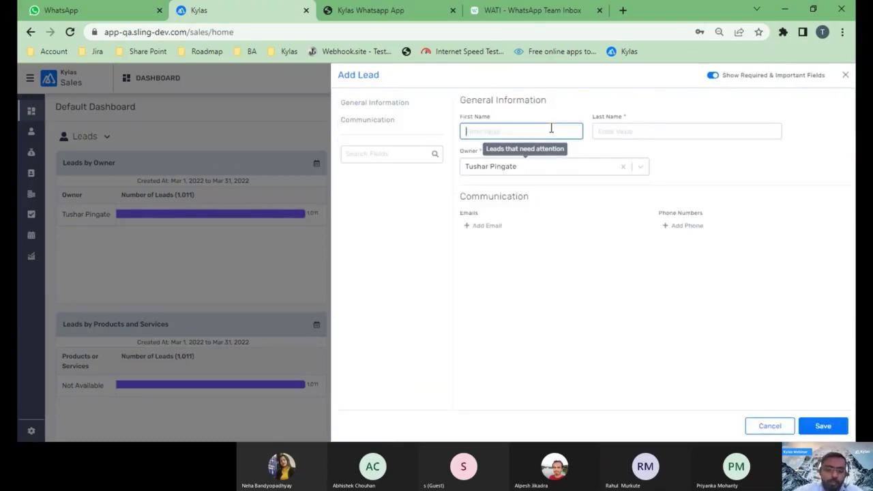
{"action": "type", "text": "test"}
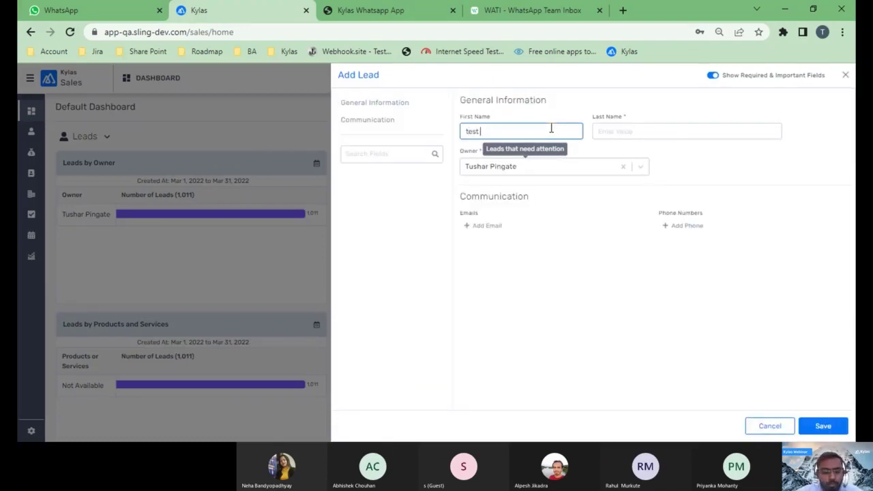
{"action": "key", "text": "F5"}
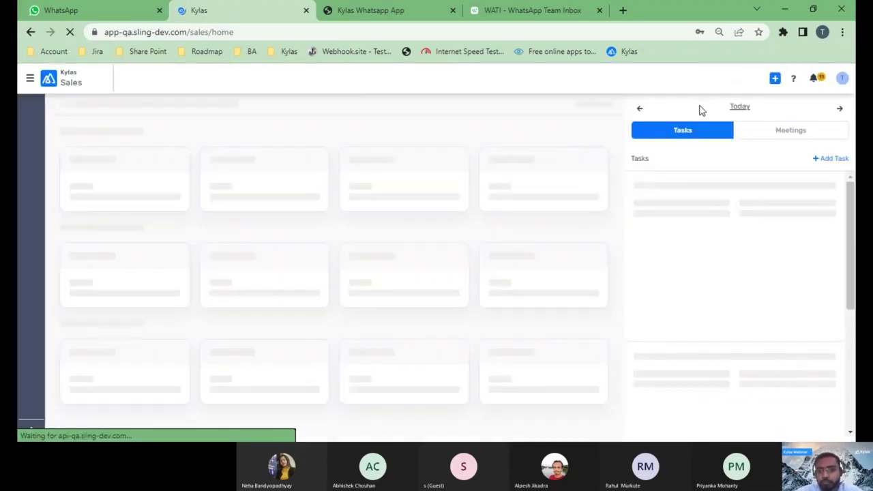
- Create the lead Test whtasapp with a +91 mobile number and open the Leads list
{"action": "left_click", "coordinate": [775, 81]}
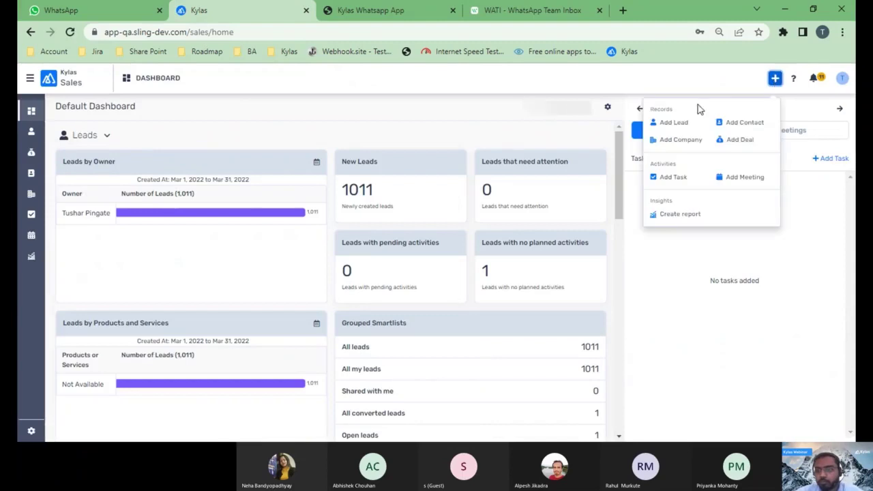
{"action": "left_click", "coordinate": [673, 121]}
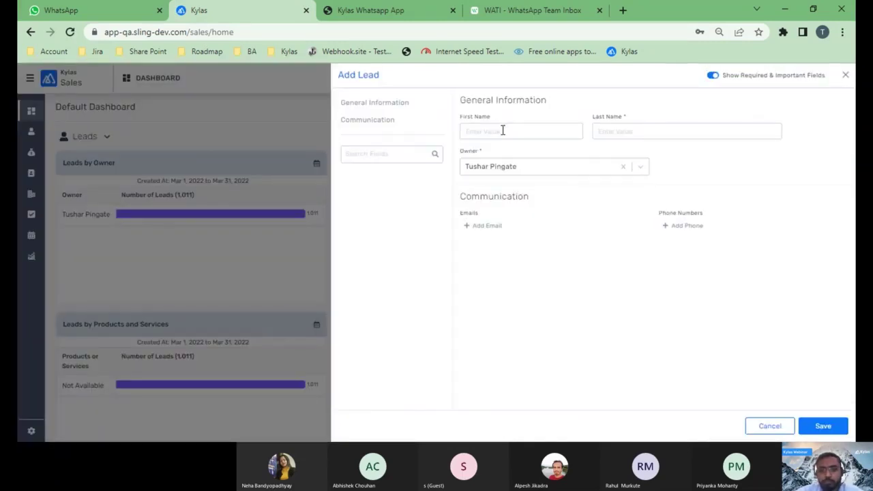
{"action": "left_click", "coordinate": [503, 131]}
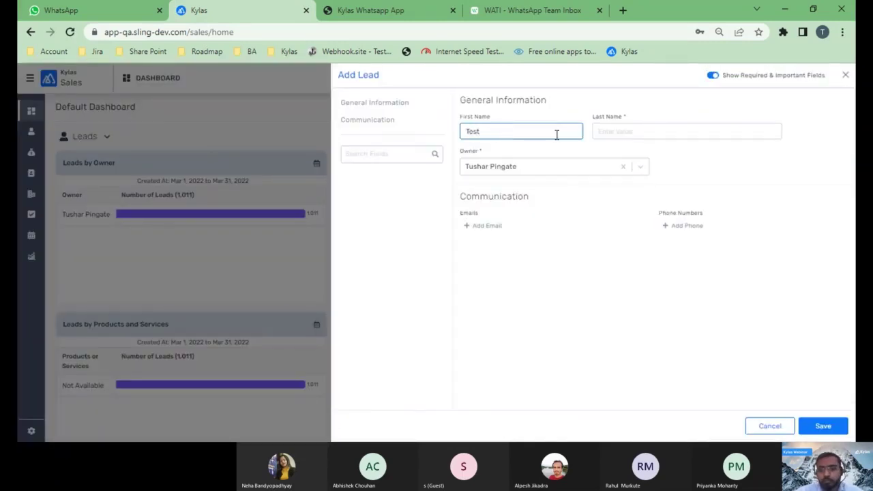
{"action": "left_click", "coordinate": [620, 138]}
{"action": "type", "text": "whtasapp"}
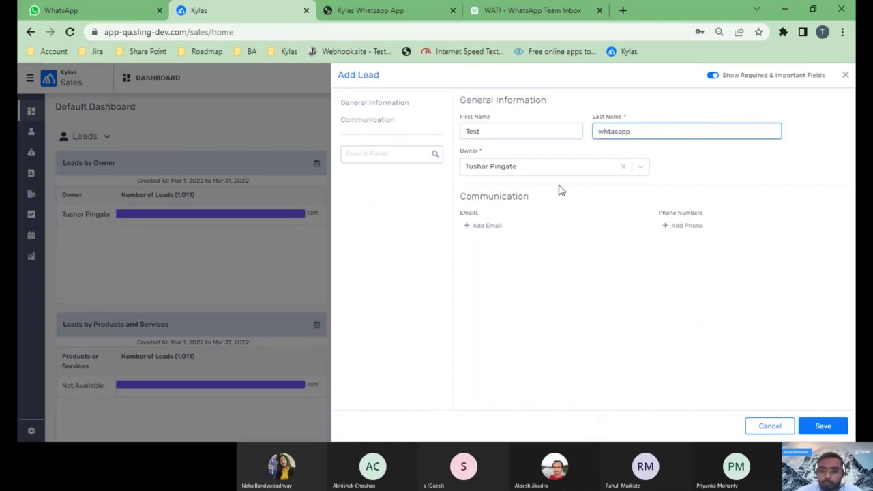
{"action": "left_click", "coordinate": [689, 227]}
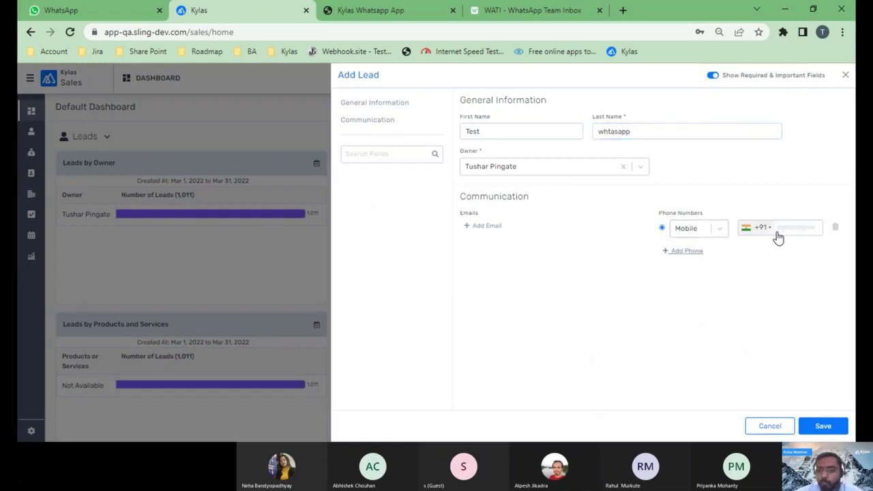
{"action": "left_click", "coordinate": [790, 234]}
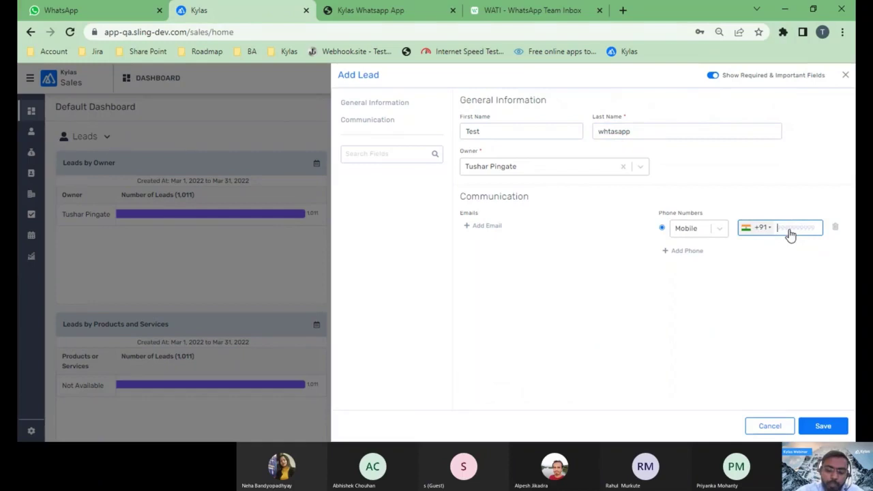
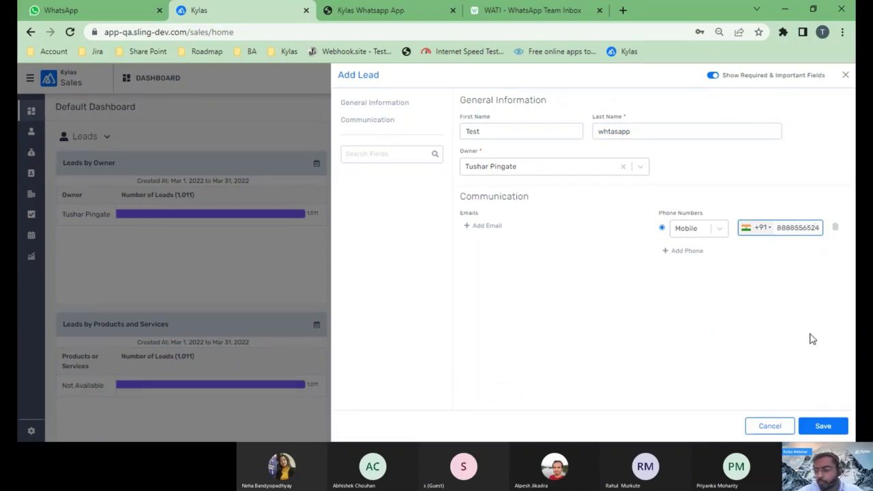
{"action": "left_click", "coordinate": [822, 426]}
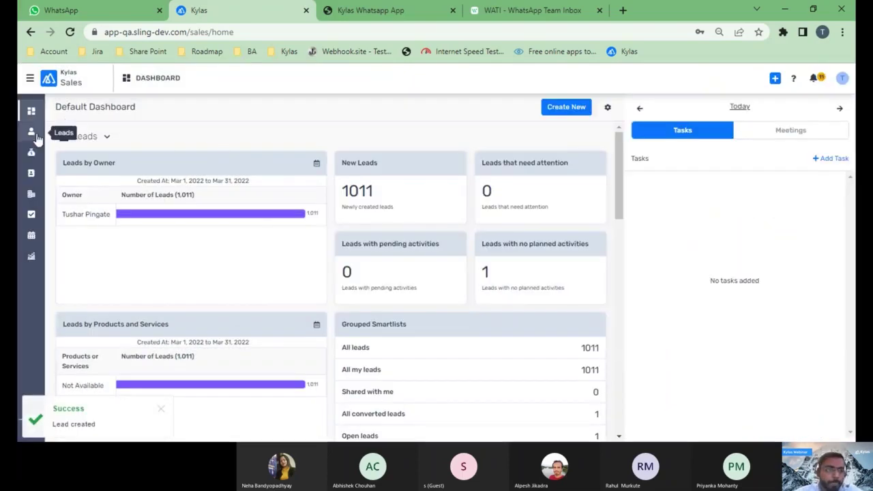
{"action": "left_click", "coordinate": [37, 137]}
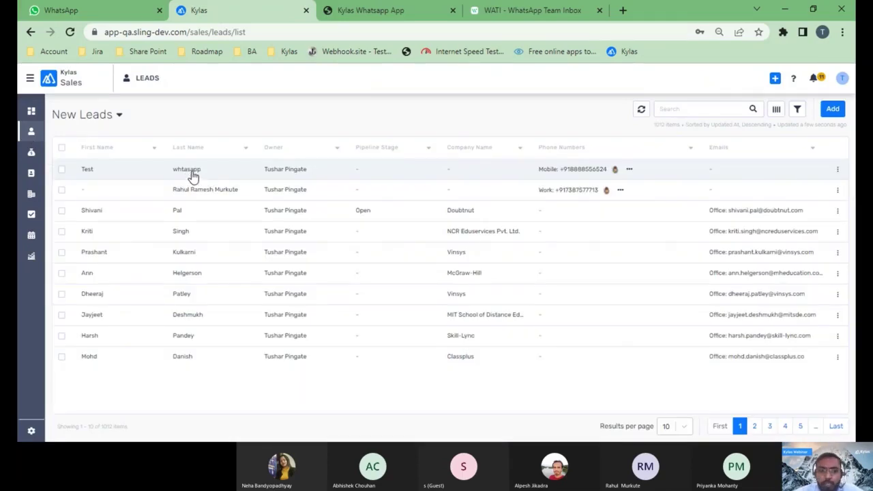
- Open the Test whtasapp lead's Messages panel and start a new WhatsApp message
{"action": "left_click", "coordinate": [194, 176]}
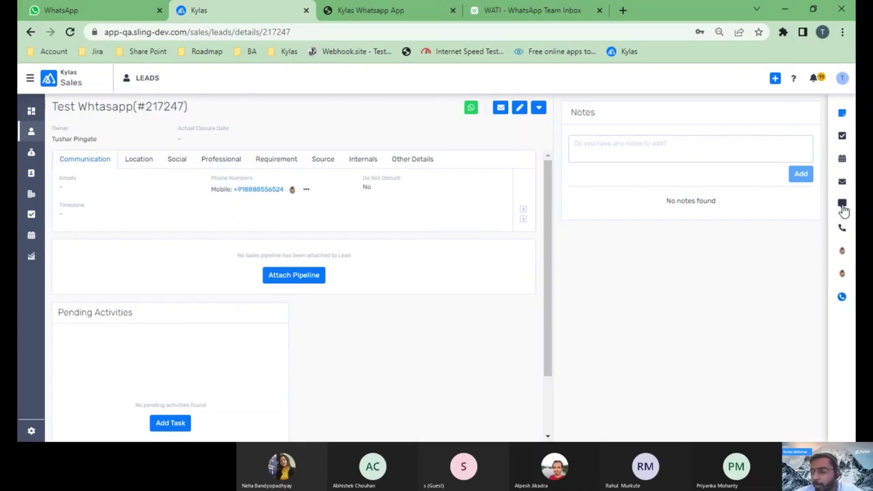
{"action": "left_click", "coordinate": [843, 206]}
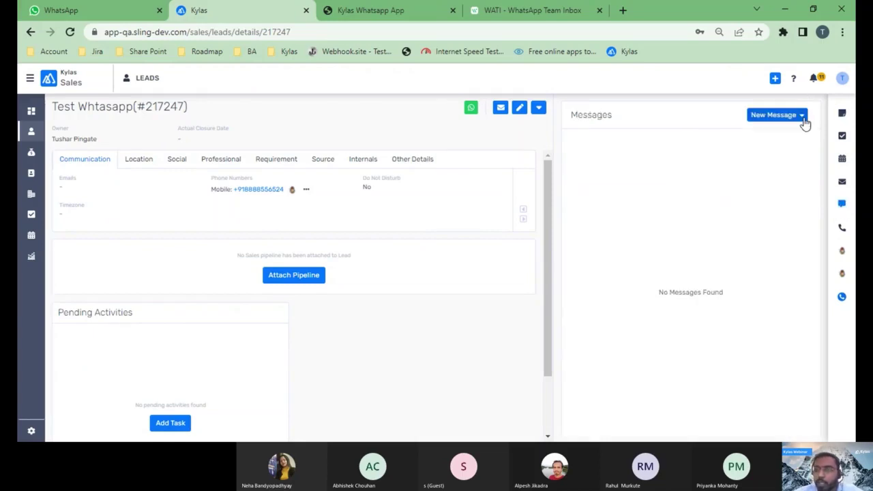
{"action": "left_click", "coordinate": [803, 122]}
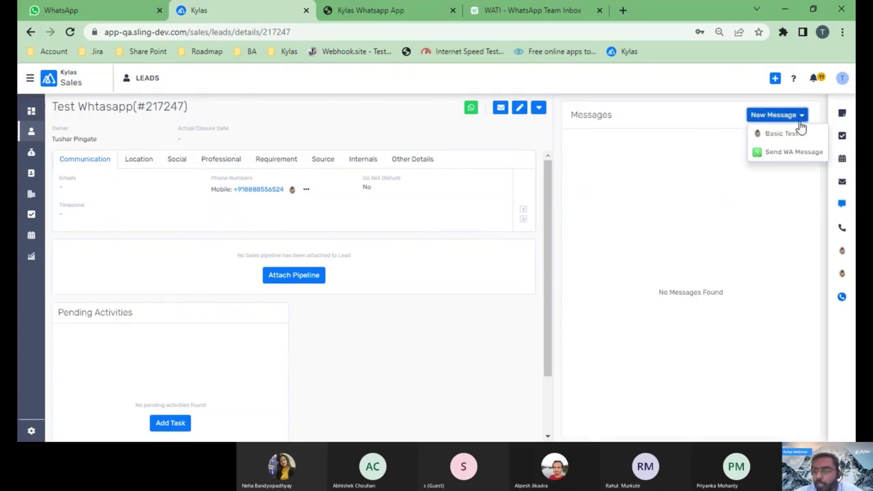
{"action": "left_click", "coordinate": [768, 158]}
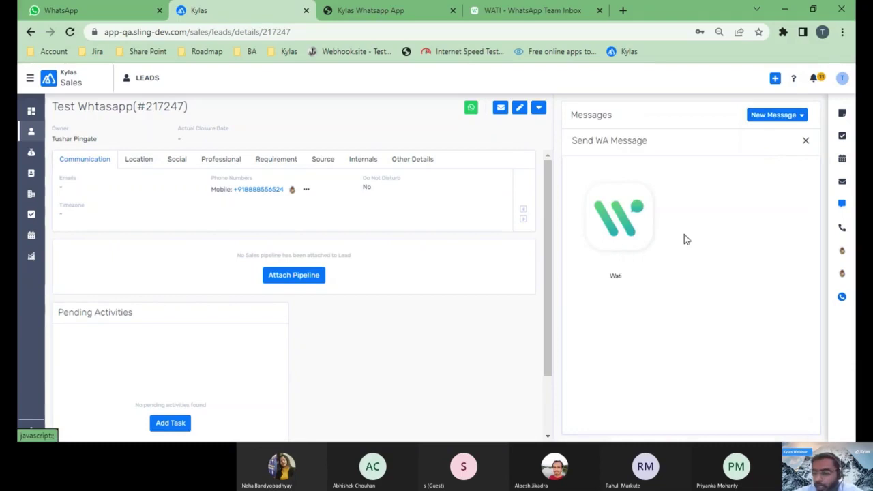
- Send the welcome_to_kylas template via Wati to the lead's mobile number and close the panel
{"action": "left_click", "coordinate": [615, 219]}
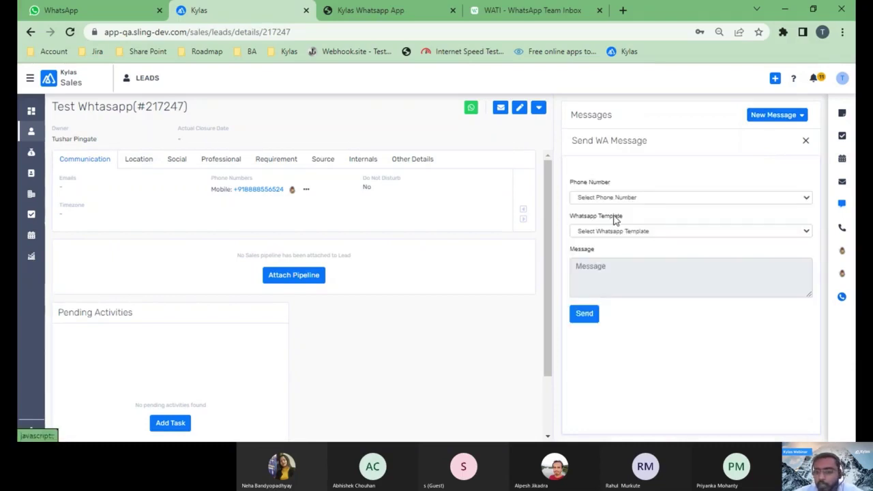
{"action": "left_click", "coordinate": [654, 198]}
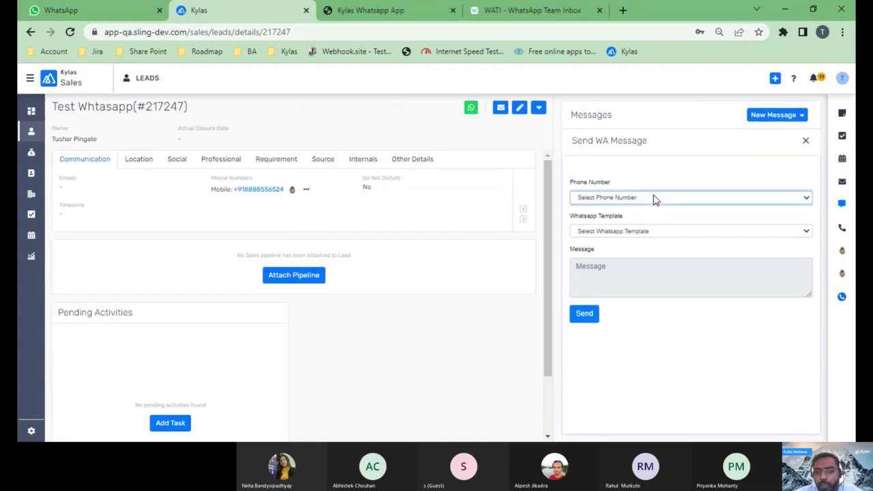
{"action": "left_click", "coordinate": [585, 224]}
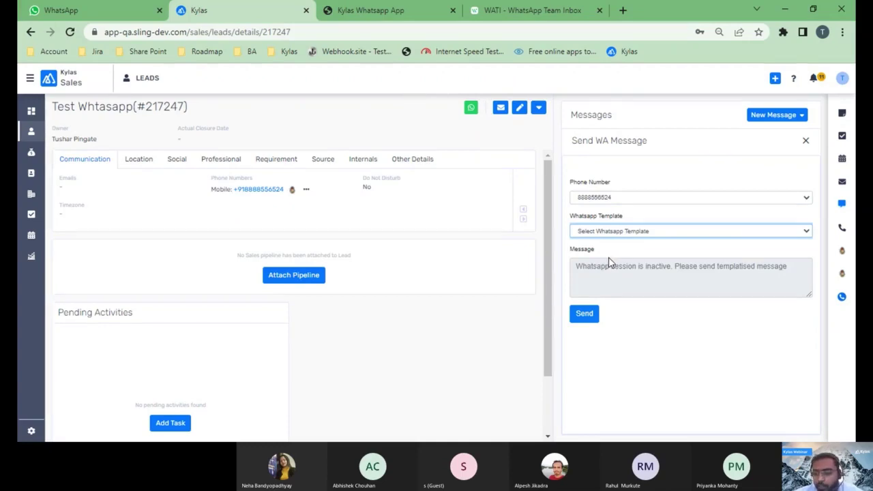
{"action": "key", "text": "Down"}
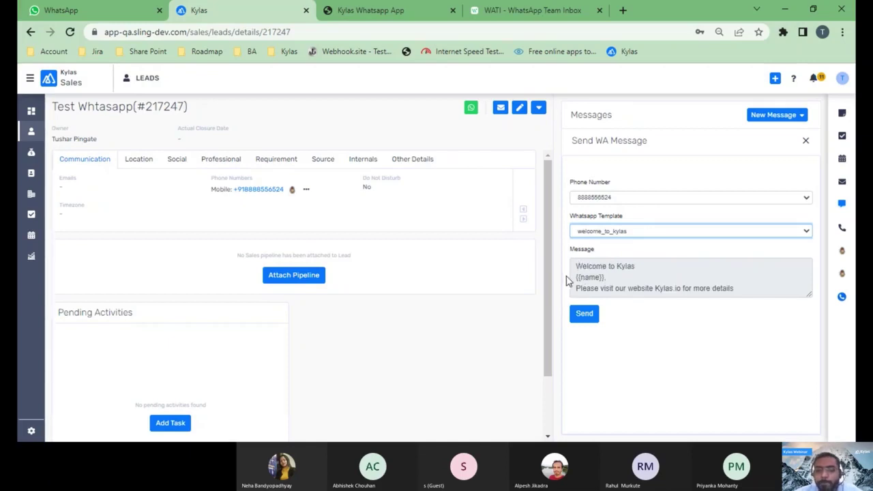
{"action": "left_click", "coordinate": [587, 318]}
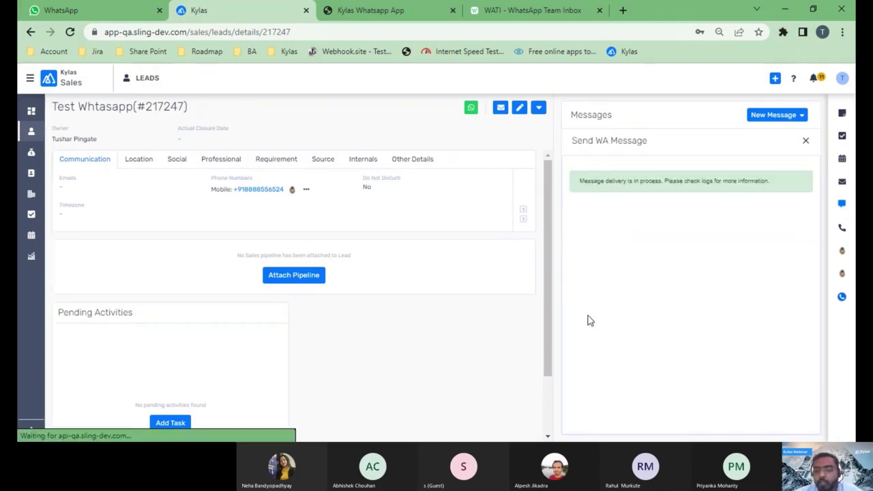
{"action": "left_click", "coordinate": [806, 144]}
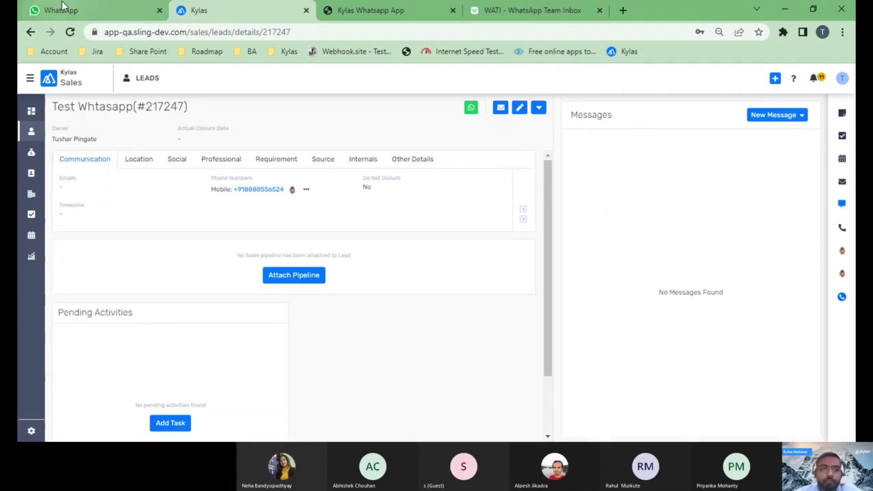
{"action": "left_click", "coordinate": [72, 32]}
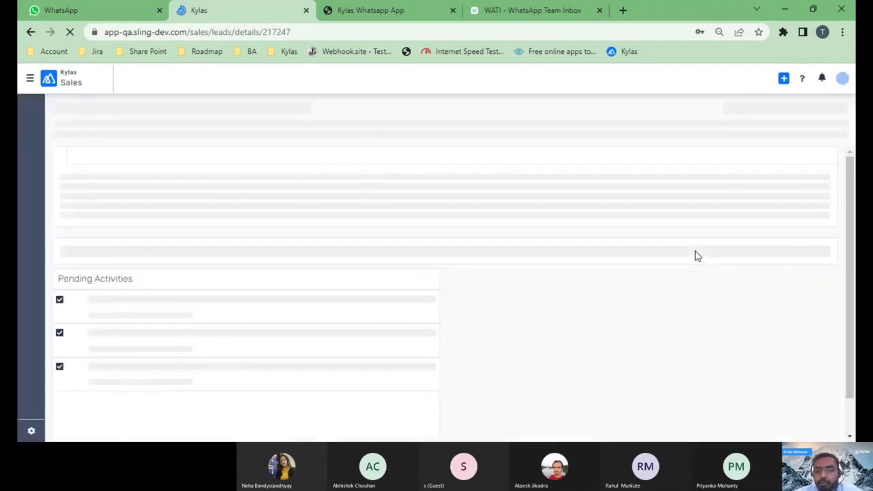
{"action": "left_click", "coordinate": [846, 202]}
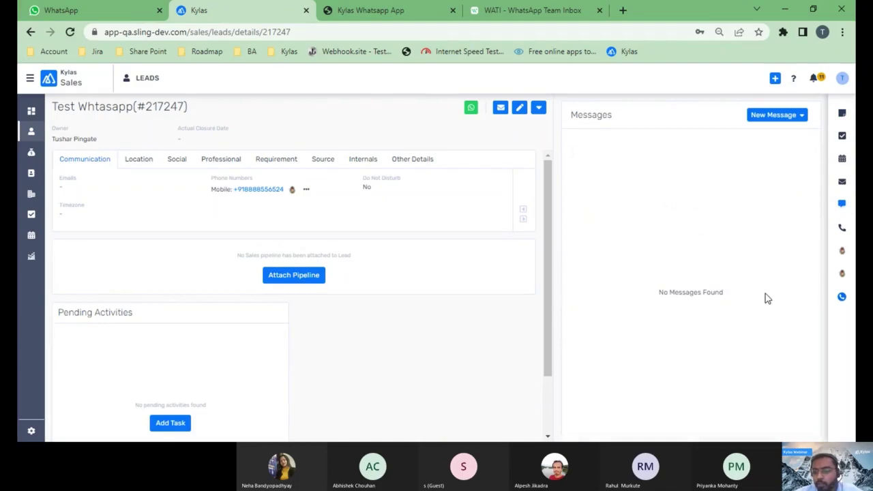
{"action": "left_click", "coordinate": [843, 206]}
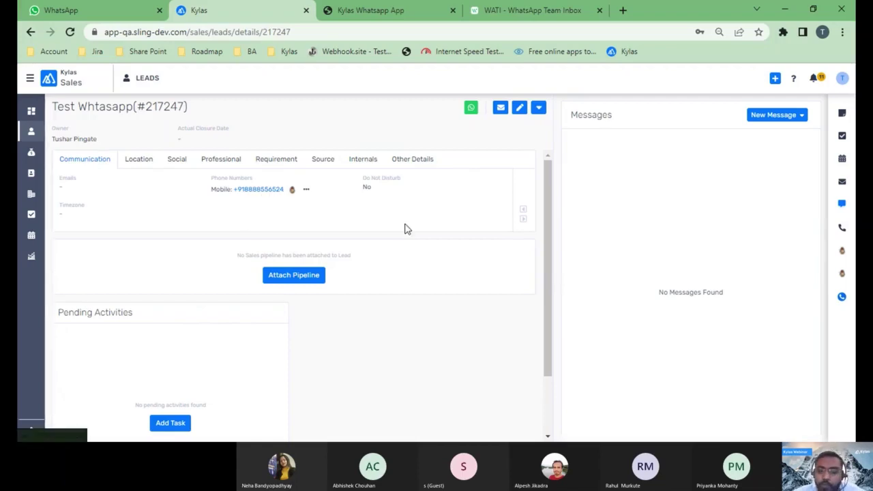
{"action": "left_click", "coordinate": [843, 203]}
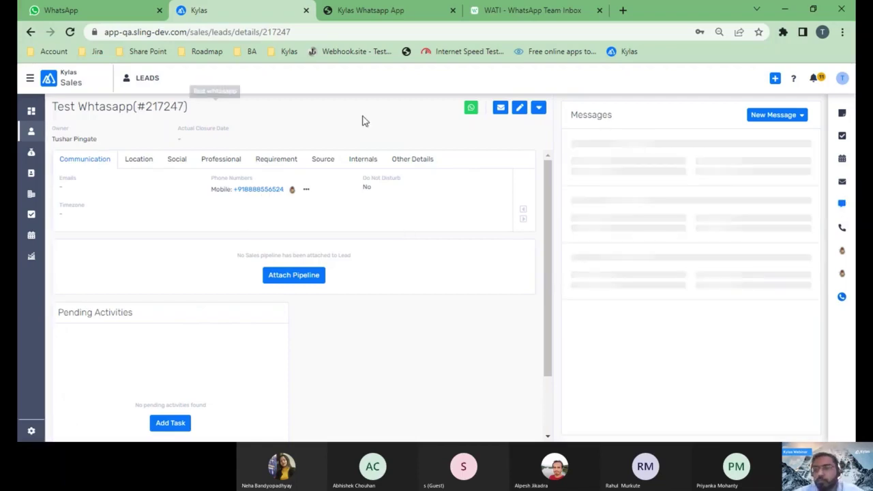
{"action": "left_click", "coordinate": [71, 32]}
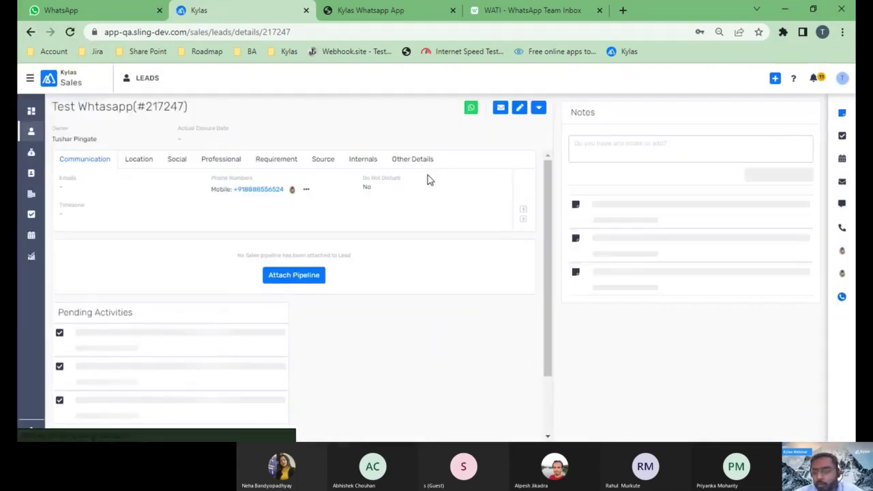
{"action": "left_click", "coordinate": [844, 204]}
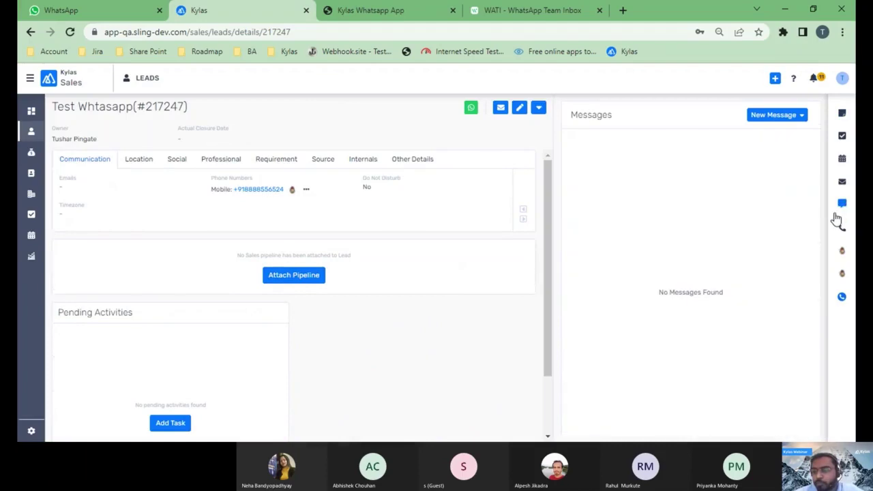
{"action": "left_click", "coordinate": [375, 24]}
{"action": "left_click", "coordinate": [205, 88]}
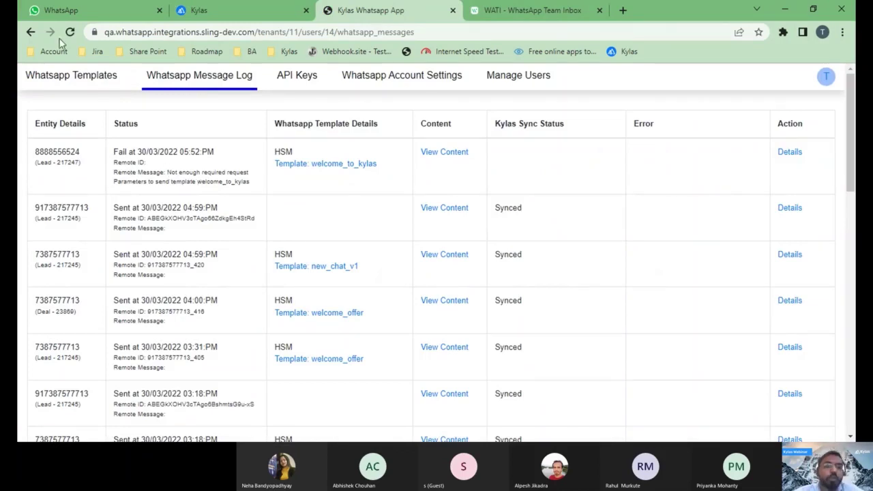
{"action": "left_click", "coordinate": [60, 11]}
{"action": "left_click", "coordinate": [266, 12]}
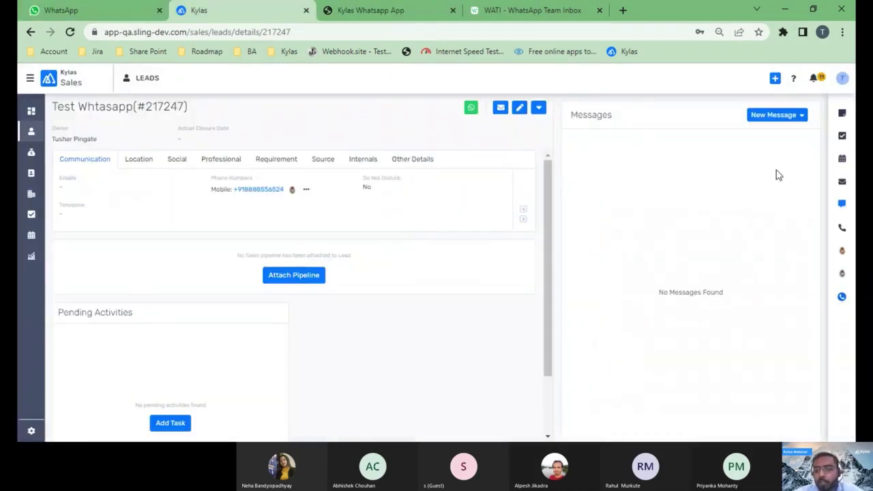
- Send the new_chat_v1 WhatsApp template via Wati to the lead's mobile number
{"action": "left_click", "coordinate": [801, 116]}
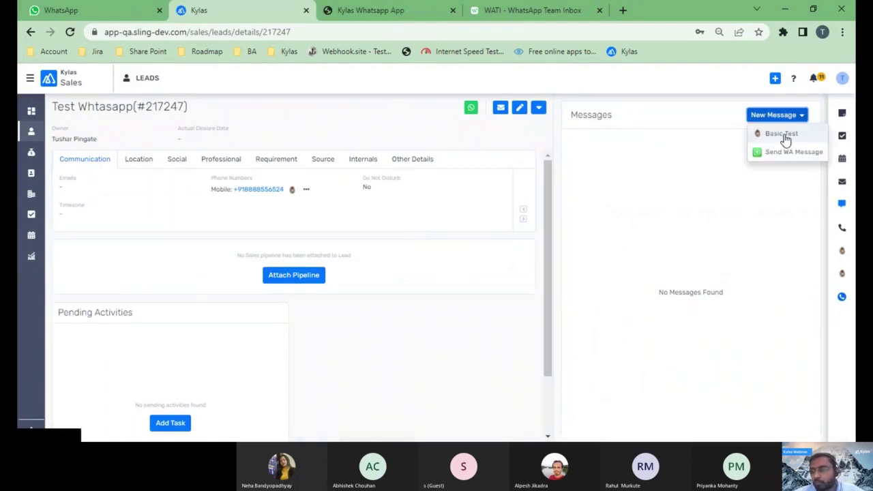
{"action": "left_click", "coordinate": [780, 151]}
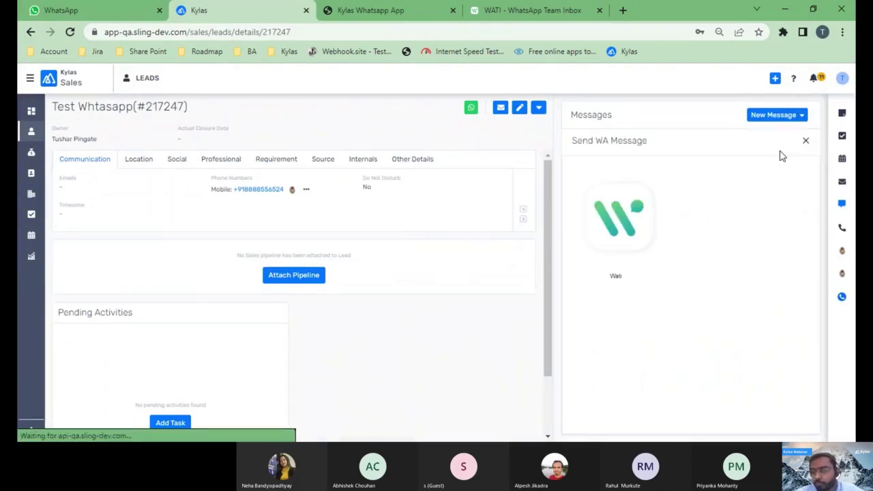
{"action": "left_click", "coordinate": [590, 219]}
{"action": "left_click", "coordinate": [732, 200]}
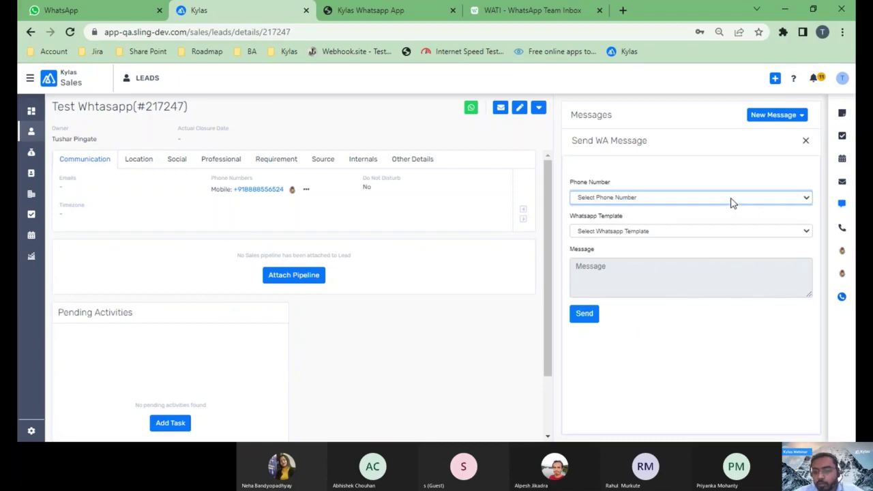
{"action": "left_click", "coordinate": [646, 222]}
{"action": "left_click", "coordinate": [638, 232]}
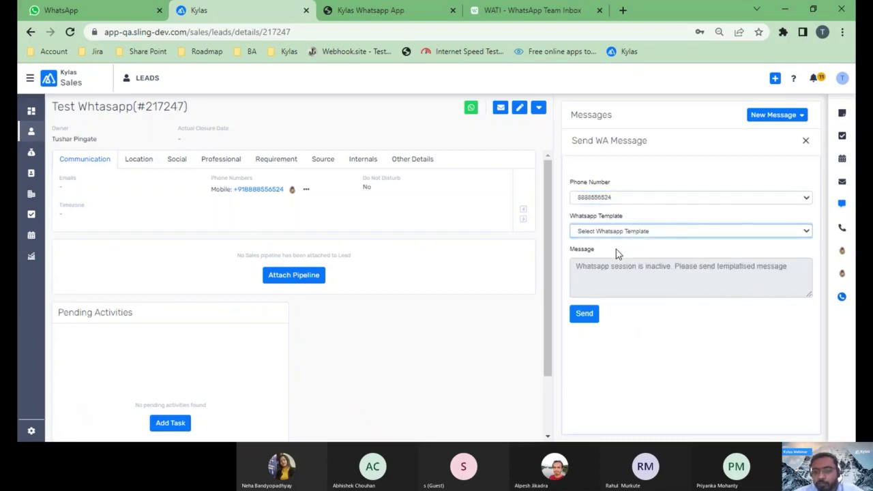
{"action": "left_click", "coordinate": [616, 255]}
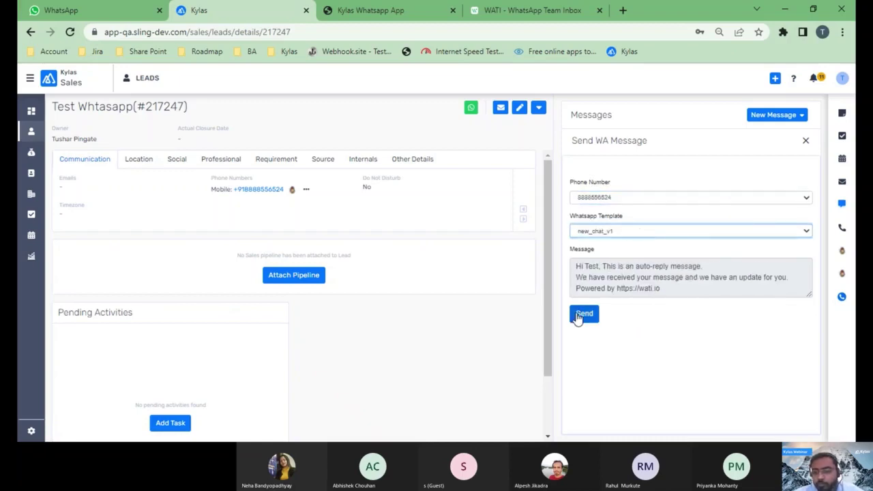
{"action": "left_click", "coordinate": [582, 316]}
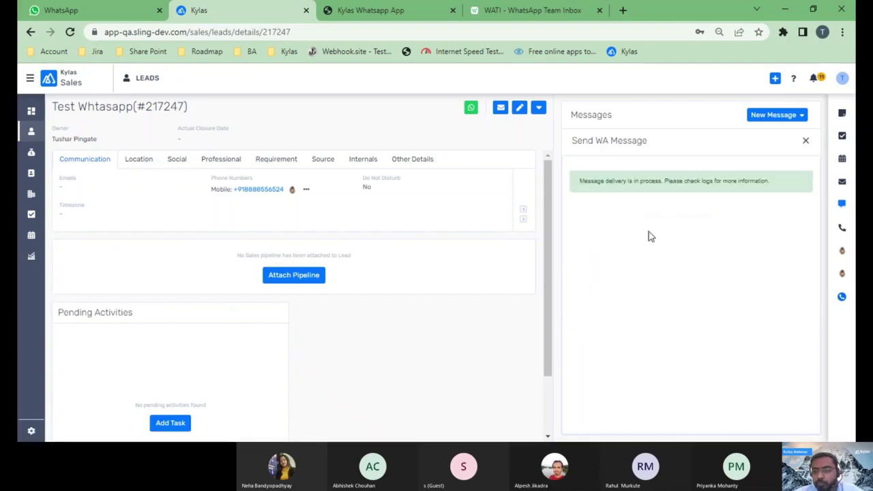
- Reload the lead page, check the auto-reply in Messages, then view WATI's template details
{"action": "left_click", "coordinate": [806, 142]}
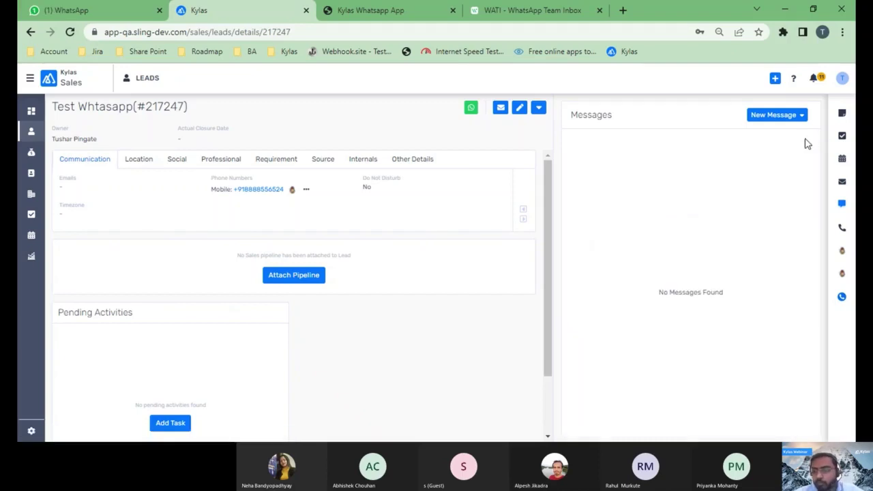
{"action": "left_click", "coordinate": [73, 35]}
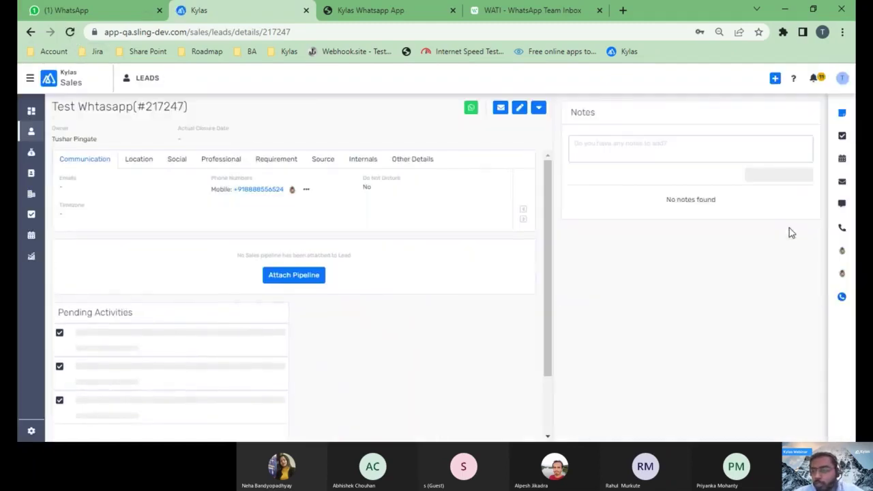
{"action": "left_click", "coordinate": [846, 211]}
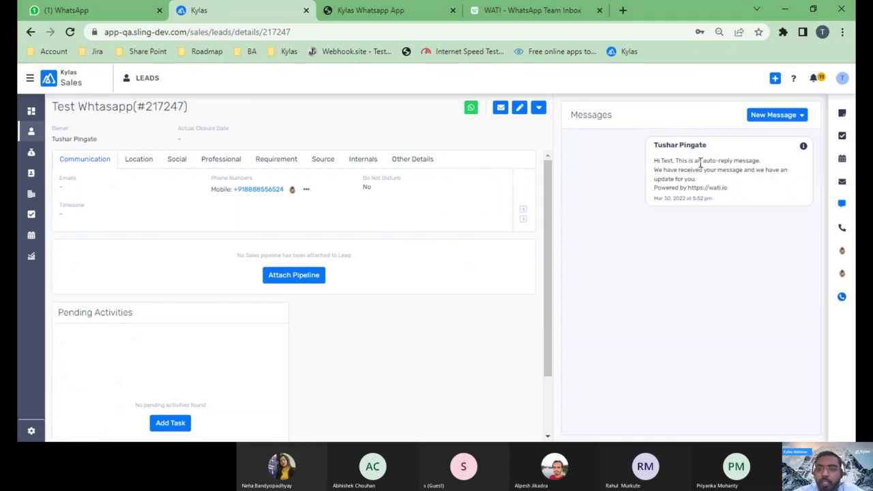
{"action": "left_click", "coordinate": [519, 14]}
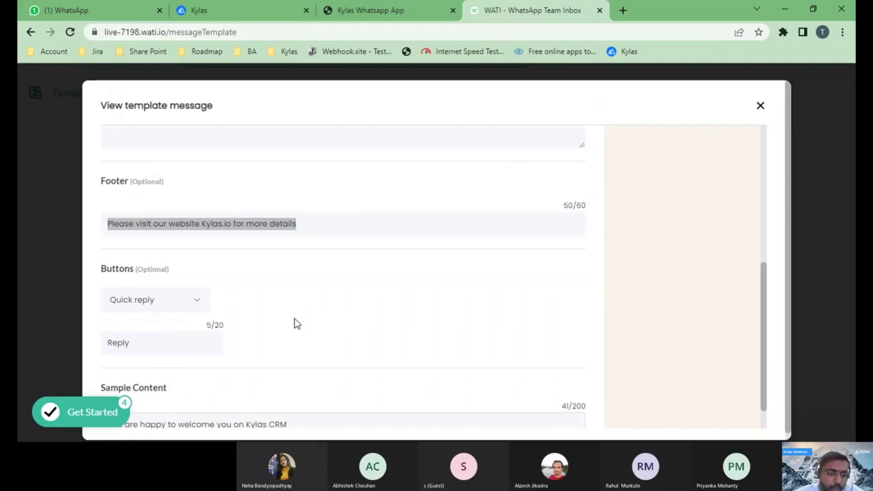
- Scroll to the top of WATI's template details, then return to the Kylas WhatsApp App message log
{"action": "scroll", "coordinate": [294, 323], "scroll_direction": "up", "scroll_amount": 5}
{"action": "scroll", "coordinate": [191, 216], "scroll_direction": "up", "scroll_amount": 2}
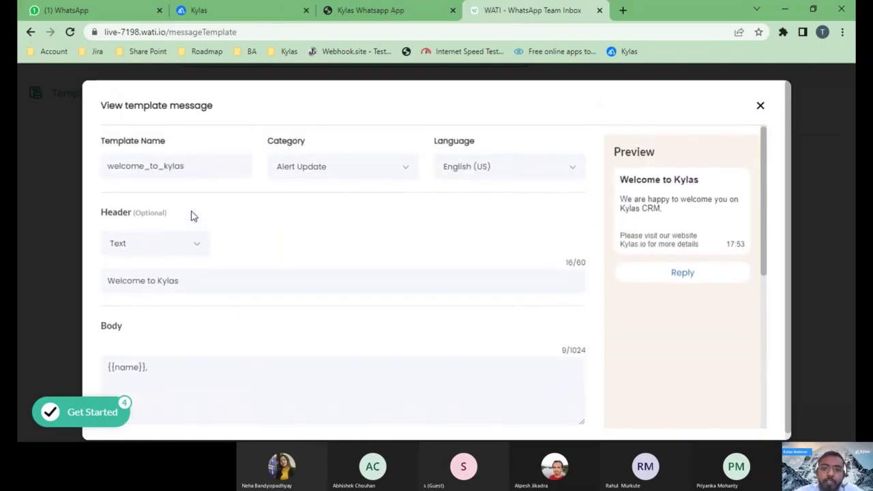
{"action": "left_click", "coordinate": [346, 12]}
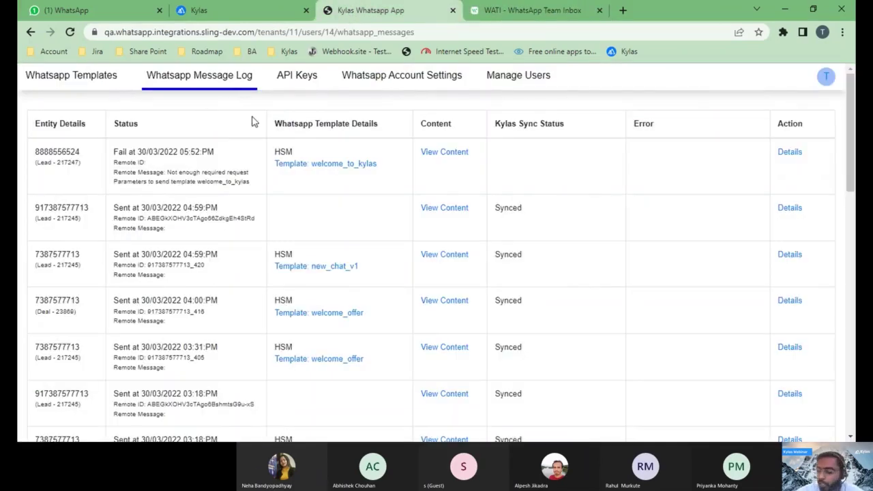
- Open welcome_to_kylas for editing under WhatsApp Templates and review it, then view WhatsApp Web
{"action": "left_click", "coordinate": [97, 90]}
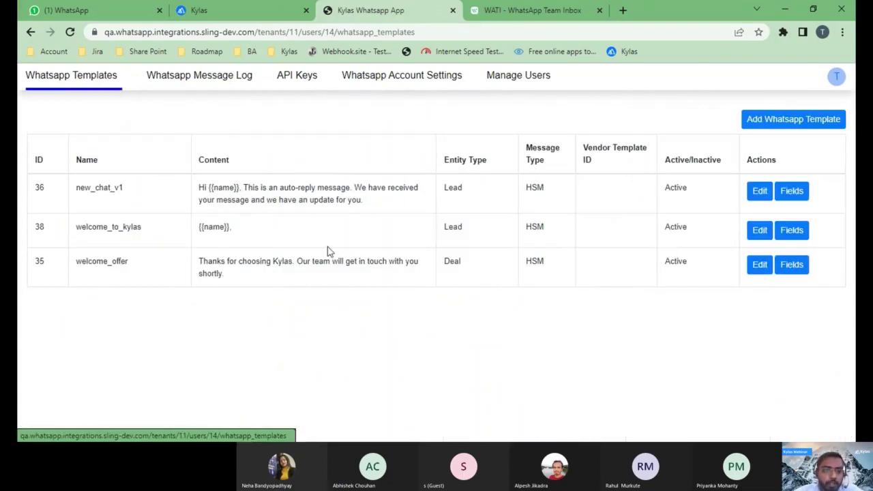
{"action": "left_click", "coordinate": [760, 230]}
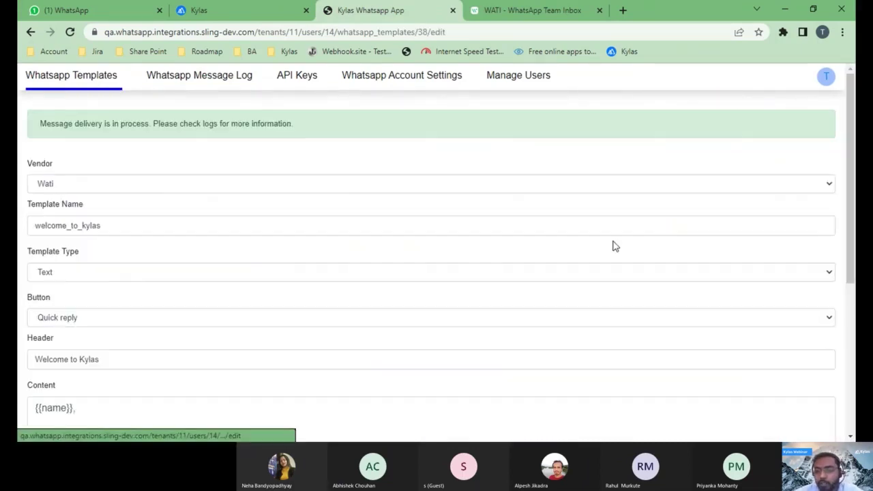
{"action": "left_click", "coordinate": [195, 221]}
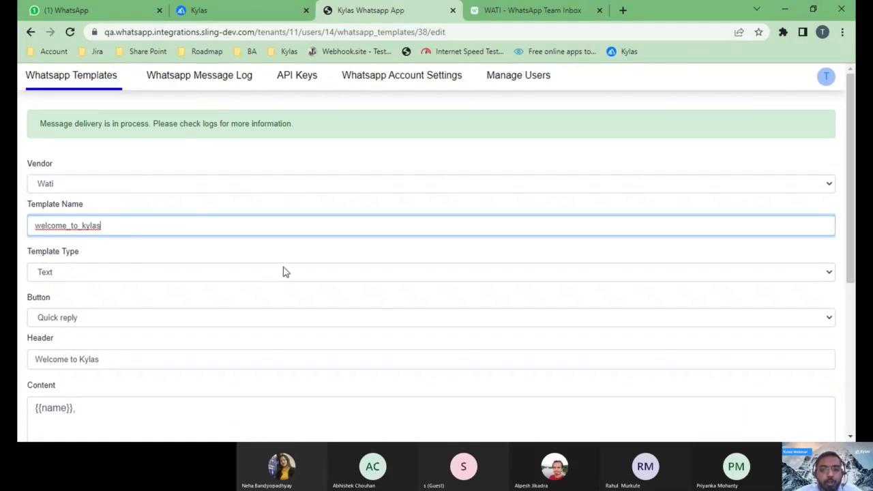
{"action": "scroll", "coordinate": [285, 272], "scroll_direction": "down", "scroll_amount": 1}
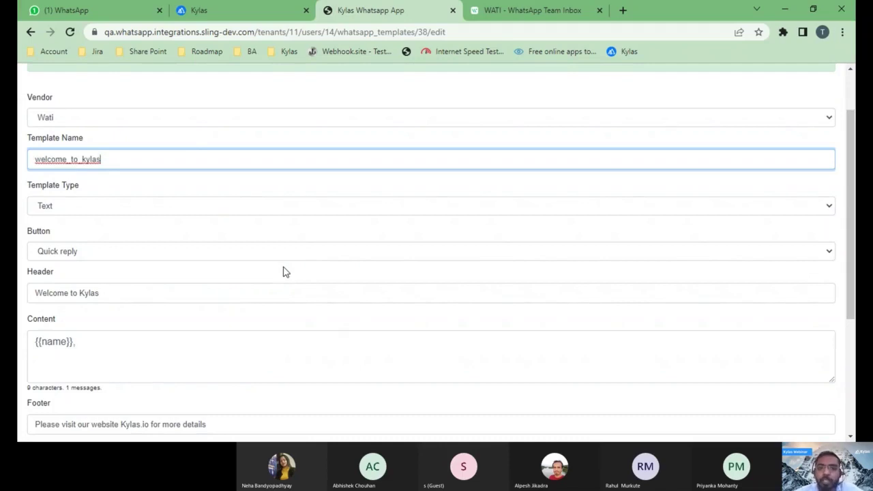
{"action": "scroll", "coordinate": [85, 152], "scroll_direction": "up", "scroll_amount": 1}
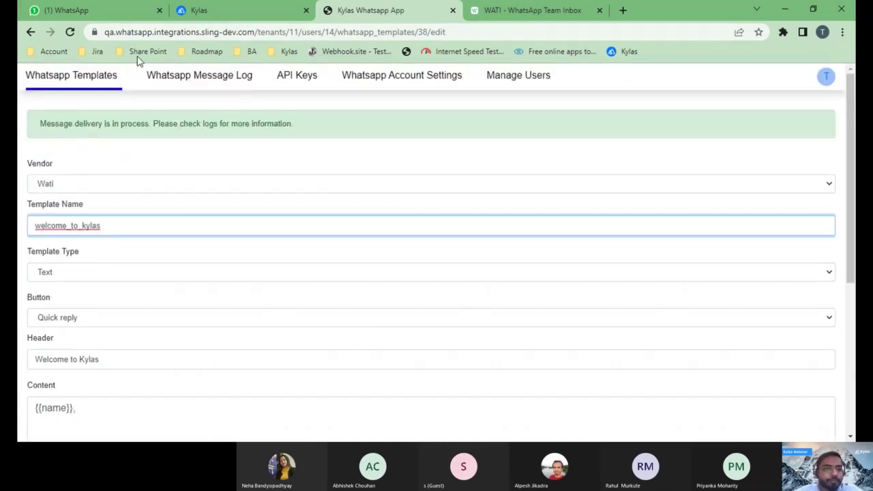
{"action": "left_click", "coordinate": [111, 15]}
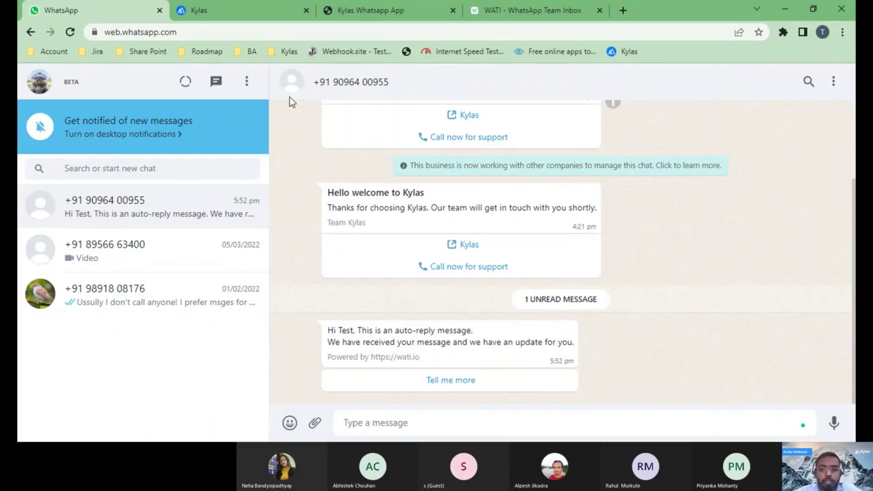
- Go back to the Test Whtasapp lead page in Kylas CRM
{"action": "left_click", "coordinate": [269, 15]}
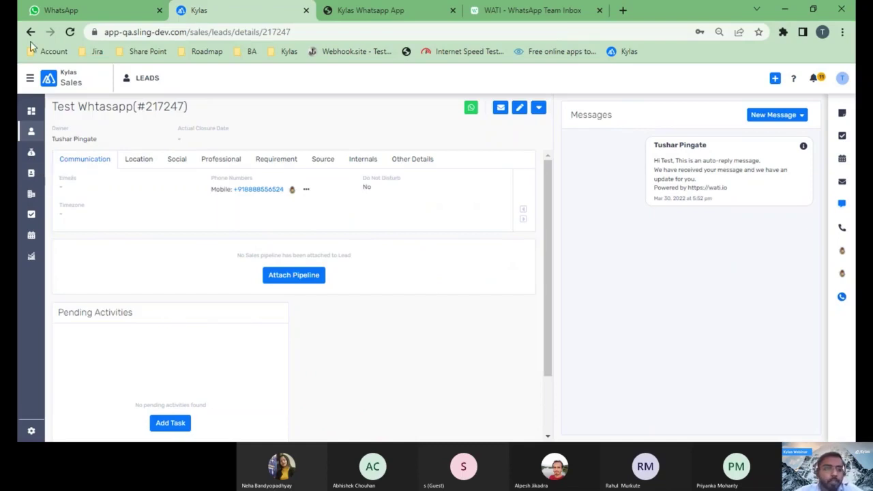
- Open the installed WhatsApp Business messaging app from the Marketplace and save its API Keys settings
{"action": "left_click", "coordinate": [34, 80]}
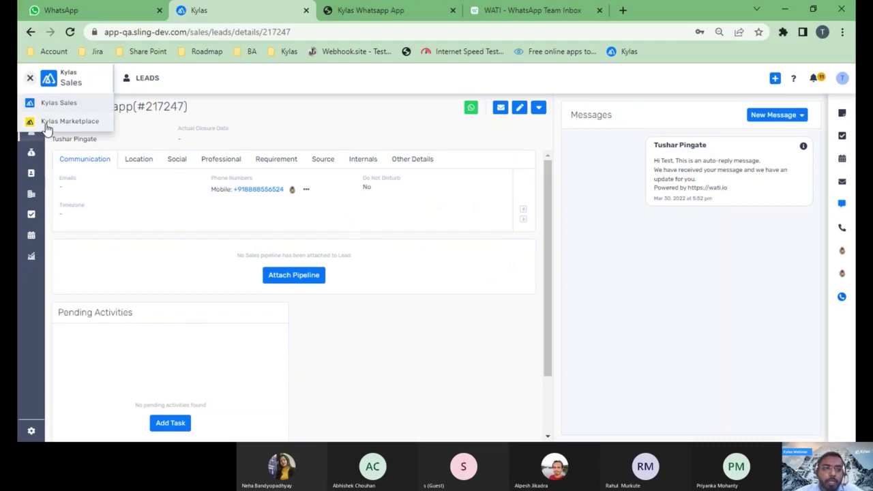
{"action": "left_click", "coordinate": [46, 122]}
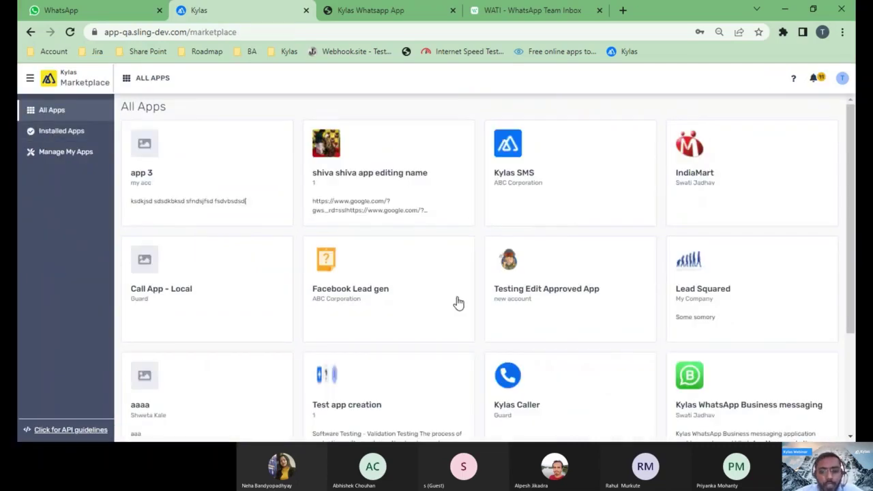
{"action": "scroll", "coordinate": [458, 302], "scroll_direction": "down", "scroll_amount": 3}
{"action": "left_click", "coordinate": [738, 269]}
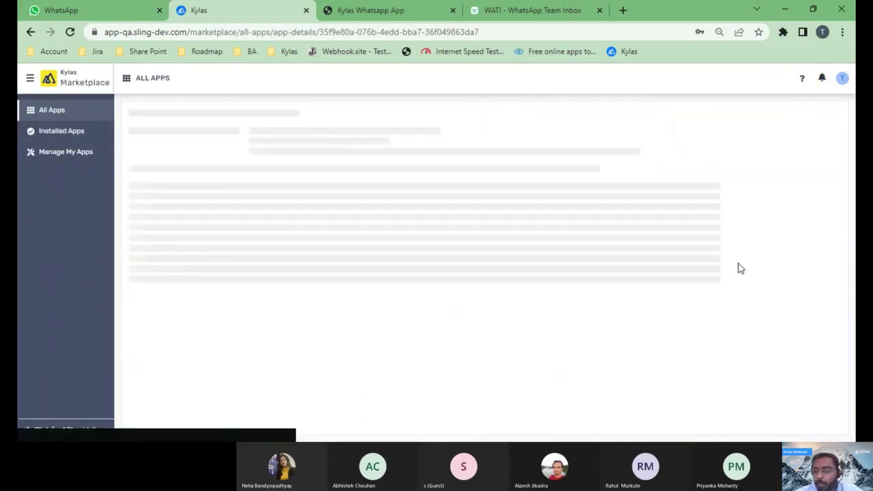
{"action": "left_click", "coordinate": [778, 140]}
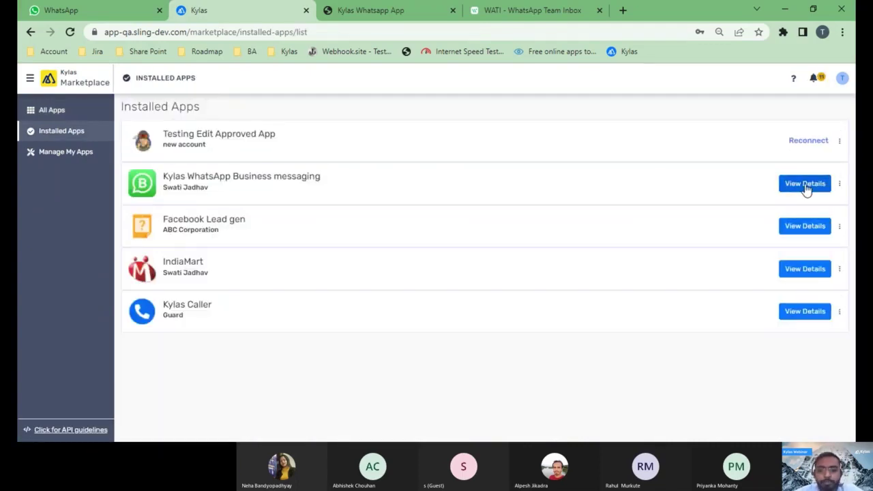
{"action": "left_click", "coordinate": [806, 185]}
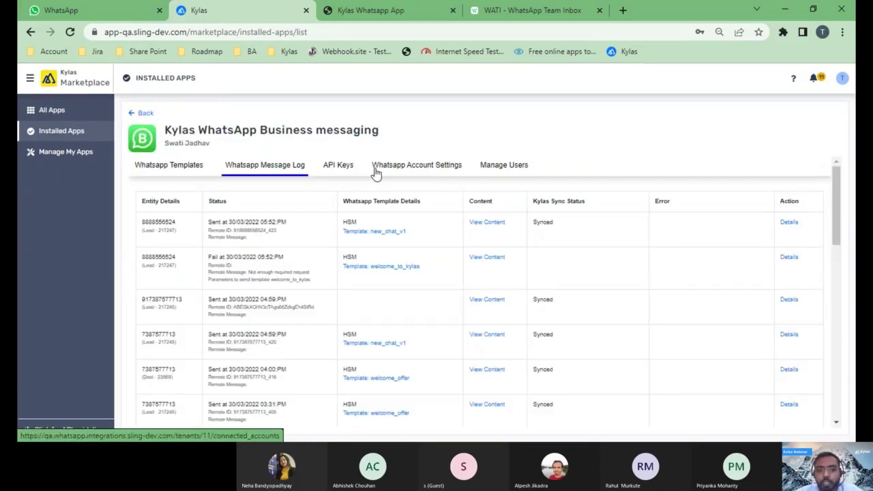
{"action": "left_click", "coordinate": [342, 168]}
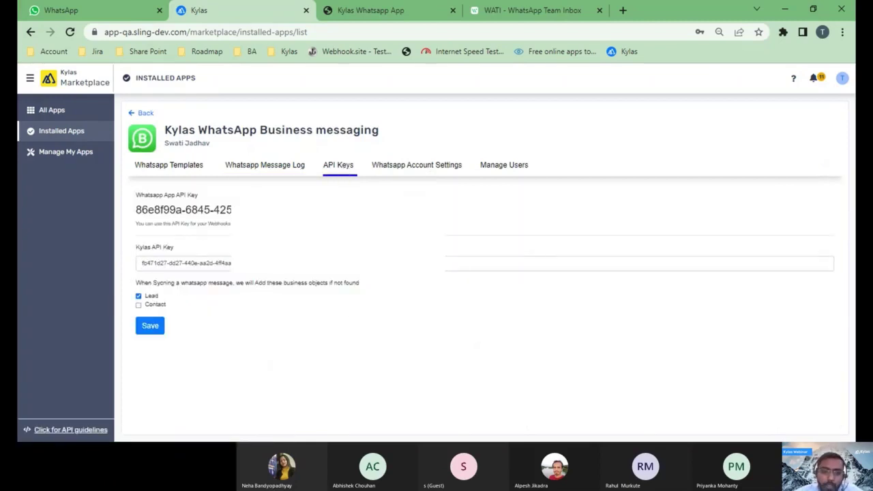
{"action": "left_click", "coordinate": [145, 326]}
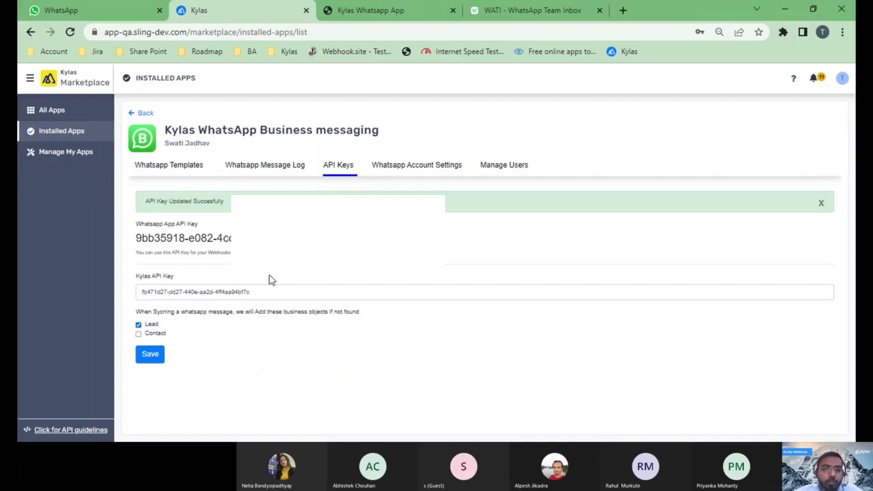
- Review the connected WhatsApp accounts, starting a new Wati account but leaving without saving
{"action": "left_click", "coordinate": [428, 176]}
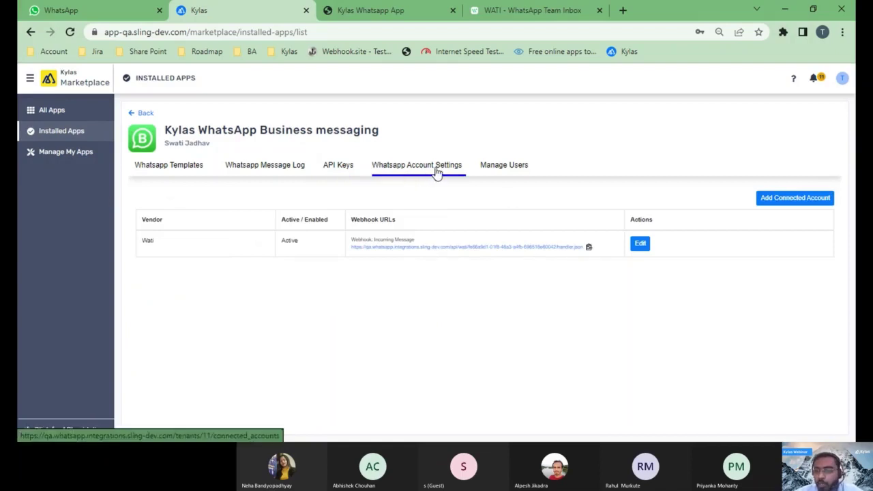
{"action": "left_click", "coordinate": [760, 201]}
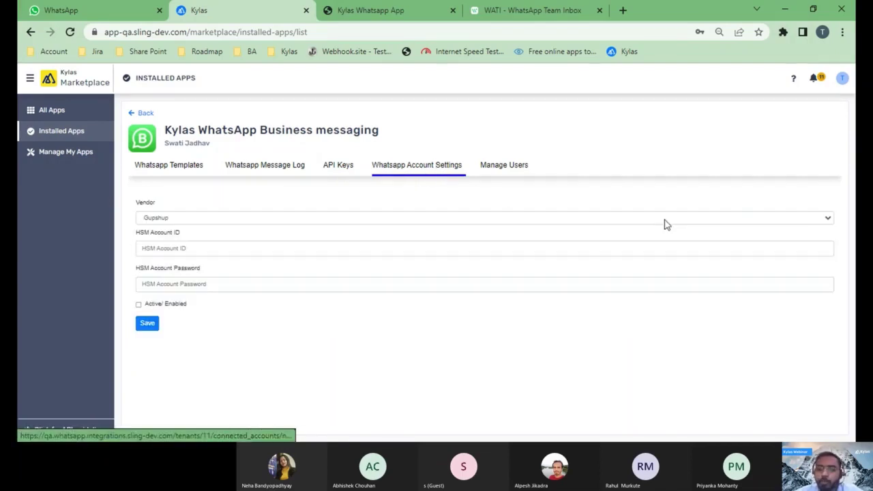
{"action": "left_click", "coordinate": [286, 219]}
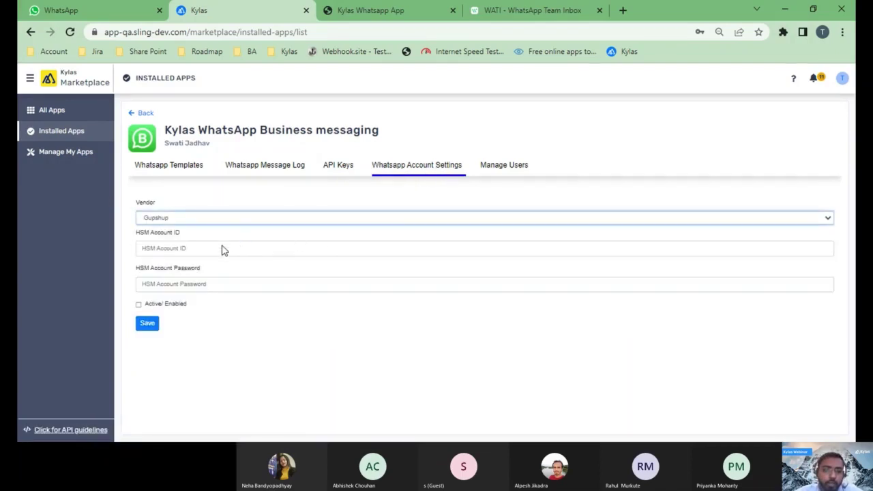
{"action": "left_click", "coordinate": [221, 247]}
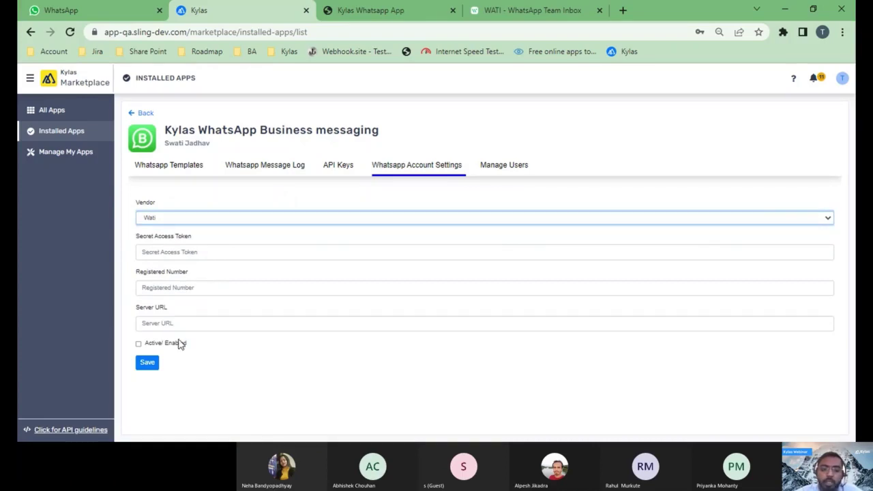
{"action": "left_click", "coordinate": [410, 173]}
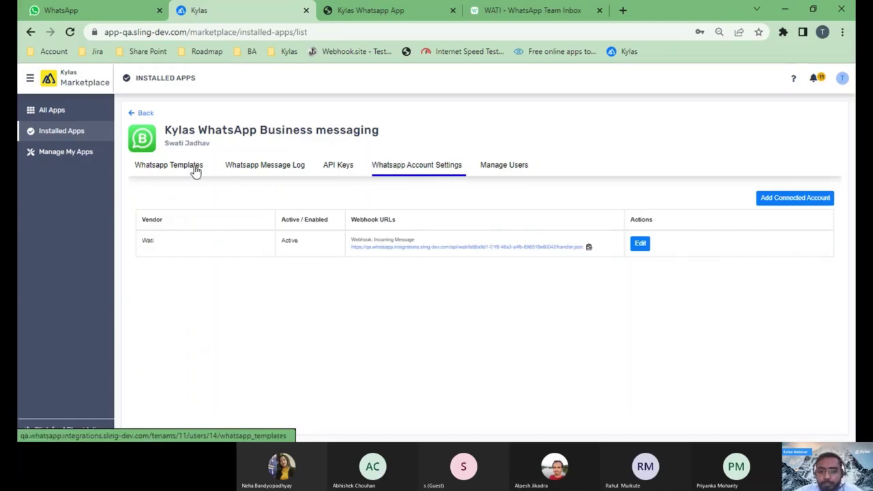
- Review the WhatsApp Templates list, then switch to Kylas Sales
{"action": "left_click", "coordinate": [196, 171]}
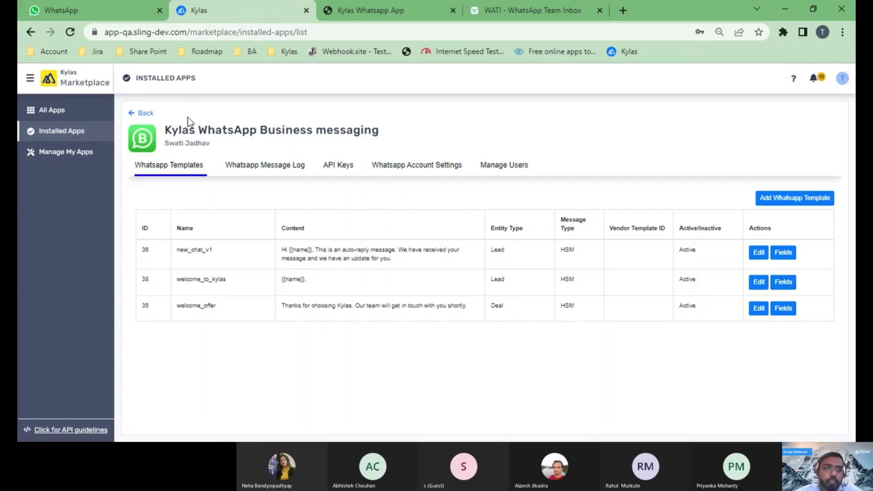
{"action": "left_click", "coordinate": [31, 78]}
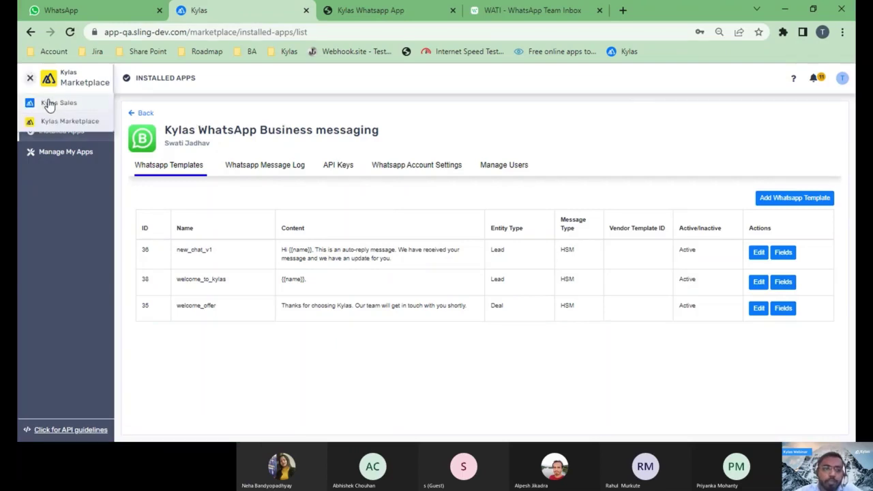
{"action": "left_click", "coordinate": [49, 104]}
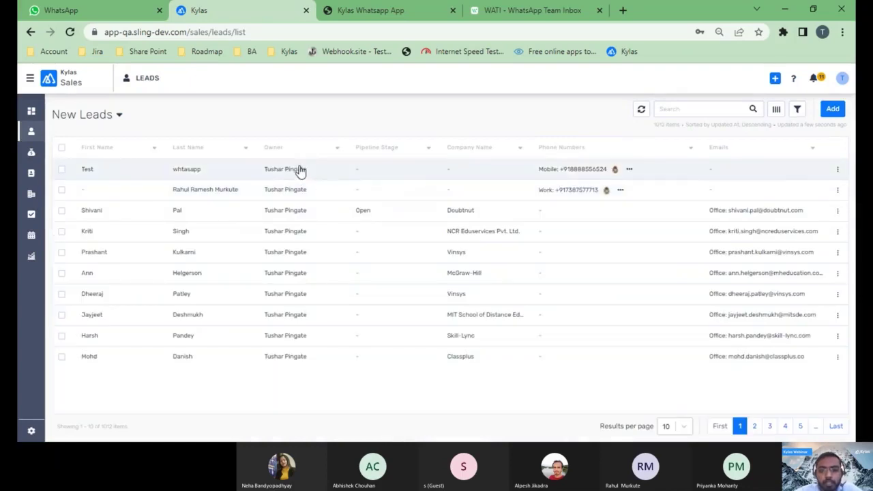
- Open the Test whtasapp lead and send its mobile number the new_chat_v1 WhatsApp template
{"action": "left_click", "coordinate": [301, 171]}
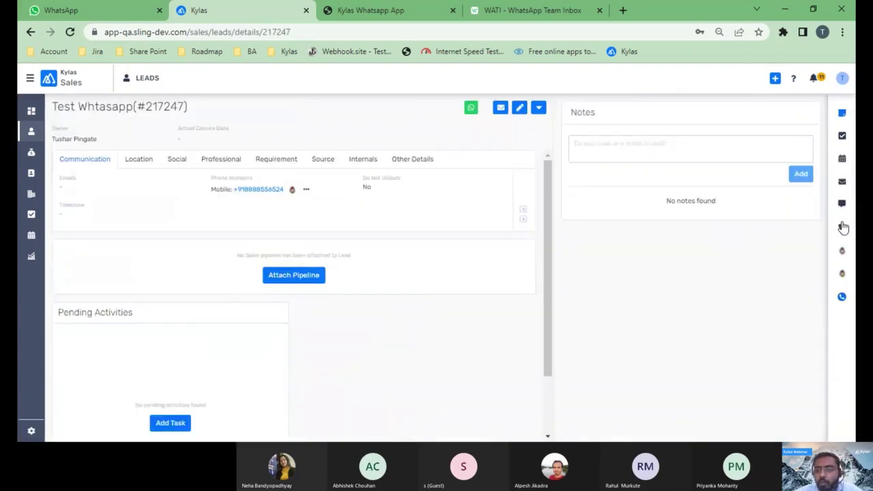
{"action": "left_click", "coordinate": [842, 203]}
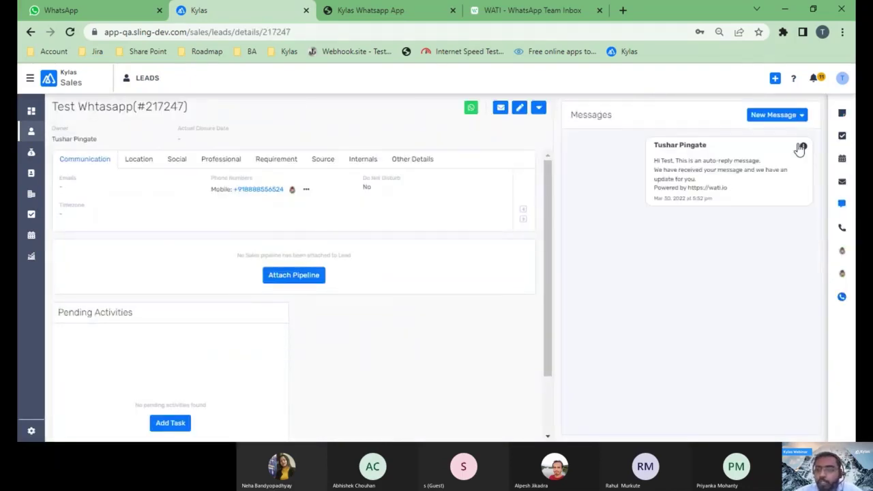
{"action": "left_click", "coordinate": [800, 116]}
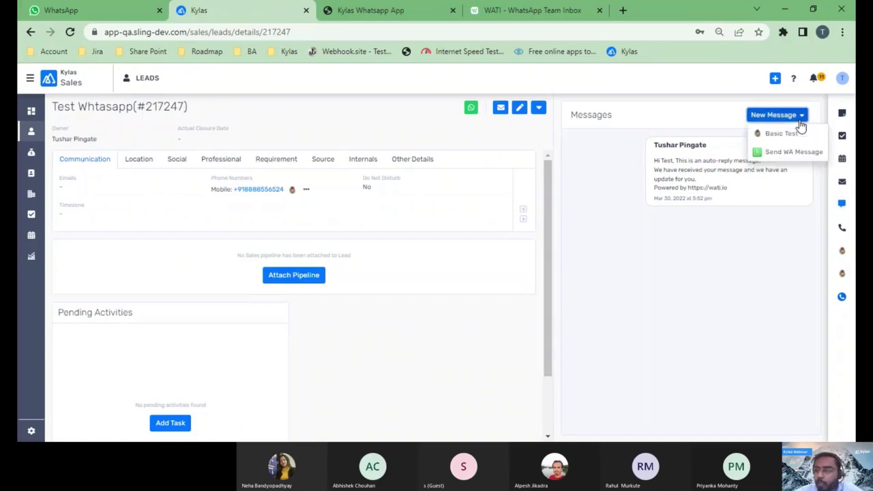
{"action": "left_click", "coordinate": [776, 153]}
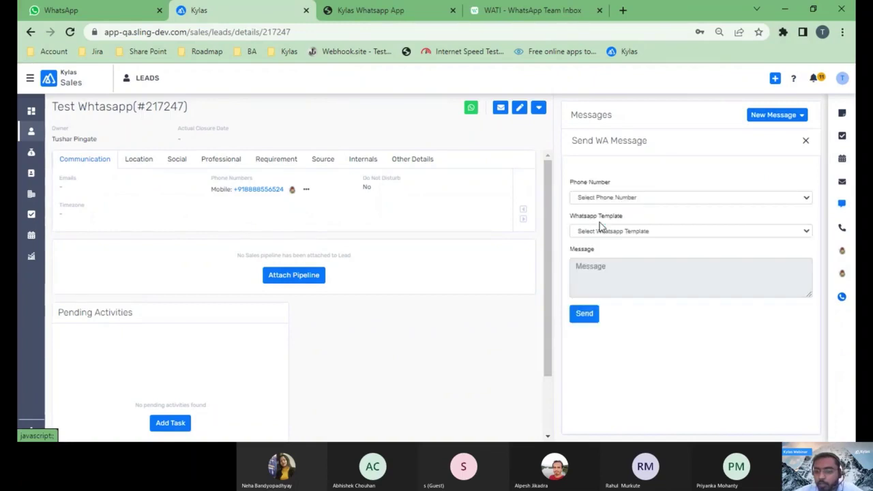
{"action": "left_click", "coordinate": [609, 201]}
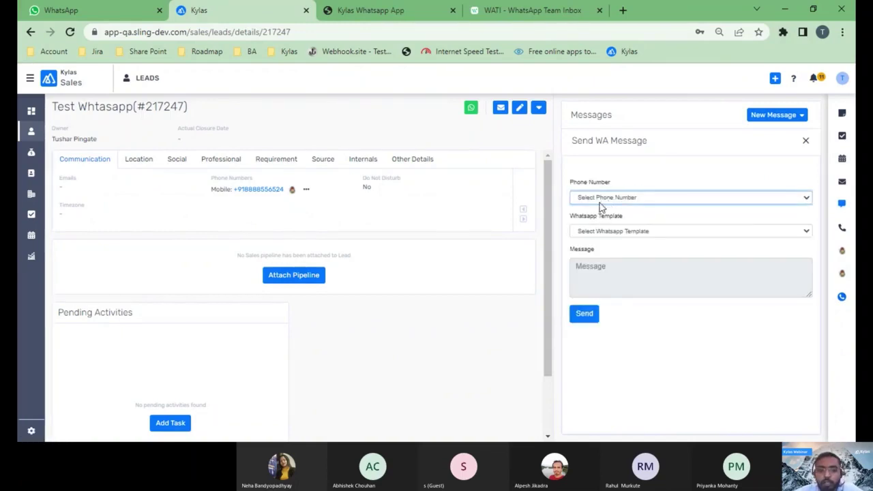
{"action": "left_click", "coordinate": [600, 220]}
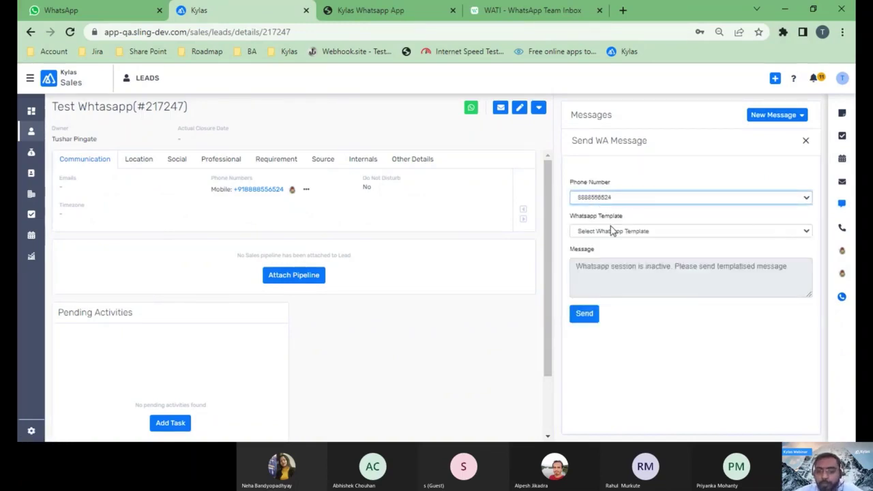
{"action": "left_click", "coordinate": [617, 233]}
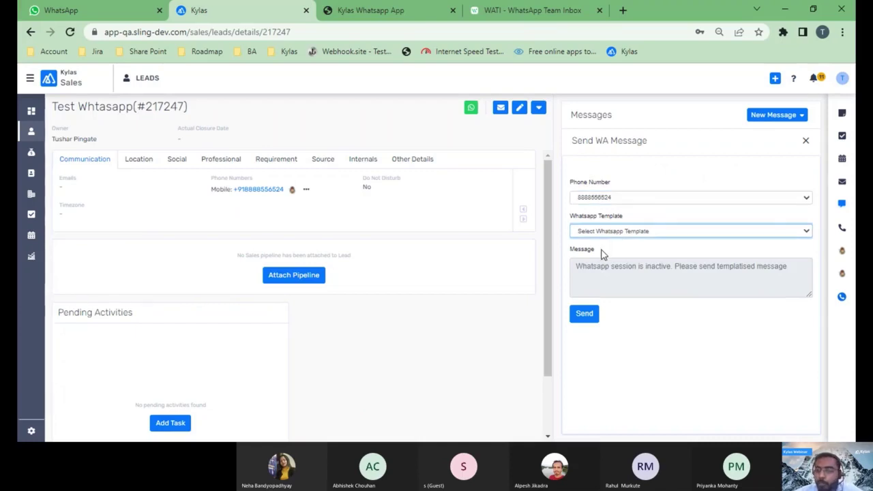
{"action": "left_click", "coordinate": [602, 252]}
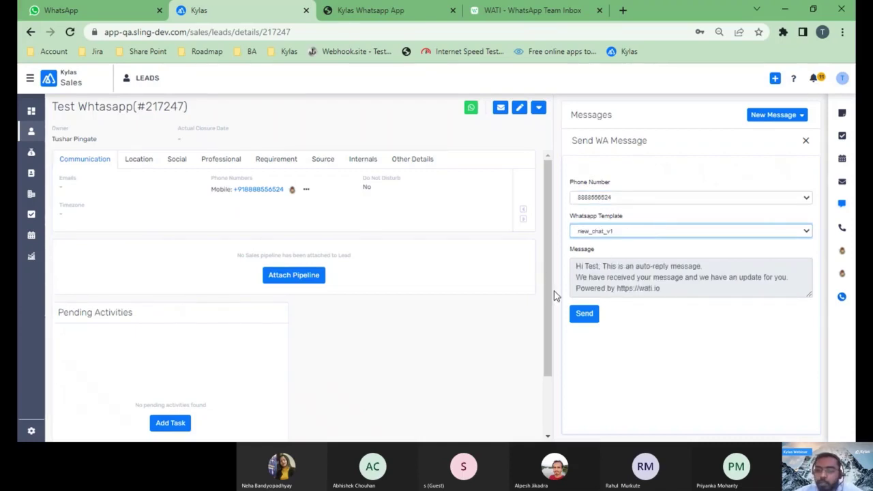
{"action": "left_click", "coordinate": [580, 321]}
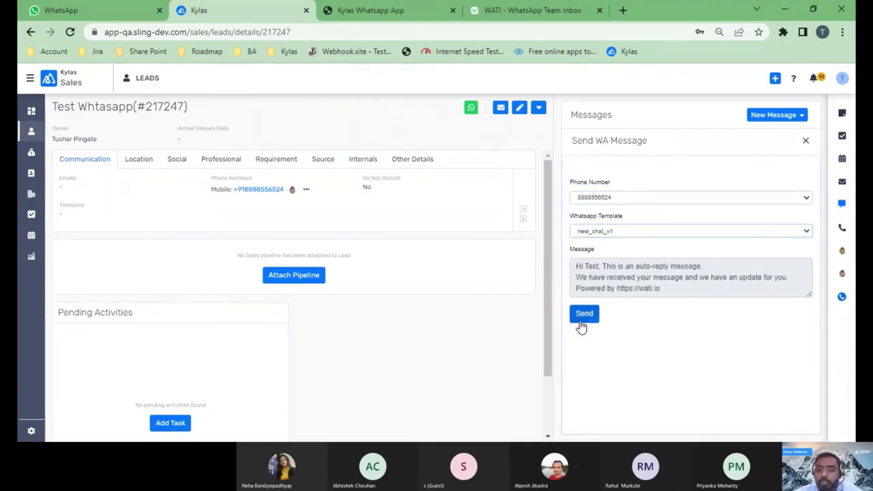
- Reload the lead to see both auto-replies in Messages, then switch to WhatsApp Web
{"action": "left_click", "coordinate": [805, 144]}
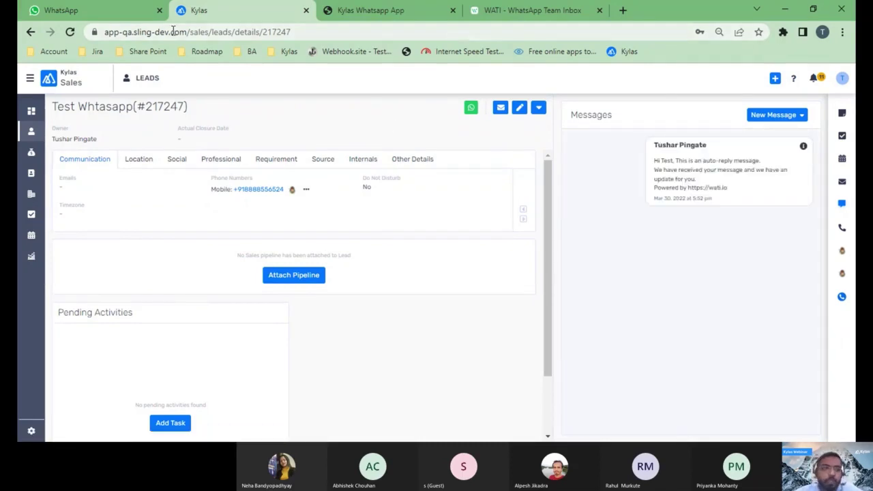
{"action": "left_click", "coordinate": [69, 32]}
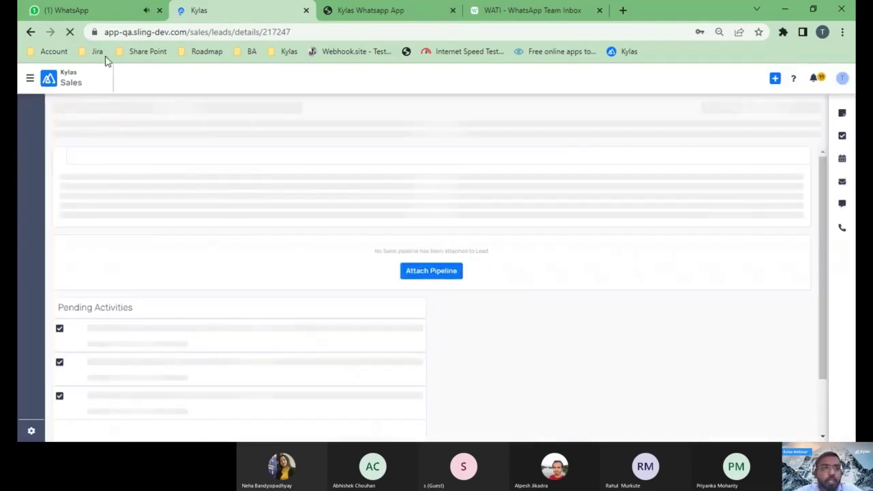
{"action": "left_click", "coordinate": [842, 205]}
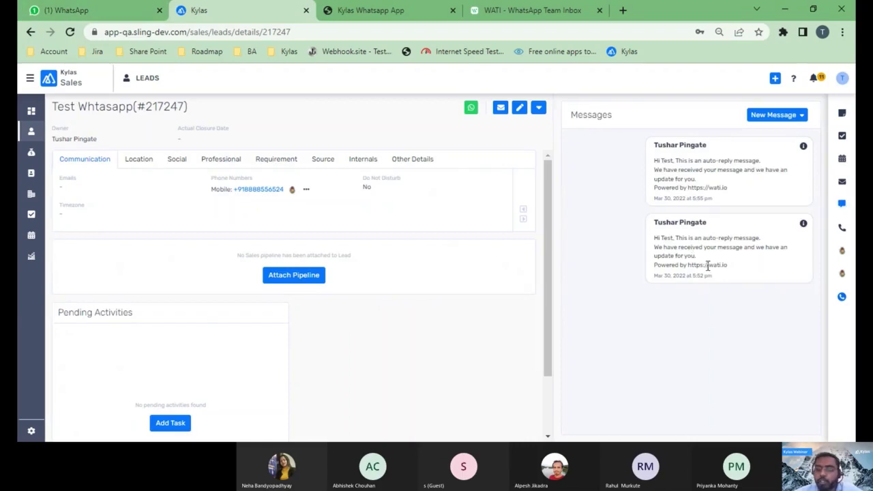
{"action": "left_click", "coordinate": [49, 13]}
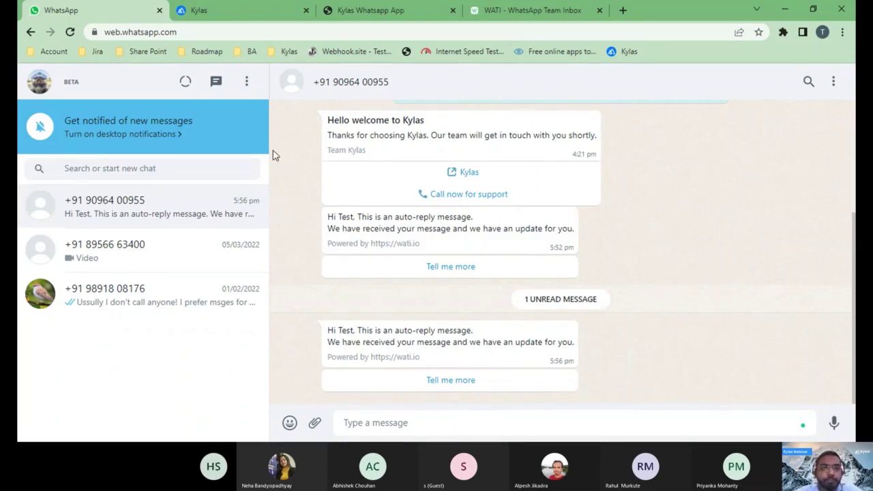
- Return from WhatsApp Web to the Kylas New Leads list
{"action": "left_click", "coordinate": [254, 12]}
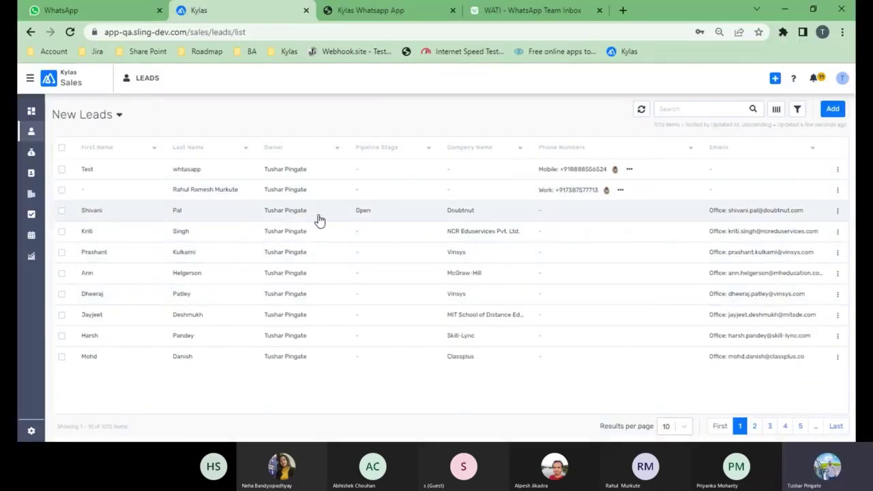
- Select and delete the Test whtasapp lead, confirming the deletion and dismissing the notice
{"action": "left_click", "coordinate": [63, 170]}
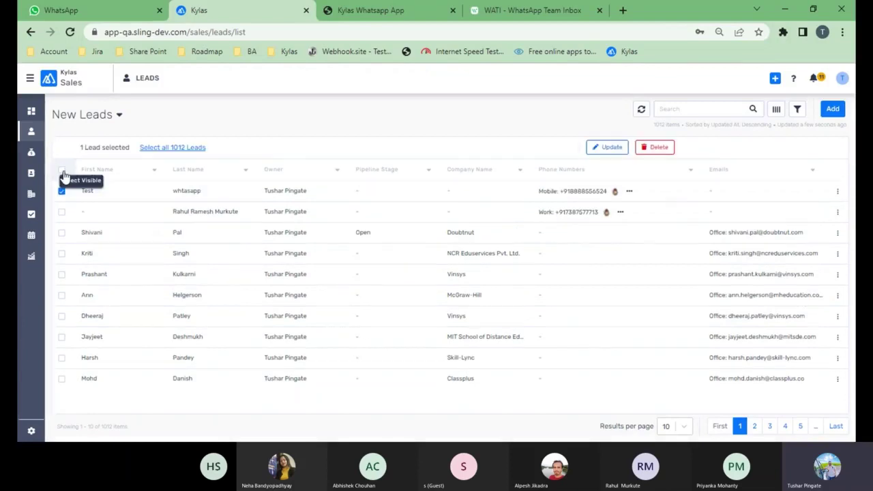
{"action": "left_click", "coordinate": [645, 149]}
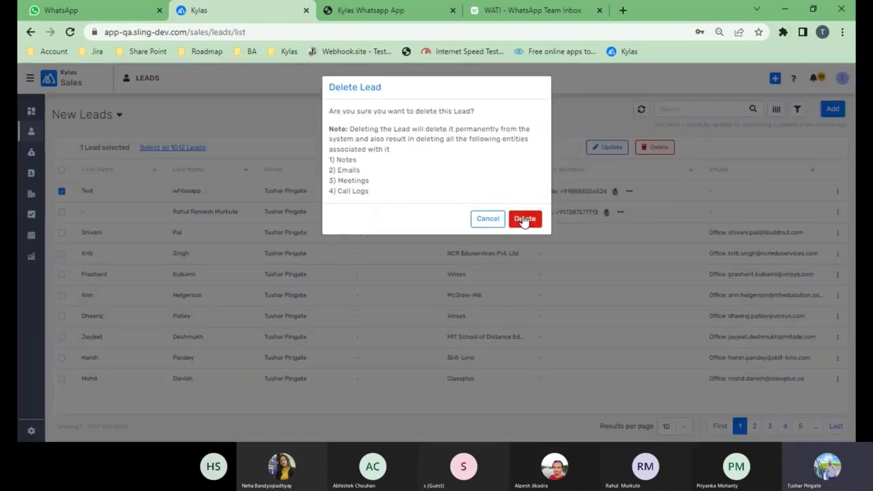
{"action": "left_click", "coordinate": [525, 220]}
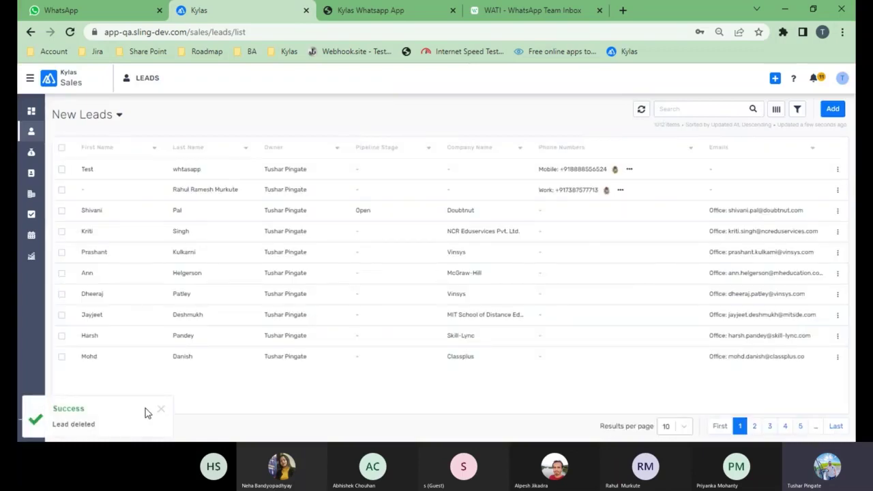
{"action": "left_click", "coordinate": [162, 411]}
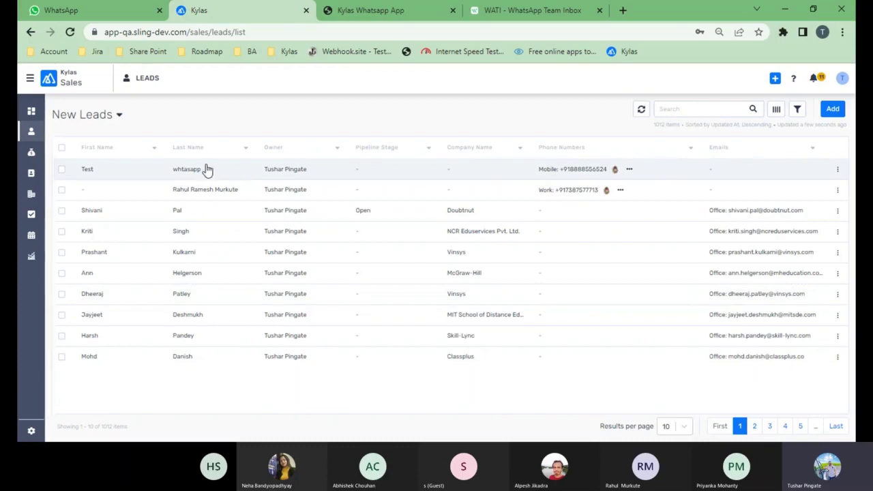
- Refresh the Kylas New Leads list to confirm the lead was deleted
{"action": "left_click", "coordinate": [102, 11]}
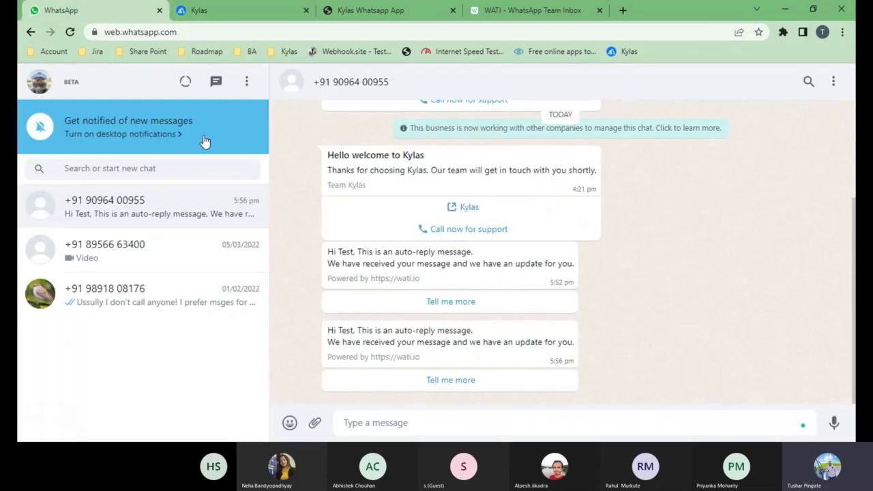
{"action": "left_click", "coordinate": [264, 12]}
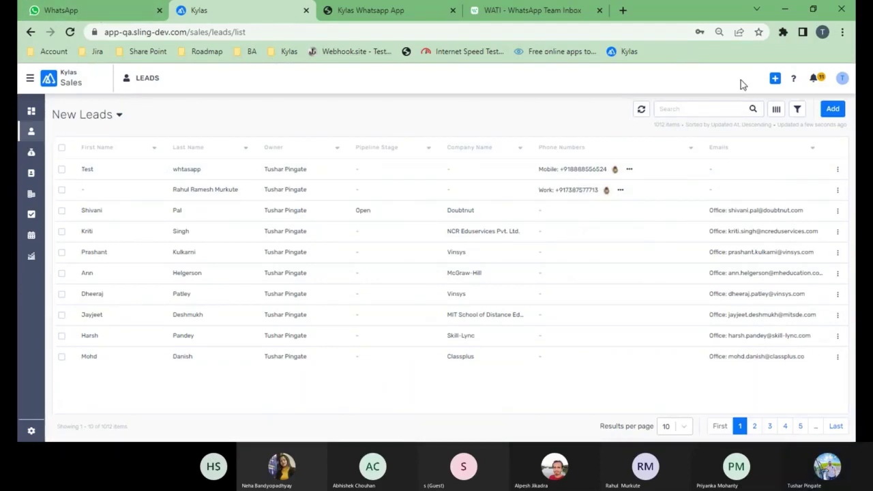
{"action": "left_click", "coordinate": [641, 109]}
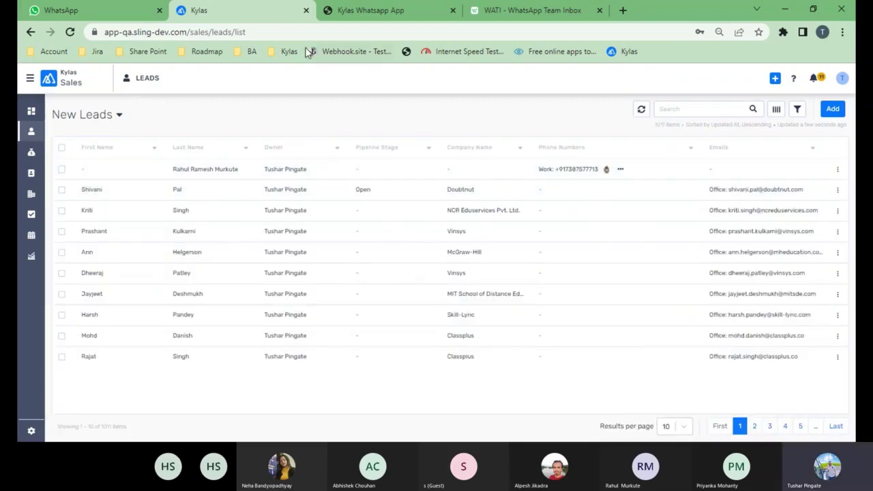
- Send 'hello' in the WhatsApp Web chat, then return to the Kylas leads list
{"action": "left_click", "coordinate": [106, 7]}
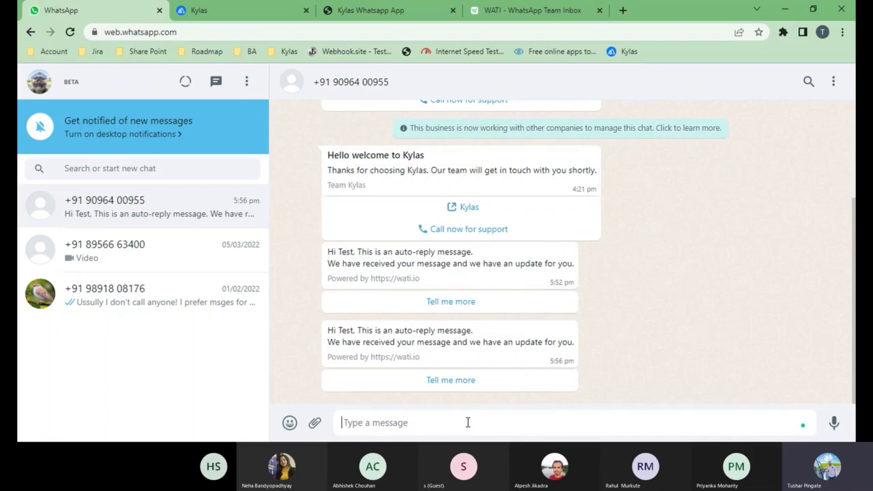
{"action": "type", "text": "hell"}
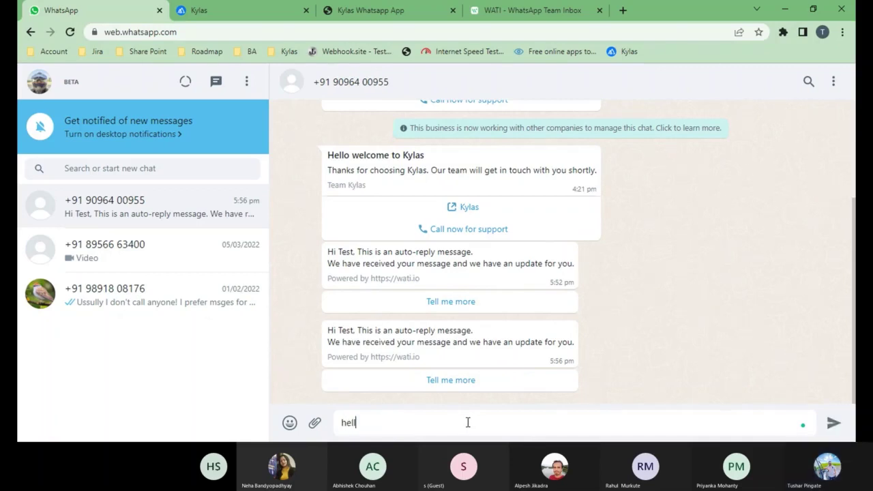
{"action": "type", "text": "o"}
{"action": "key", "text": "Return"}
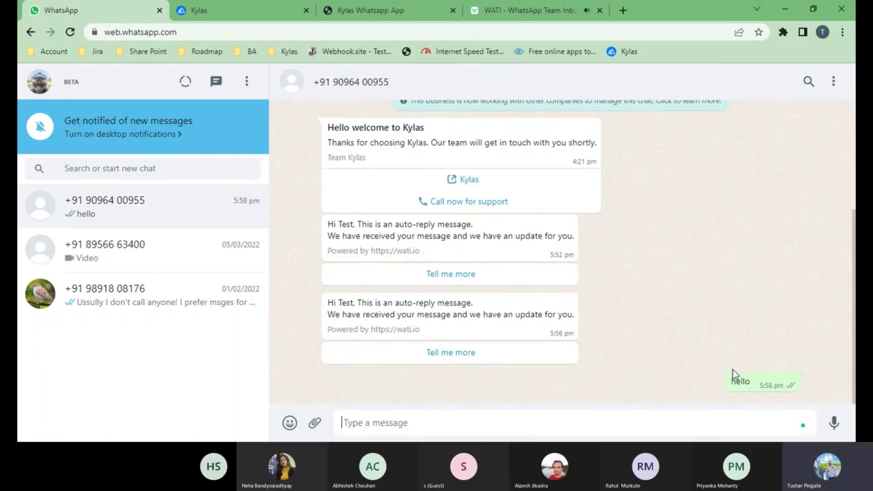
{"action": "left_click", "coordinate": [252, 8]}
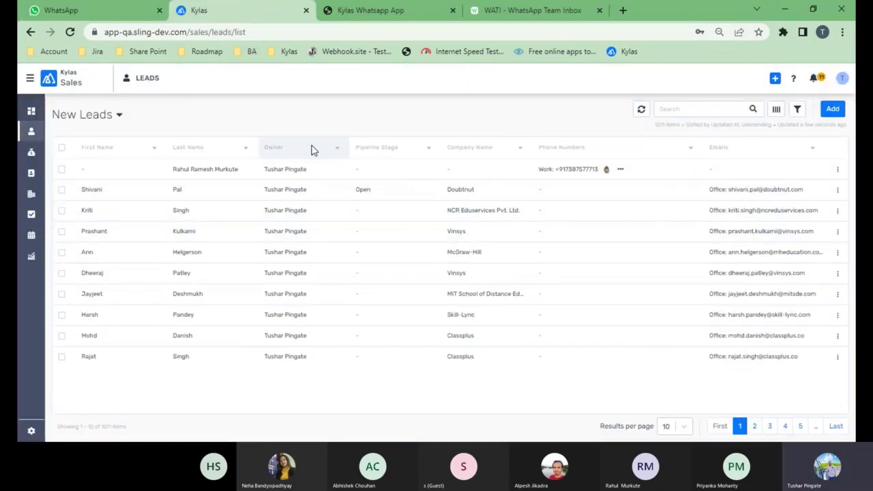
- Refresh the Leads list and open the newly created WhatsApp lead at the top
{"action": "left_click", "coordinate": [641, 111]}
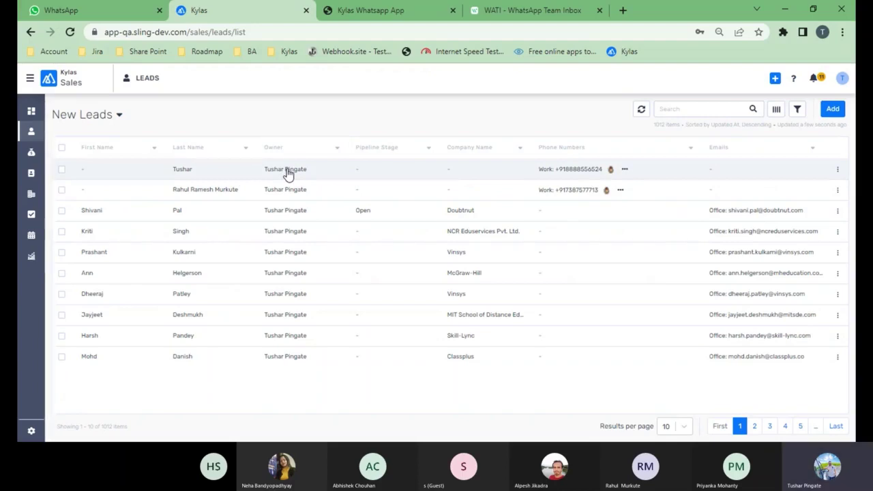
{"action": "left_click", "coordinate": [287, 174]}
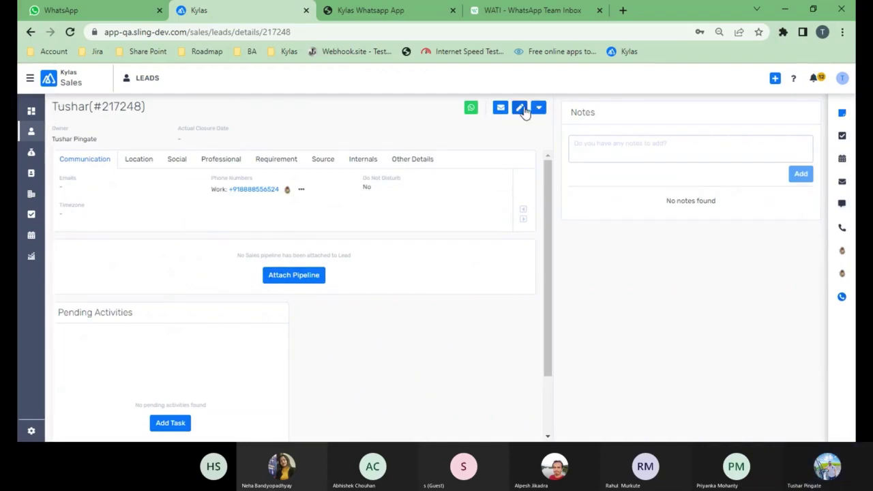
- Enter the lead's first name in edit mode, fixing a typo, and save the lead
{"action": "left_click", "coordinate": [522, 109]}
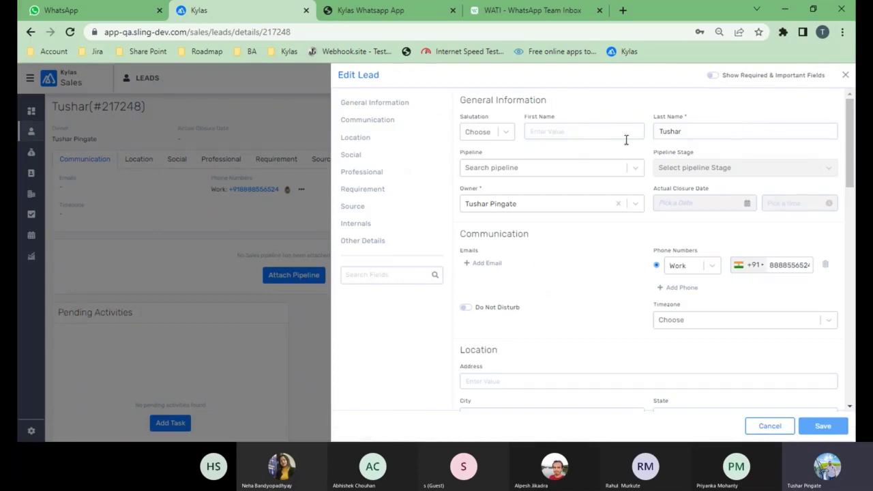
{"action": "left_click", "coordinate": [621, 136]}
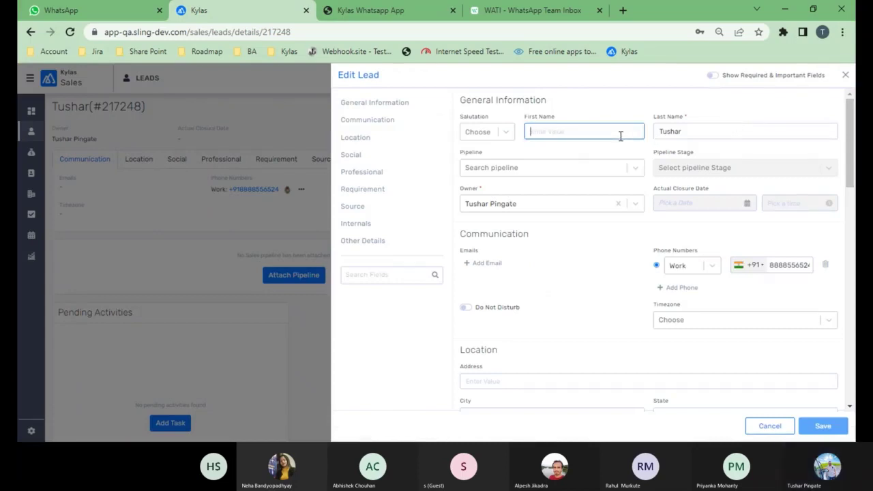
{"action": "type", "text": "S"}
{"action": "key", "text": "BackSpace"}
{"action": "type", "text": "P"}
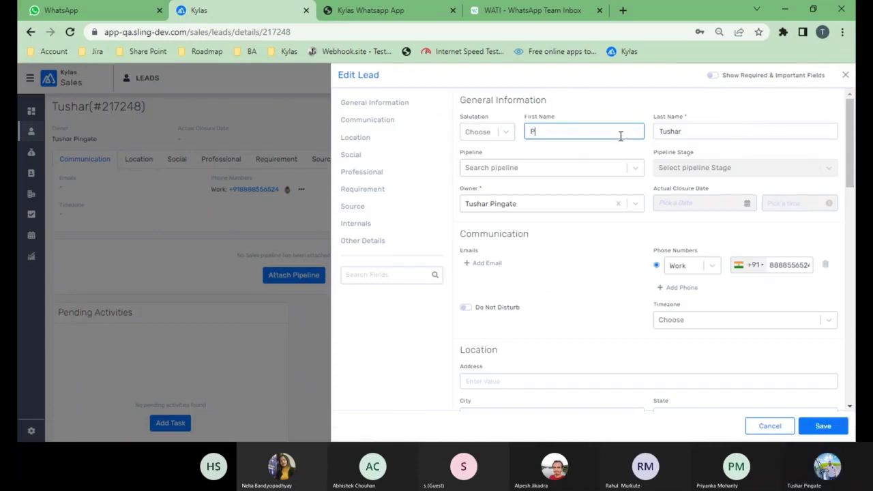
{"action": "type", "text": "ingate"}
{"action": "left_click", "coordinate": [536, 133]}
{"action": "type", "text": "i"}
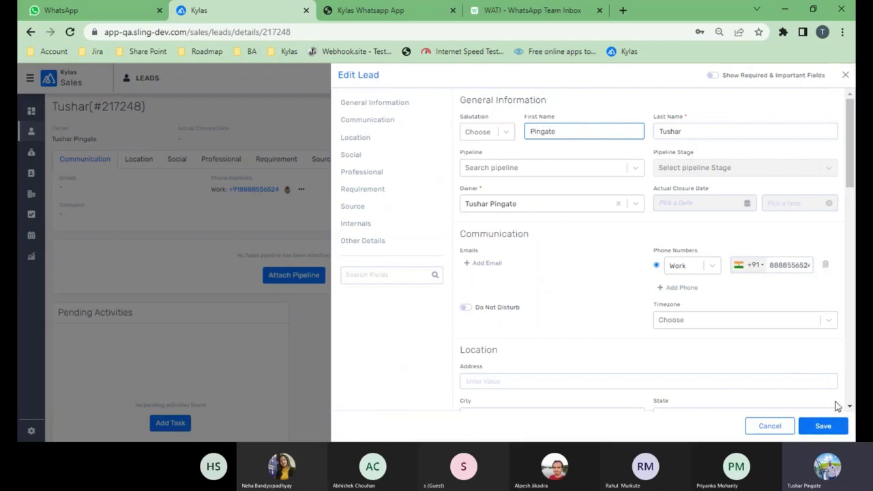
{"action": "left_click", "coordinate": [831, 426]}
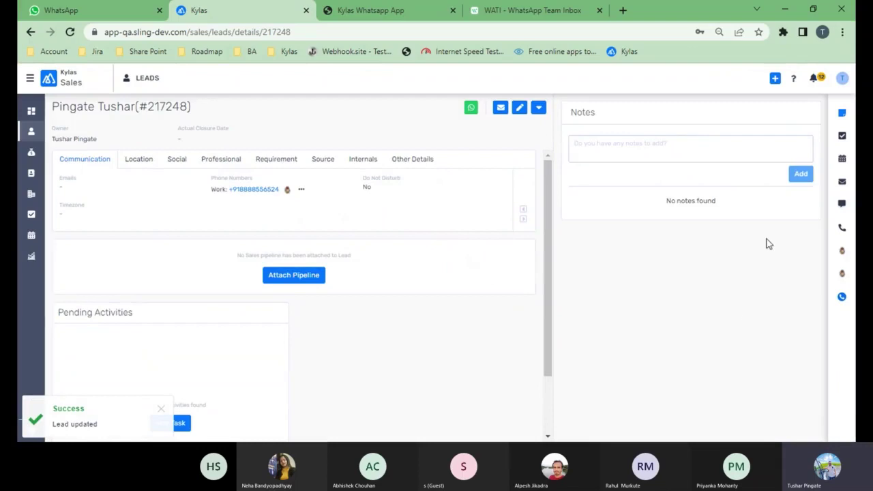
- Open the lead's Messages panel and check the incoming 'hello' WhatsApp message
{"action": "left_click", "coordinate": [845, 205]}
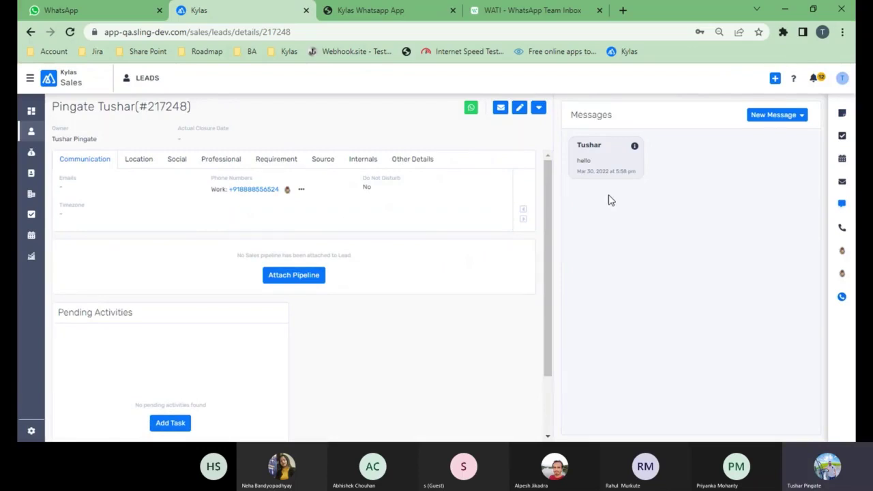
{"action": "left_click_drag", "start_coordinate": [577, 162], "coordinate": [593, 165]}
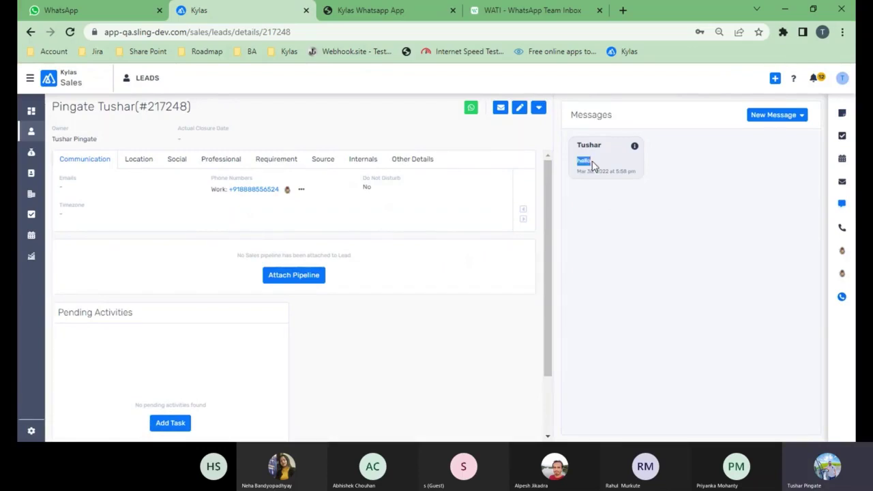
{"action": "left_click", "coordinate": [653, 271]}
- Start a WhatsApp message via Wati addressed to the lead's phone number
{"action": "left_click", "coordinate": [802, 115]}
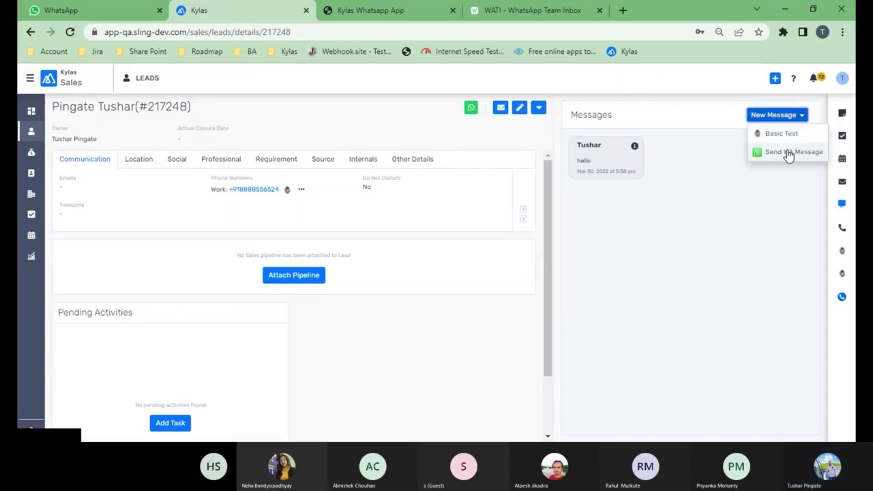
{"action": "left_click", "coordinate": [790, 153]}
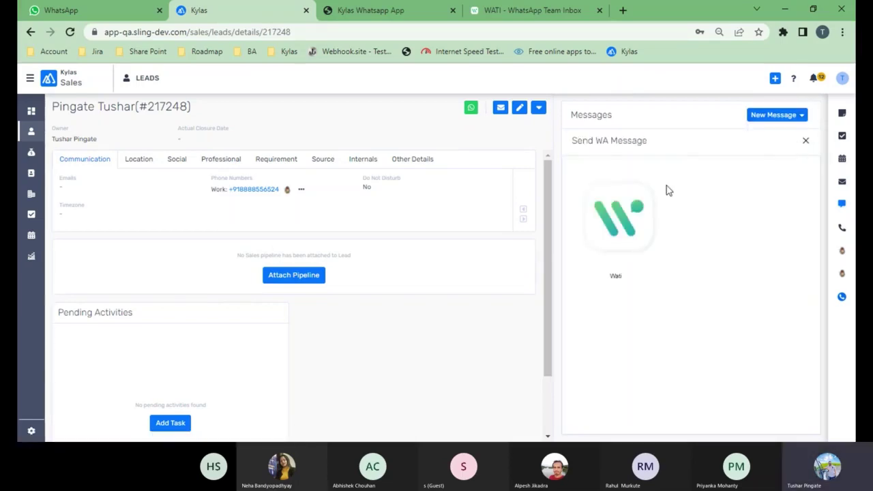
{"action": "left_click", "coordinate": [635, 209]}
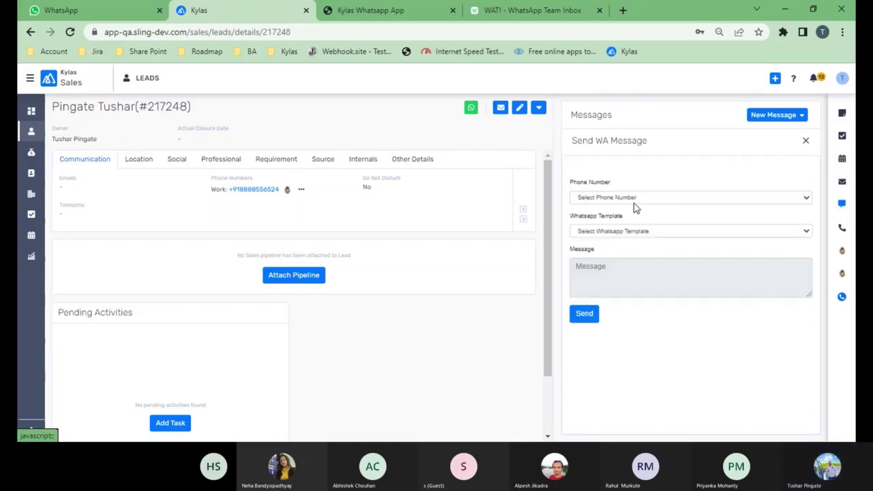
{"action": "left_click", "coordinate": [643, 204]}
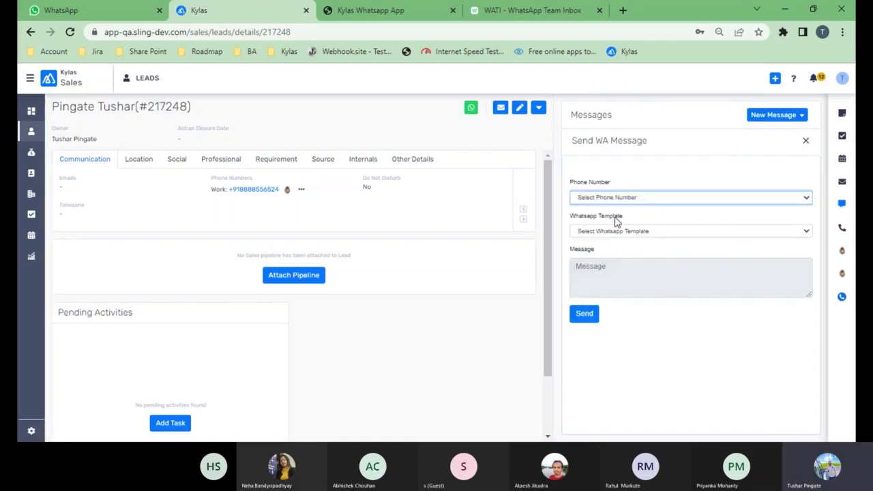
{"action": "left_click", "coordinate": [616, 221]}
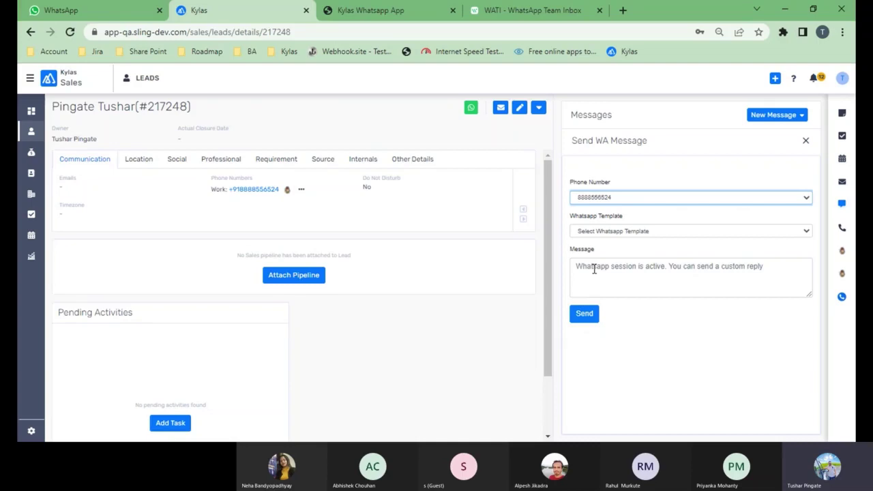
- Write the reply 'Hi' and send it to the lead
{"action": "left_click", "coordinate": [595, 269]}
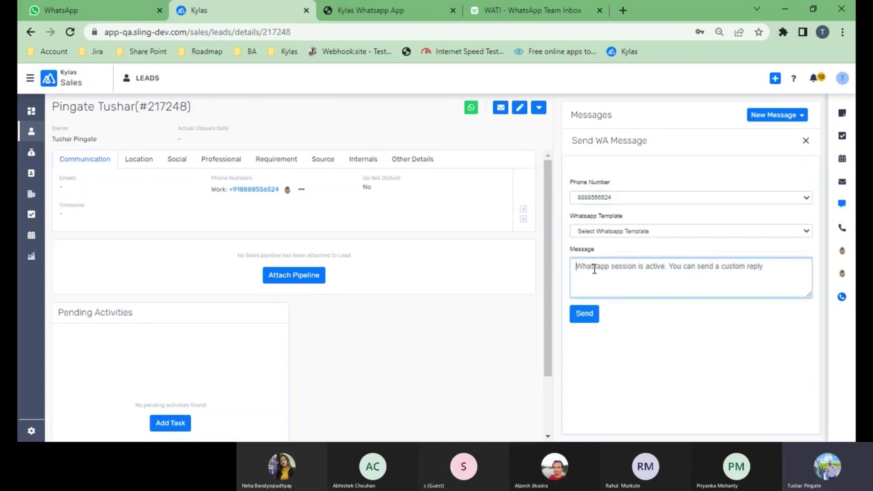
{"action": "type", "text": "hi"}
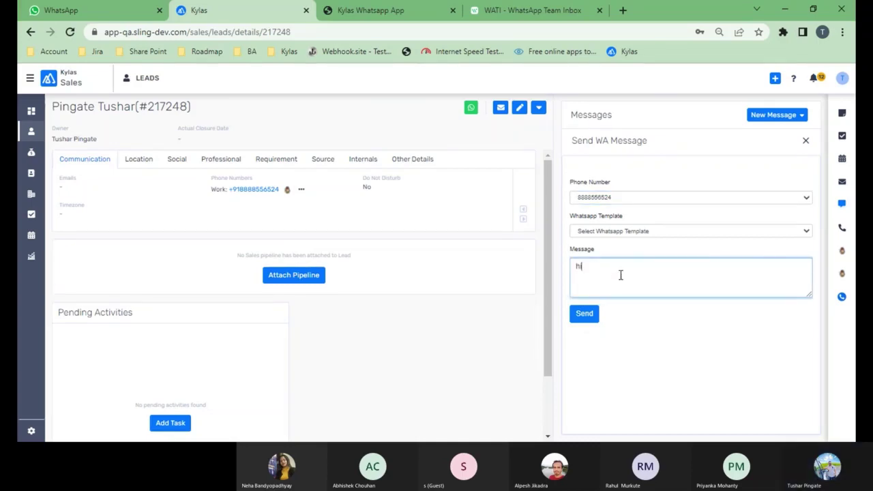
{"action": "key", "text": "BackSpace"}
{"action": "key", "text": "BackSpace"}
{"action": "type", "text": "Hi"}
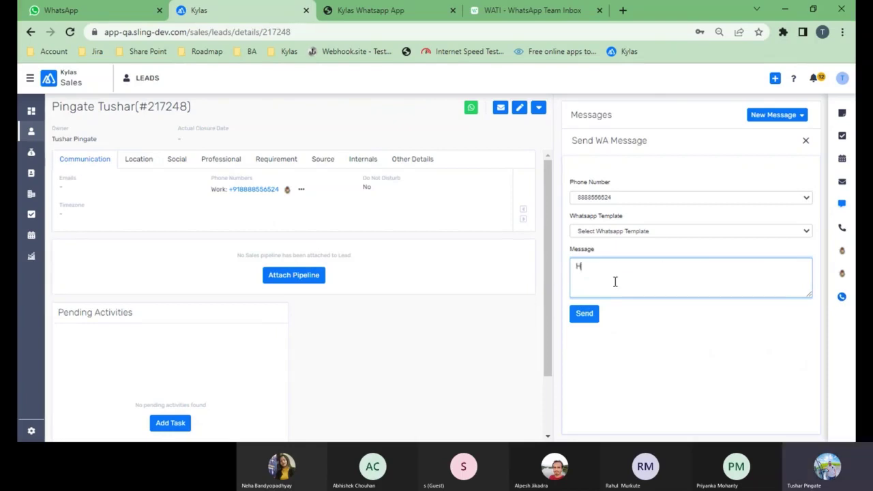
{"action": "left_click", "coordinate": [584, 316]}
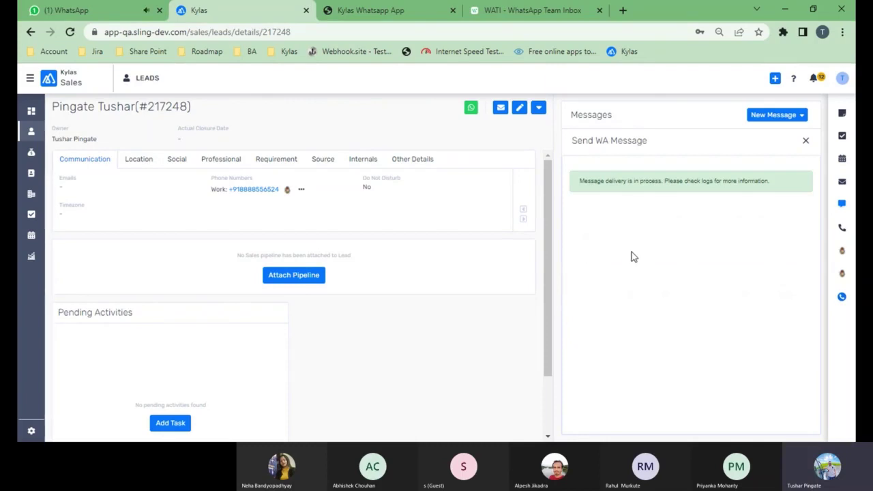
- In WhatsApp Web, answer the Hi with 'how r u', then go back to Kylas
{"action": "left_click", "coordinate": [86, 10]}
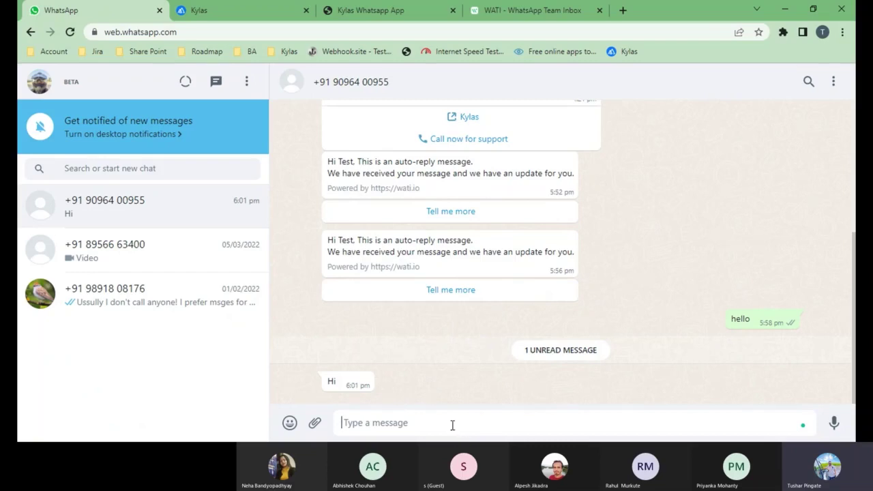
{"action": "type", "text": "how r "}
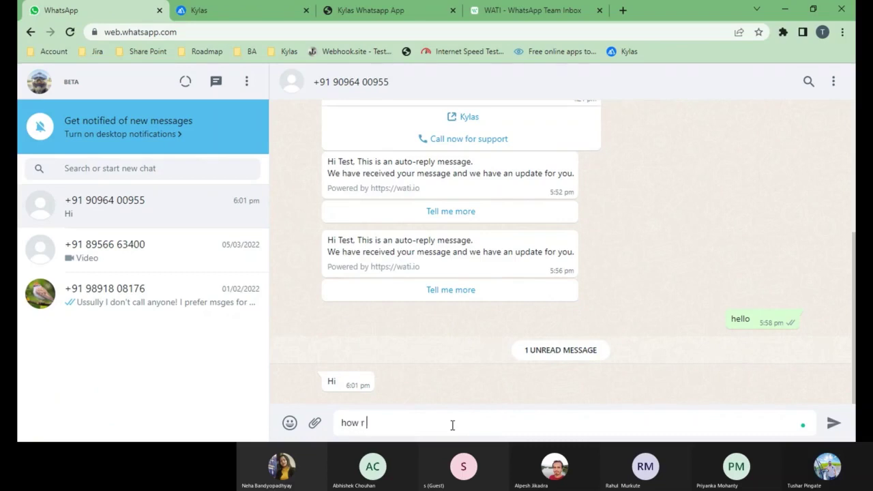
{"action": "type", "text": "u"}
{"action": "key", "text": "Return"}
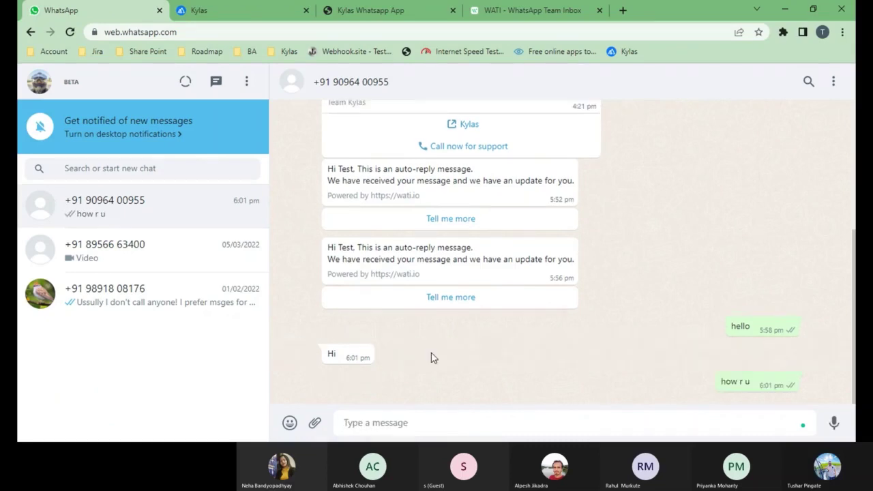
{"action": "left_click", "coordinate": [244, 9]}
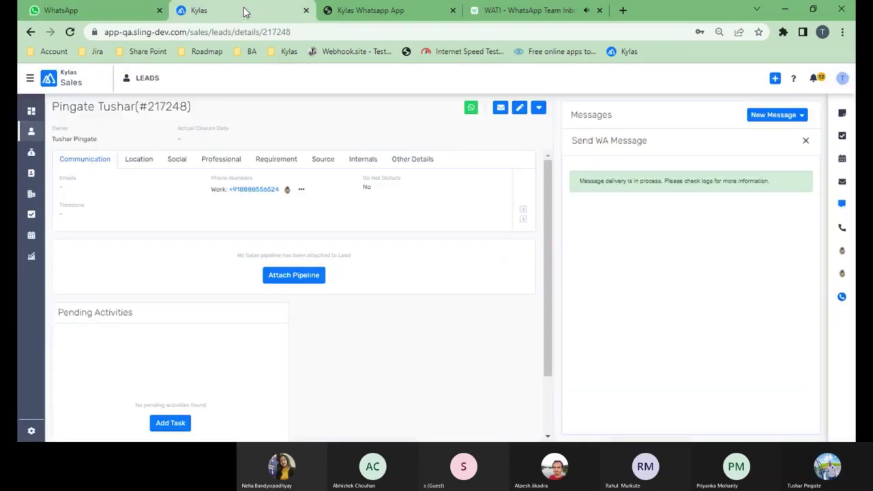
- Reload the lead's Messages panel to show hello, Hi and how r u
{"action": "left_click", "coordinate": [846, 204]}
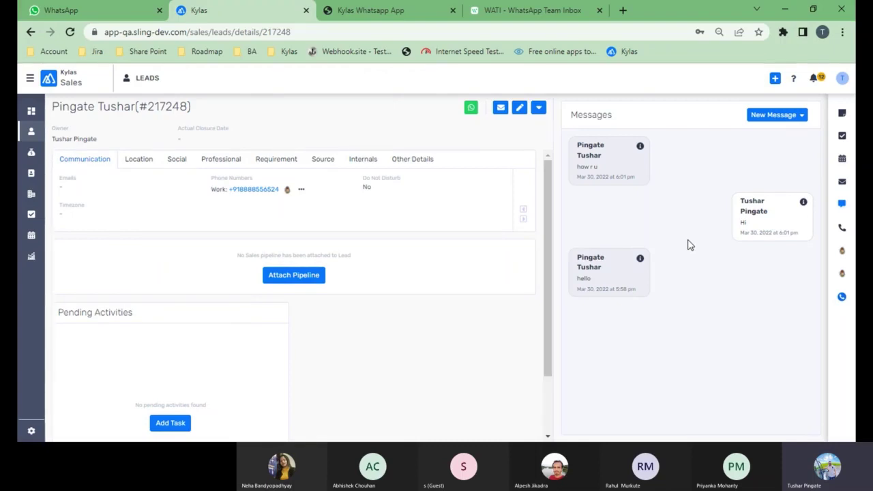
- Start another Wati WhatsApp message addressed to the lead's phone number
{"action": "left_click", "coordinate": [796, 115]}
{"action": "left_click", "coordinate": [795, 153]}
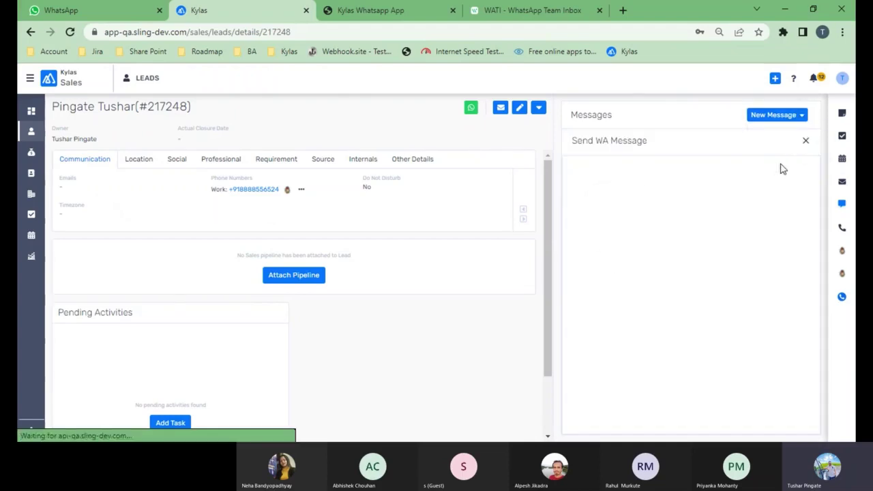
{"action": "left_click", "coordinate": [638, 235]}
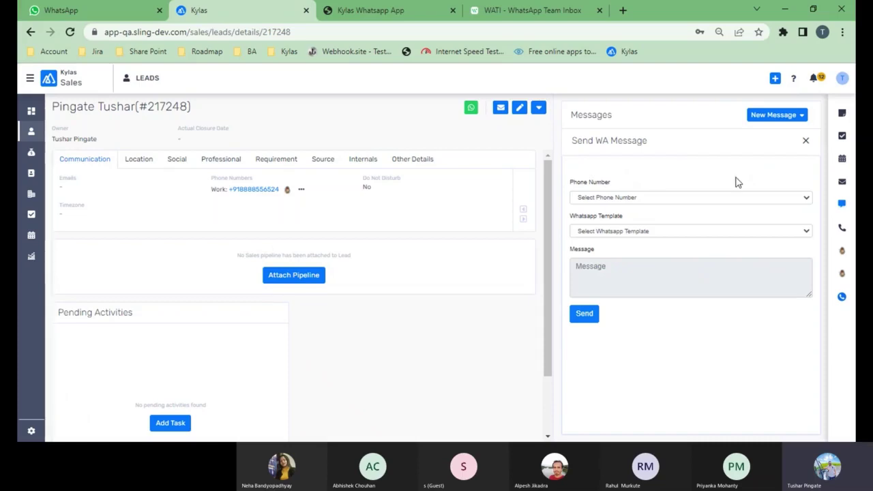
{"action": "left_click", "coordinate": [710, 198]}
{"action": "left_click", "coordinate": [662, 218]}
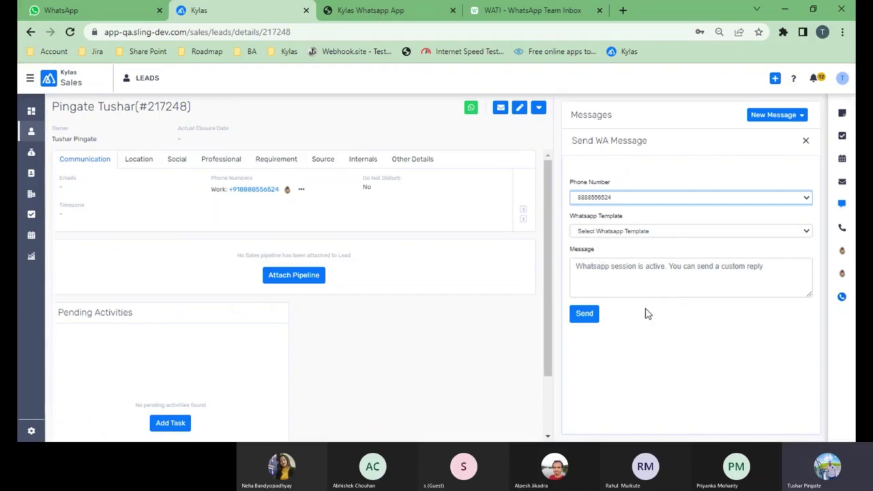
- Choose the new_chat_v1 template so its auto-reply text fills the message
{"action": "left_click", "coordinate": [669, 232]}
{"action": "left_click", "coordinate": [628, 253]}
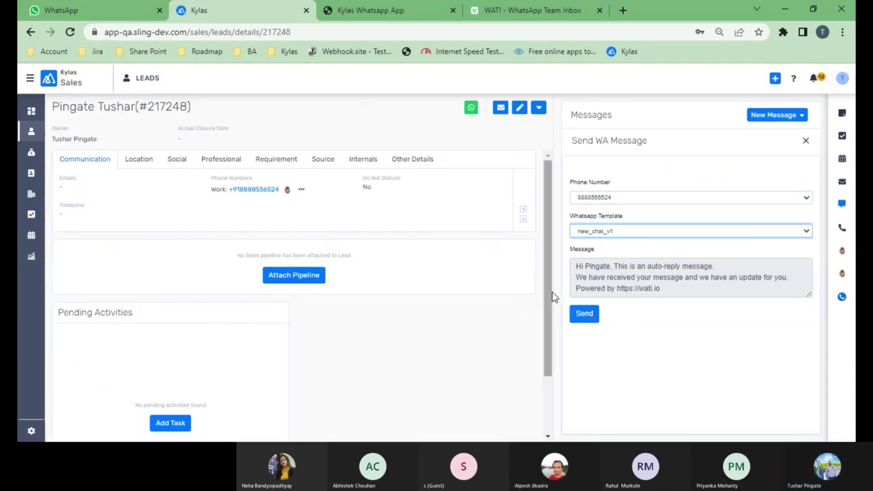
{"action": "left_click_drag", "start_coordinate": [553, 297], "coordinate": [556, 314]}
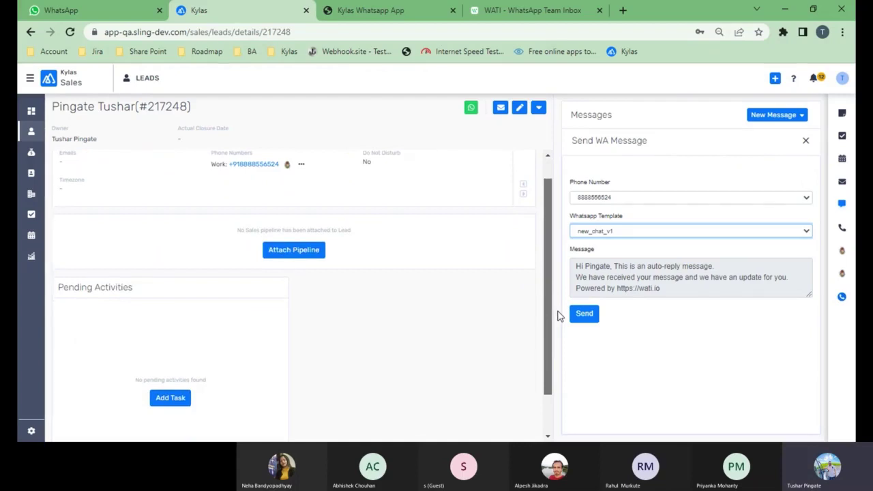